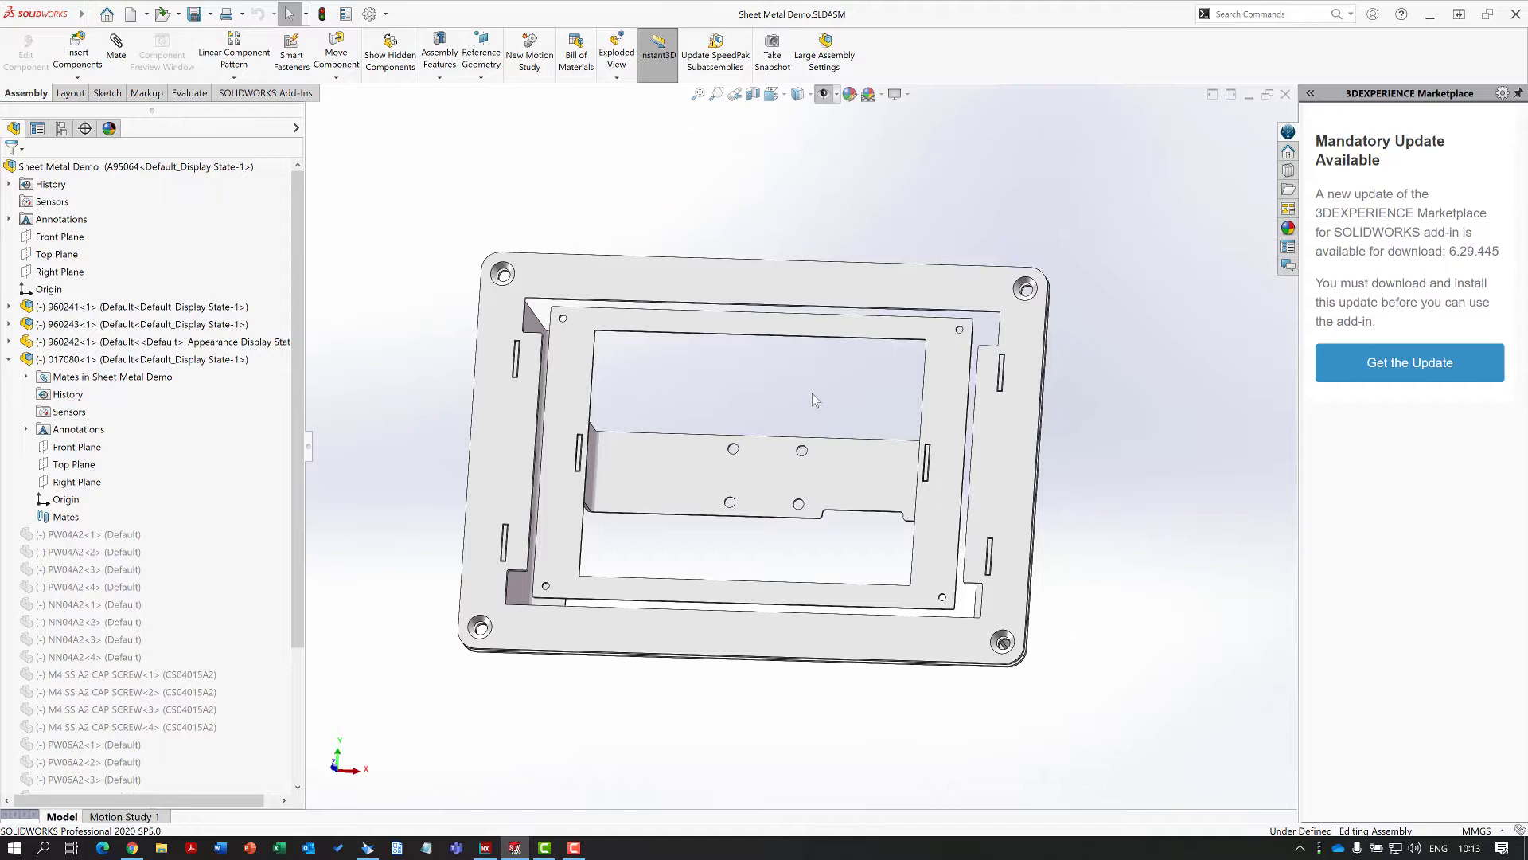
Examine the Sheet Metal Demo assembly and the feature history of its 960166_2 bracket, and close the assembly
middle_drag(804, 393, 791, 382)
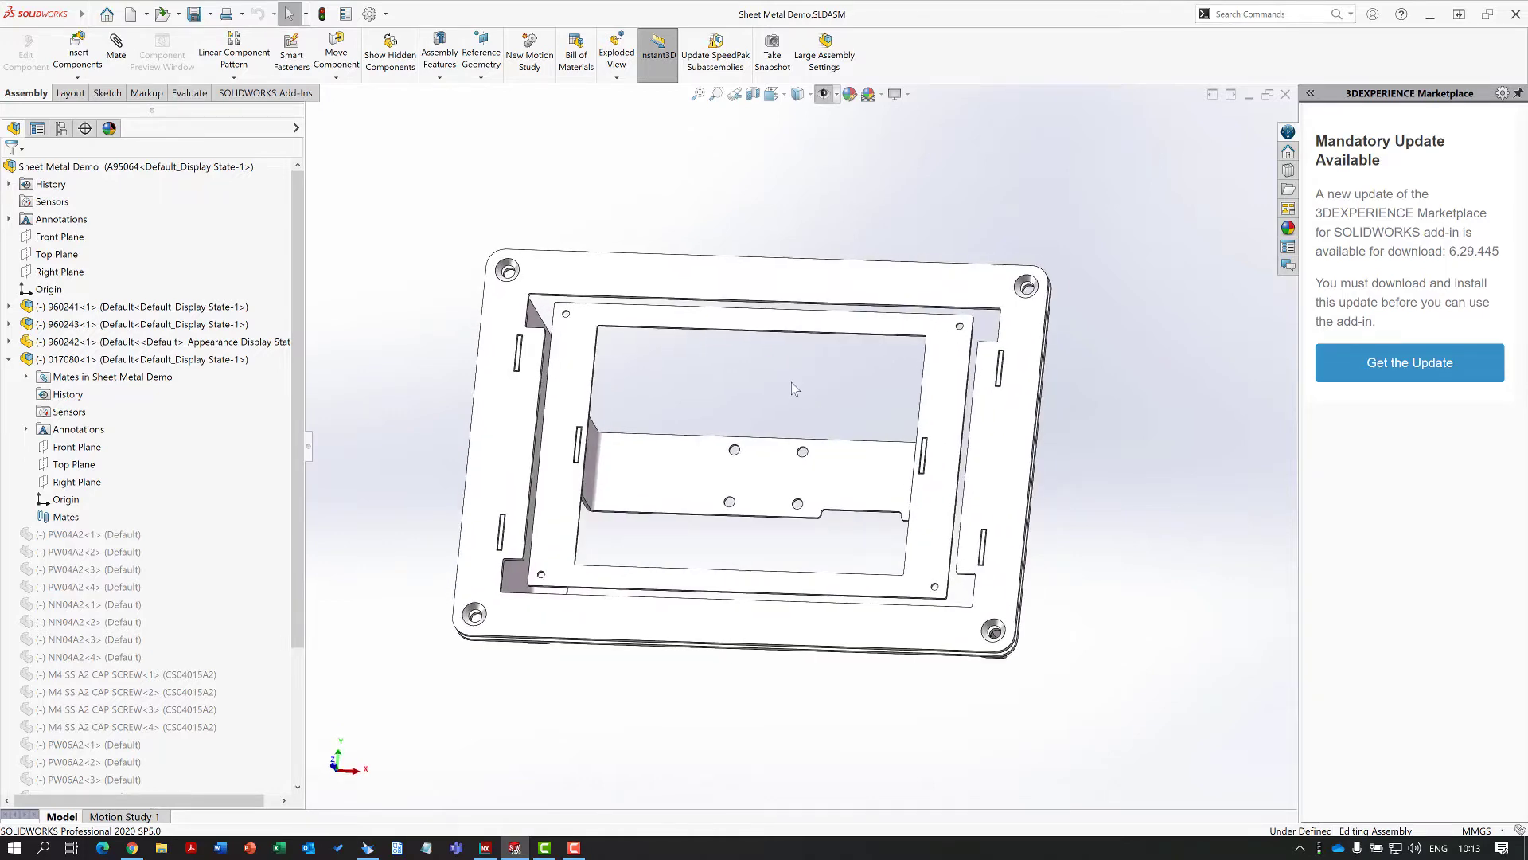
mouse_move(786, 376)
middle_down()
mouse_move(869, 372)
mouse_move(781, 422)
mouse_move(764, 374)
mouse_move(795, 387)
middle_up()
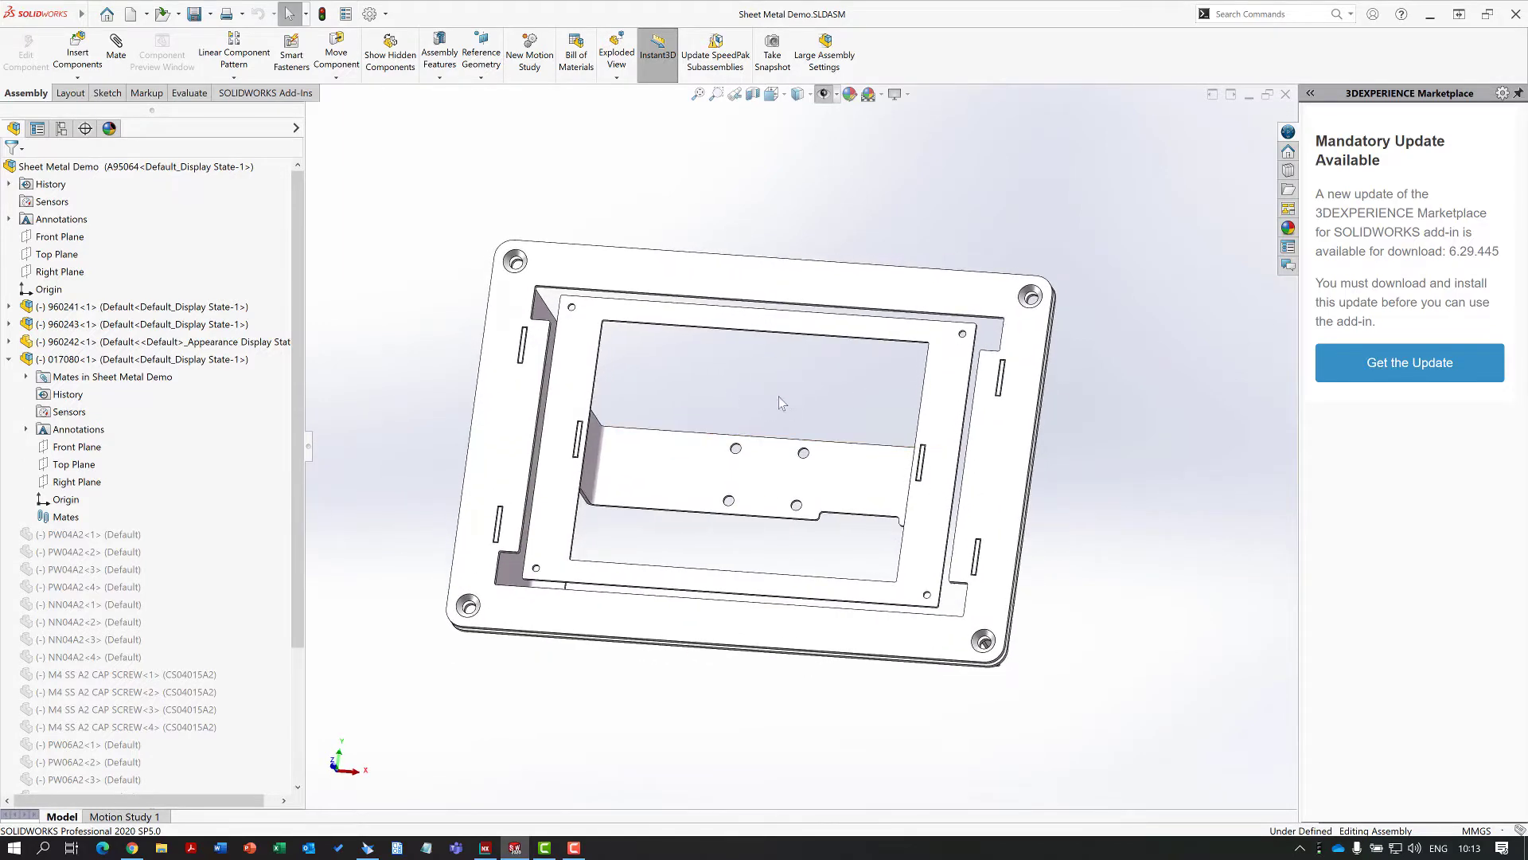
click(784, 470)
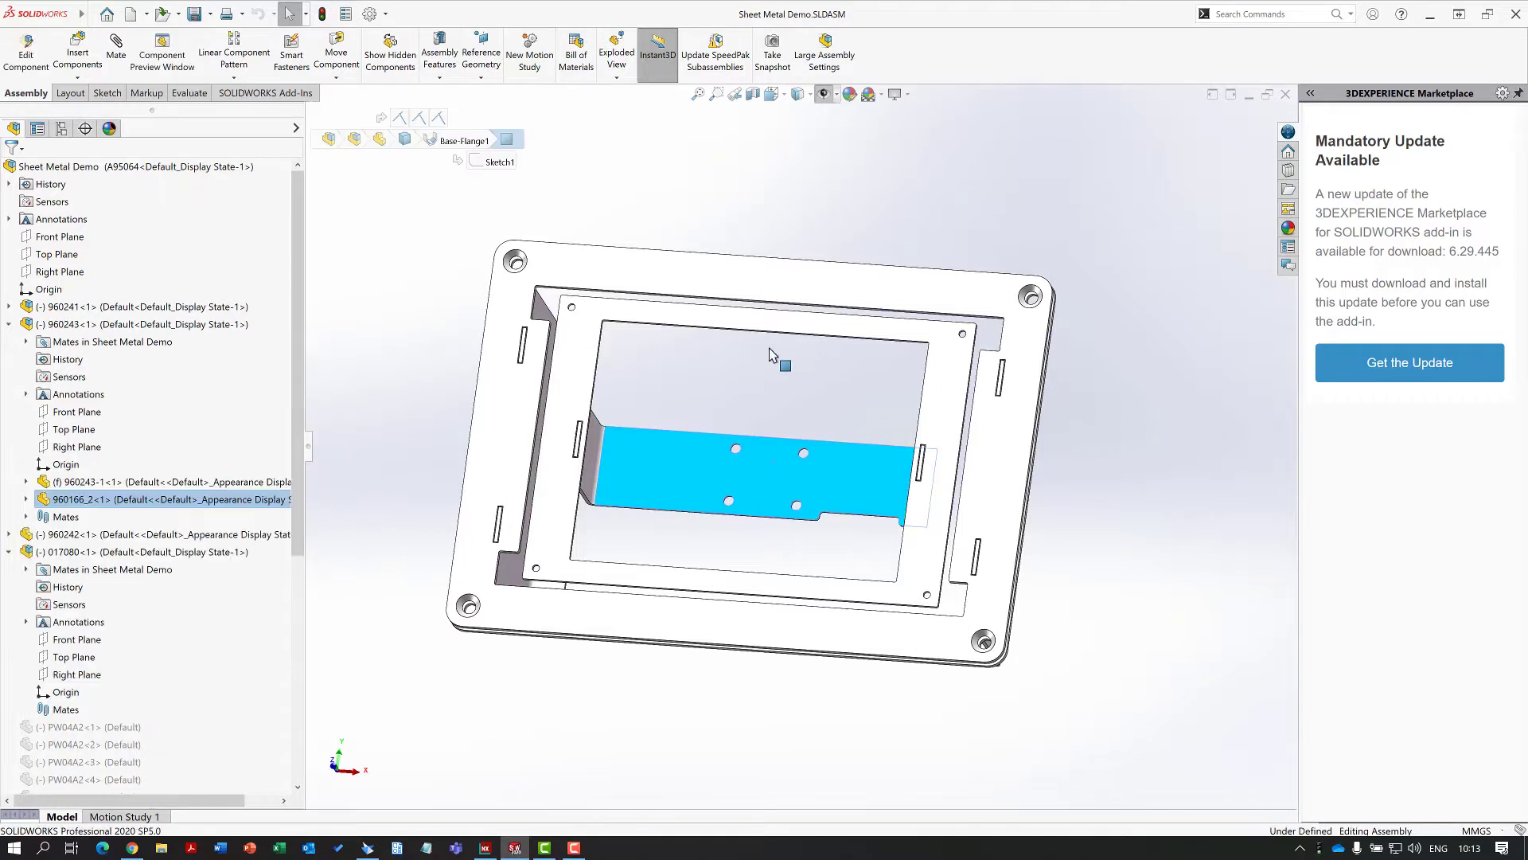
click(25, 500)
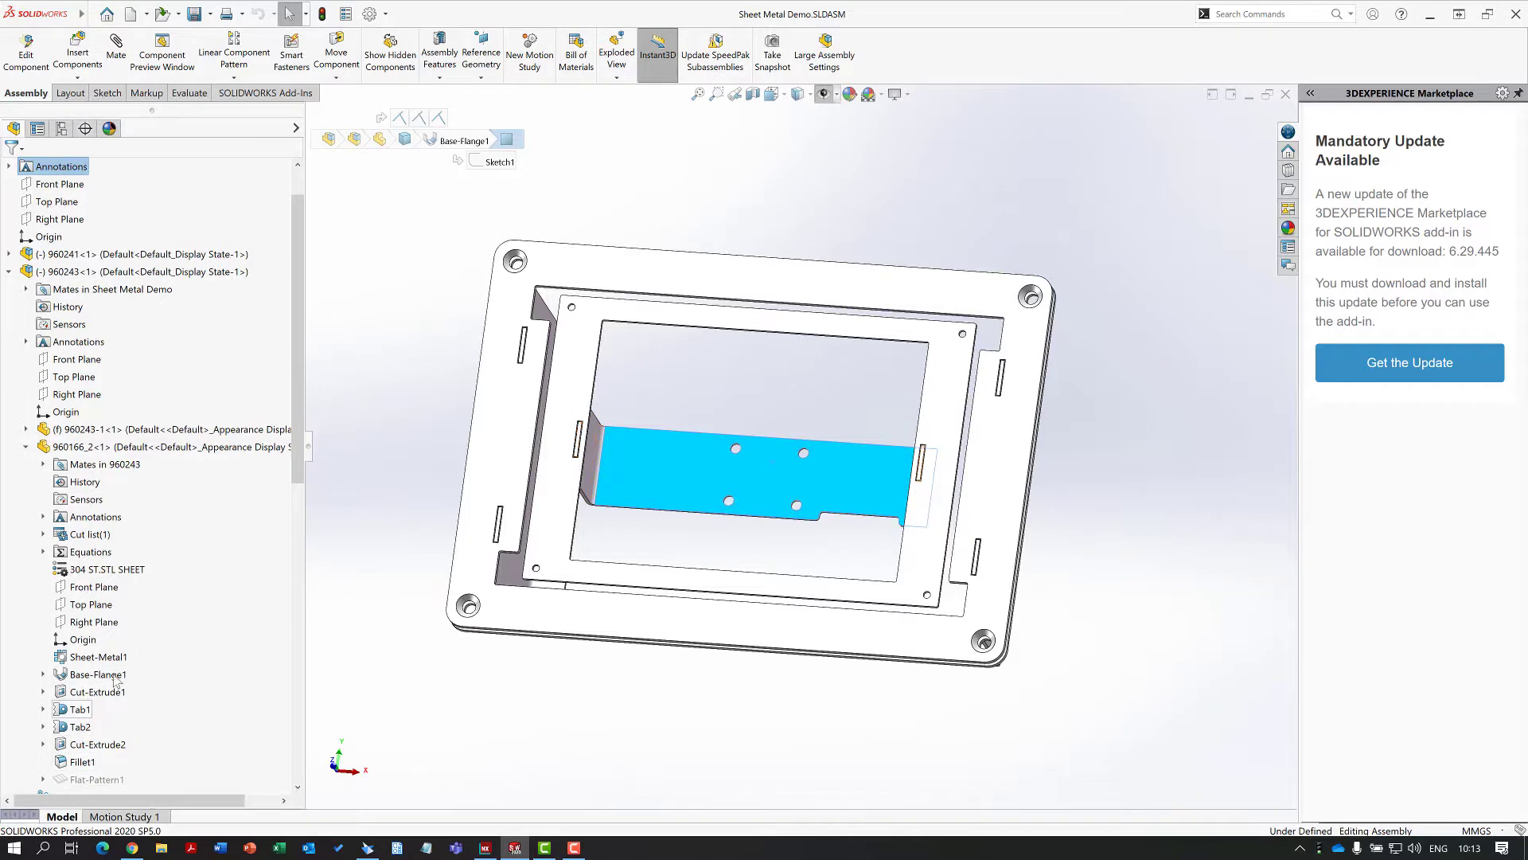
click(776, 387)
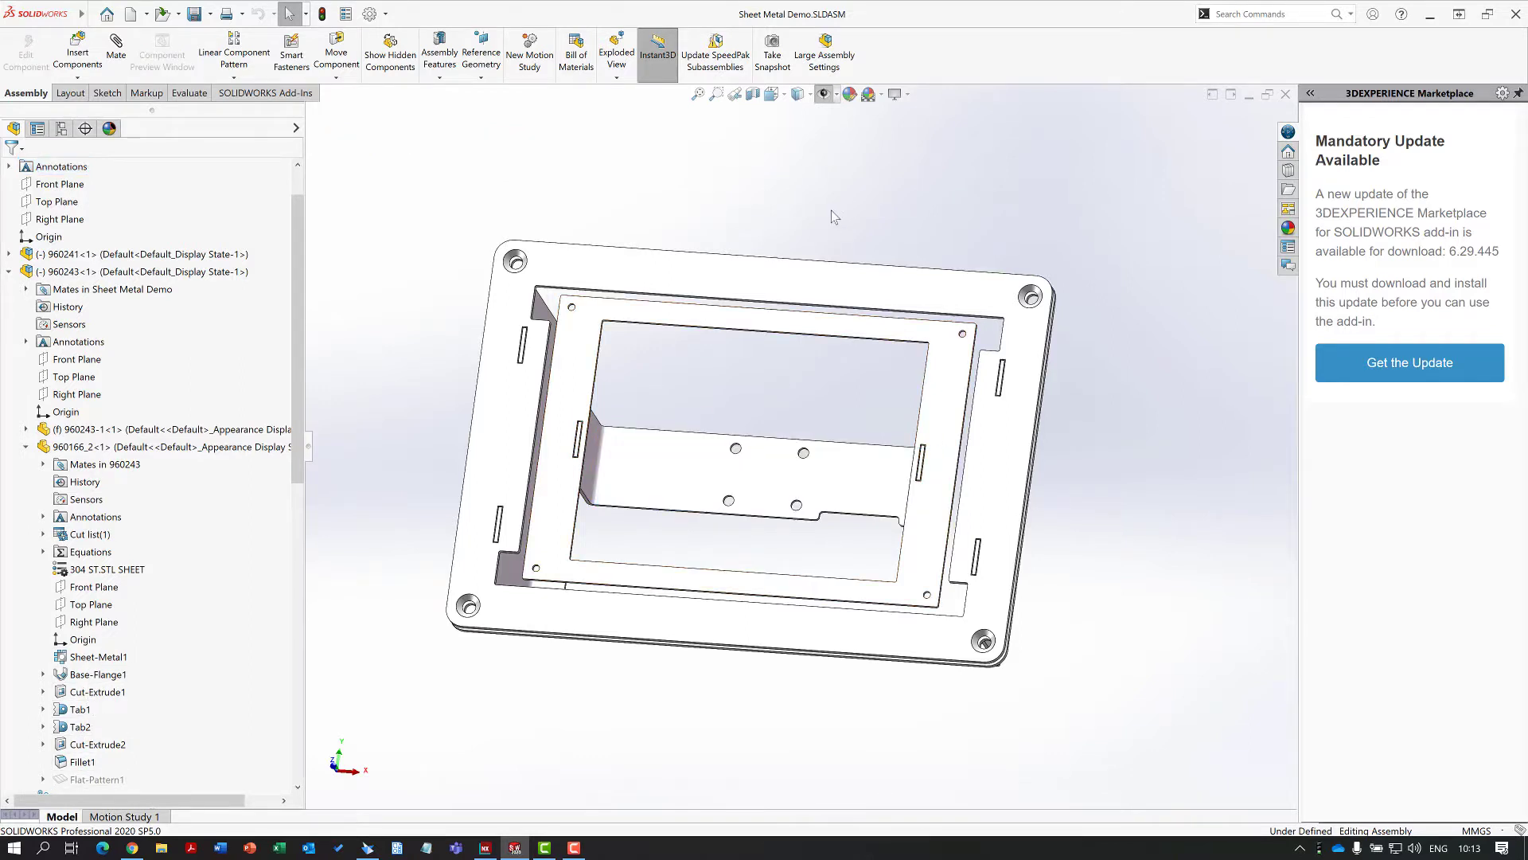
click(1287, 94)
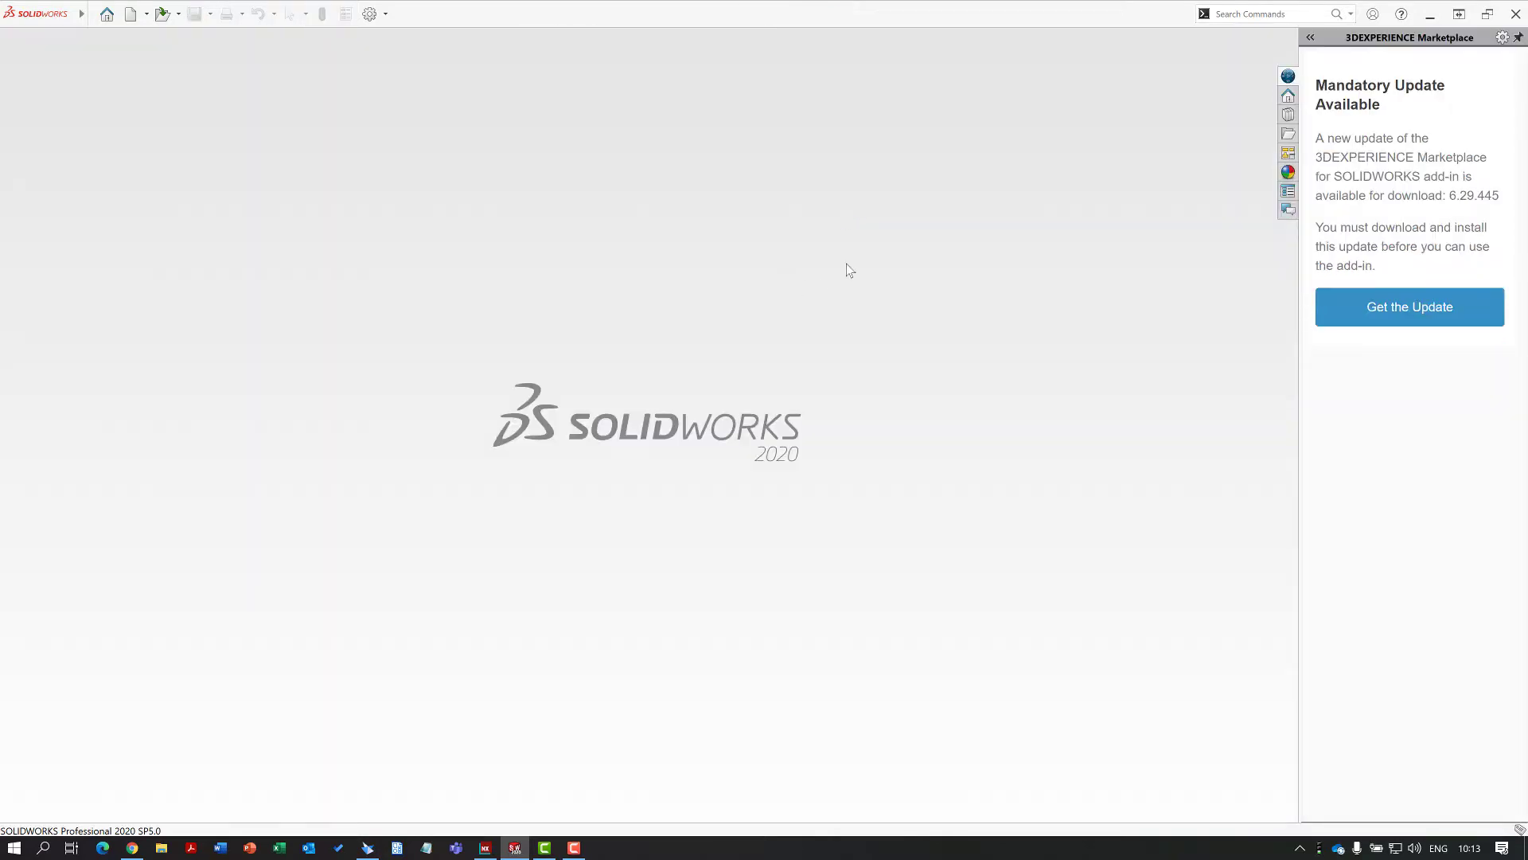
Switch to Solid Edge and open Sheet Metal Demo.SLDASM from the Solid Works Sheet Metal folder with the OnePLM assembly.asm template
click(368, 847)
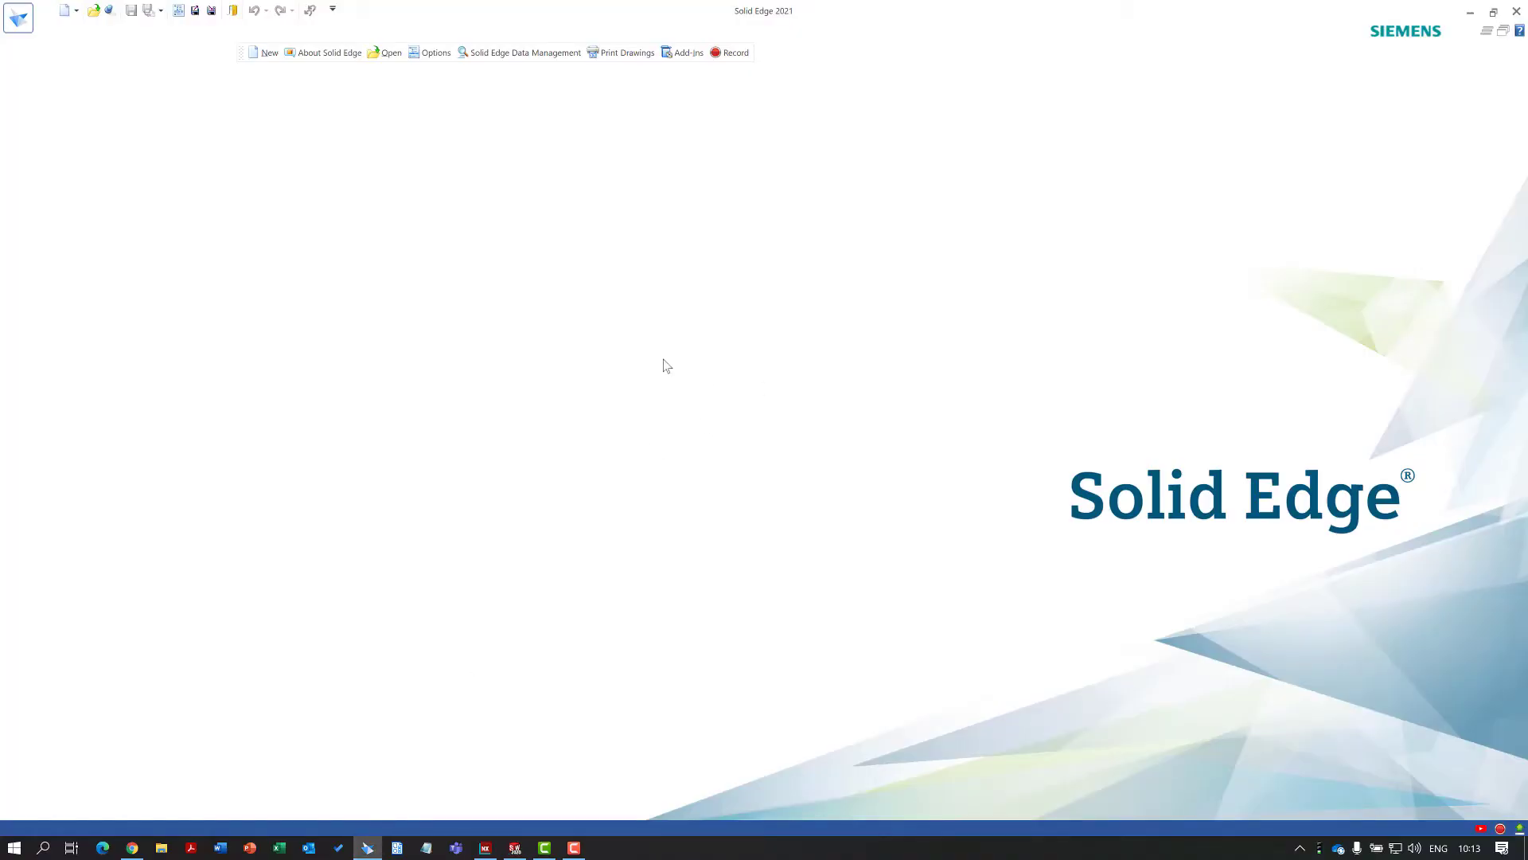
click(386, 54)
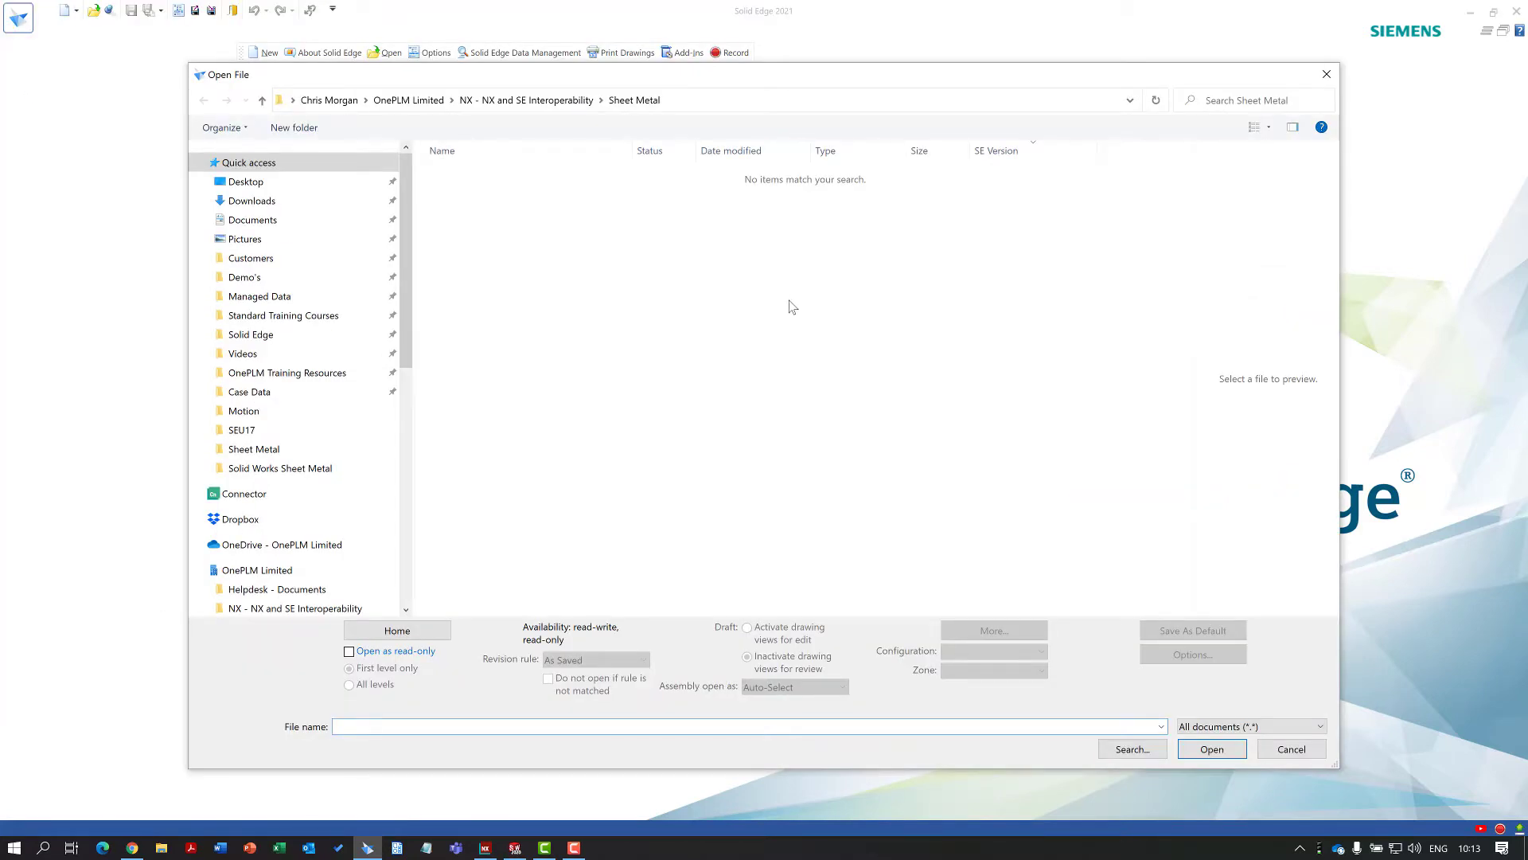
click(566, 105)
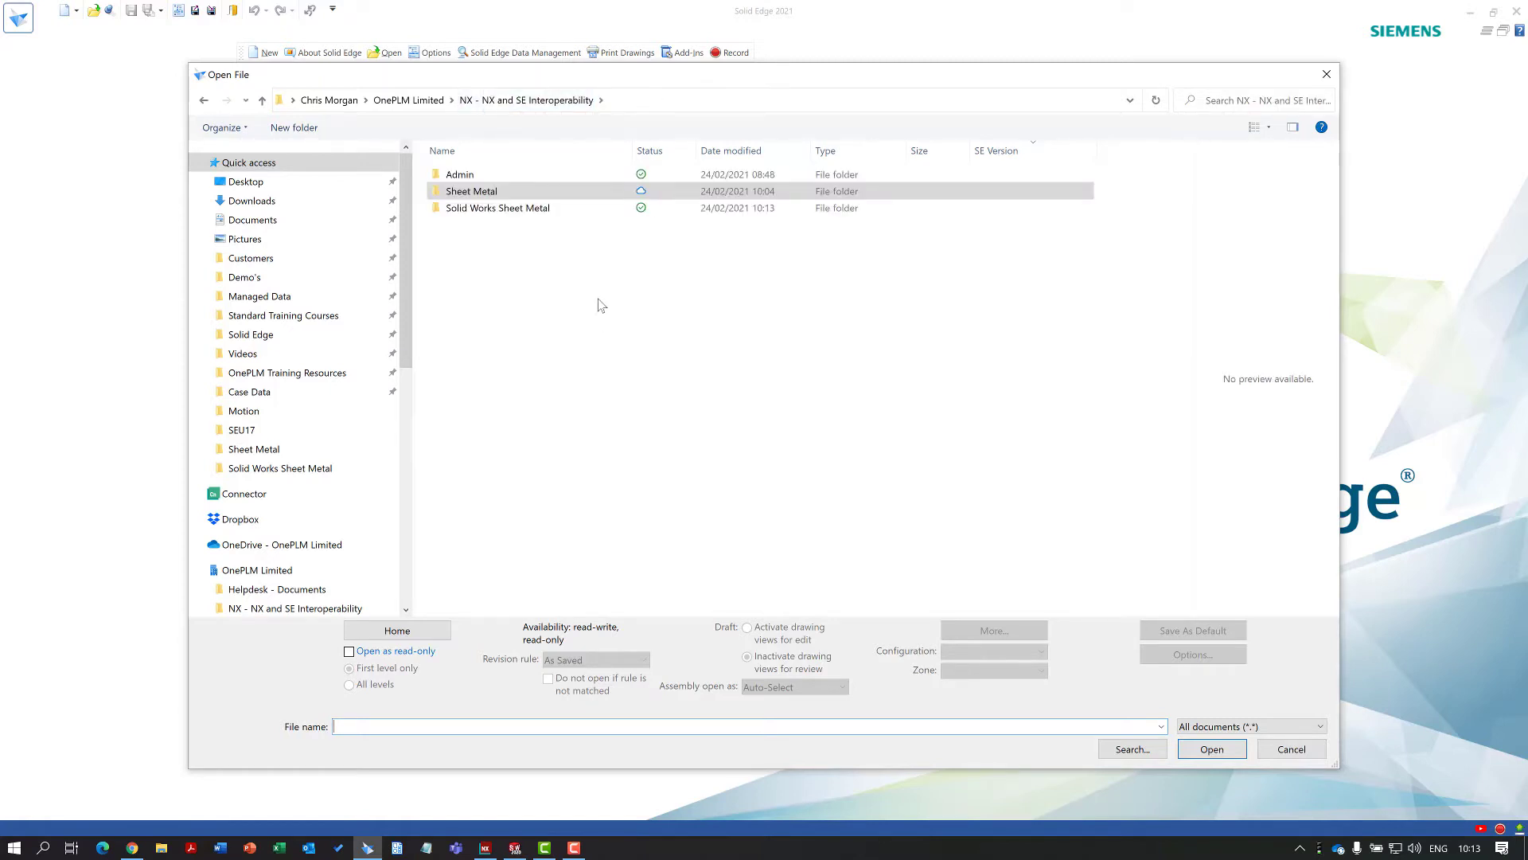
click(518, 211)
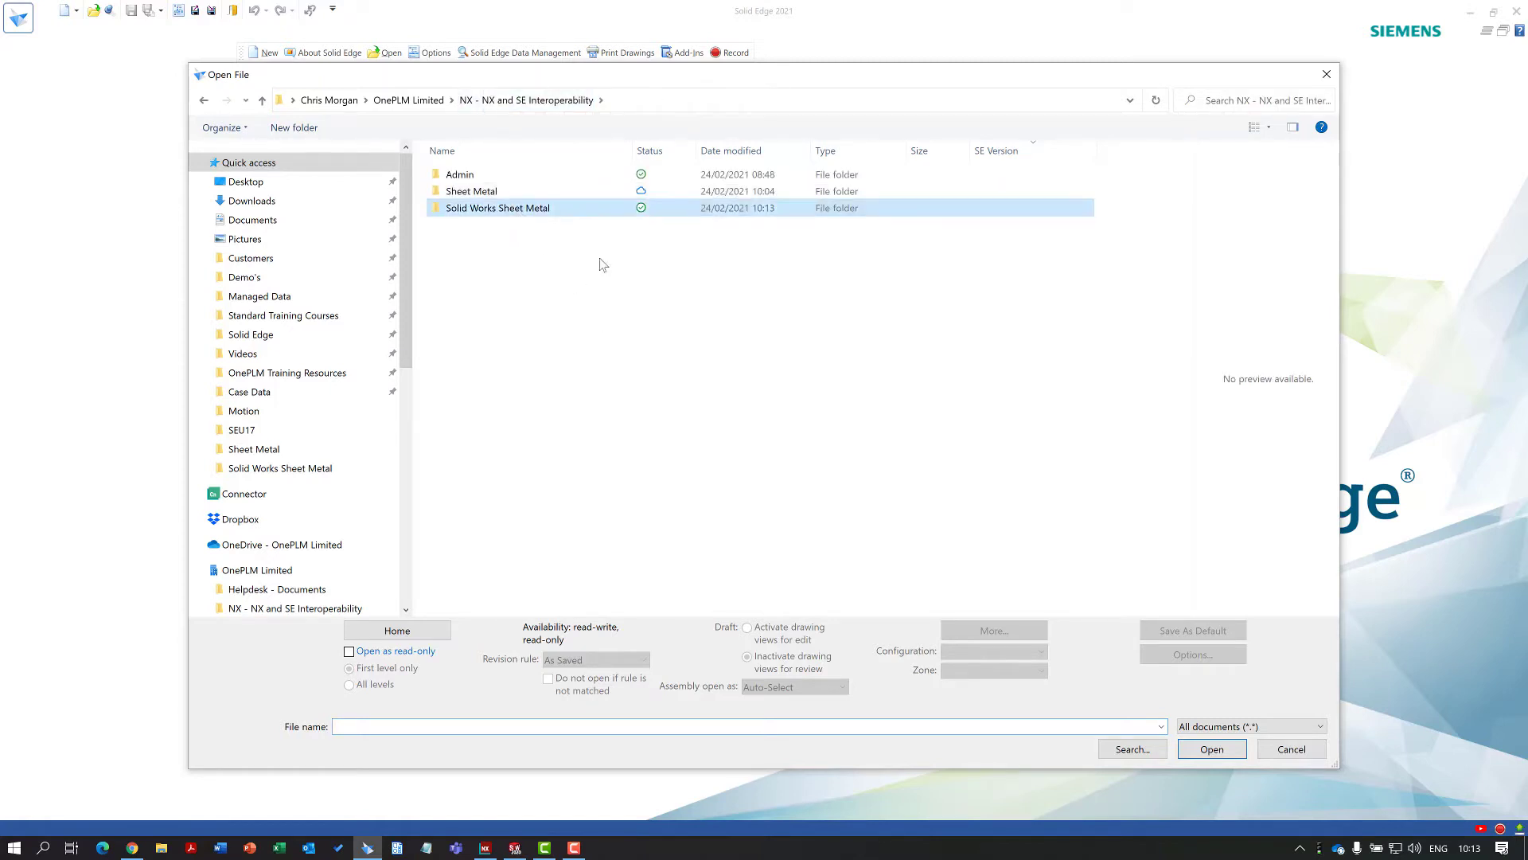
double_click(494, 210)
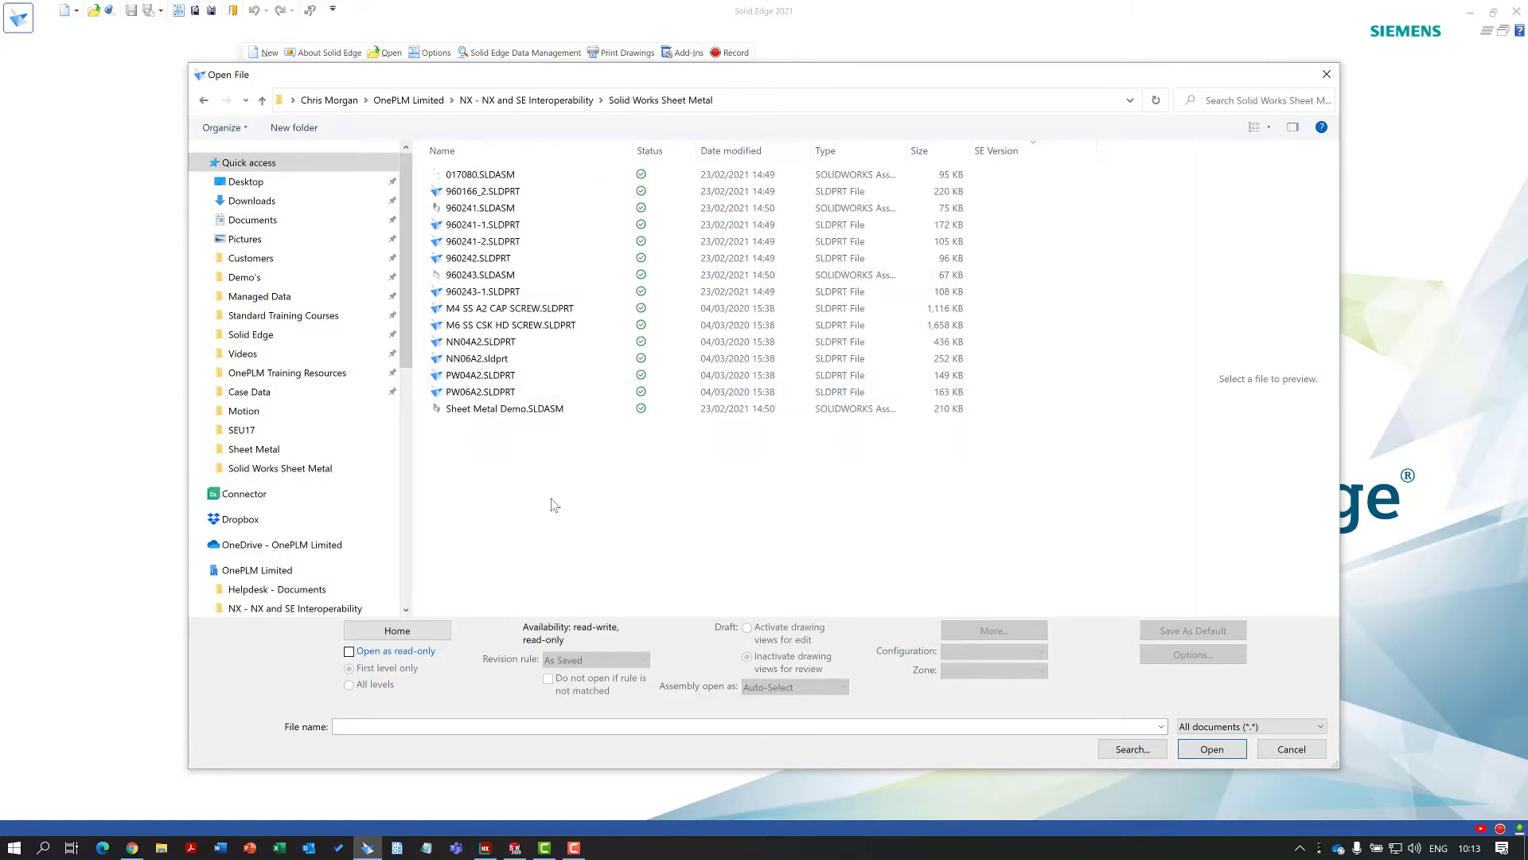
click(492, 413)
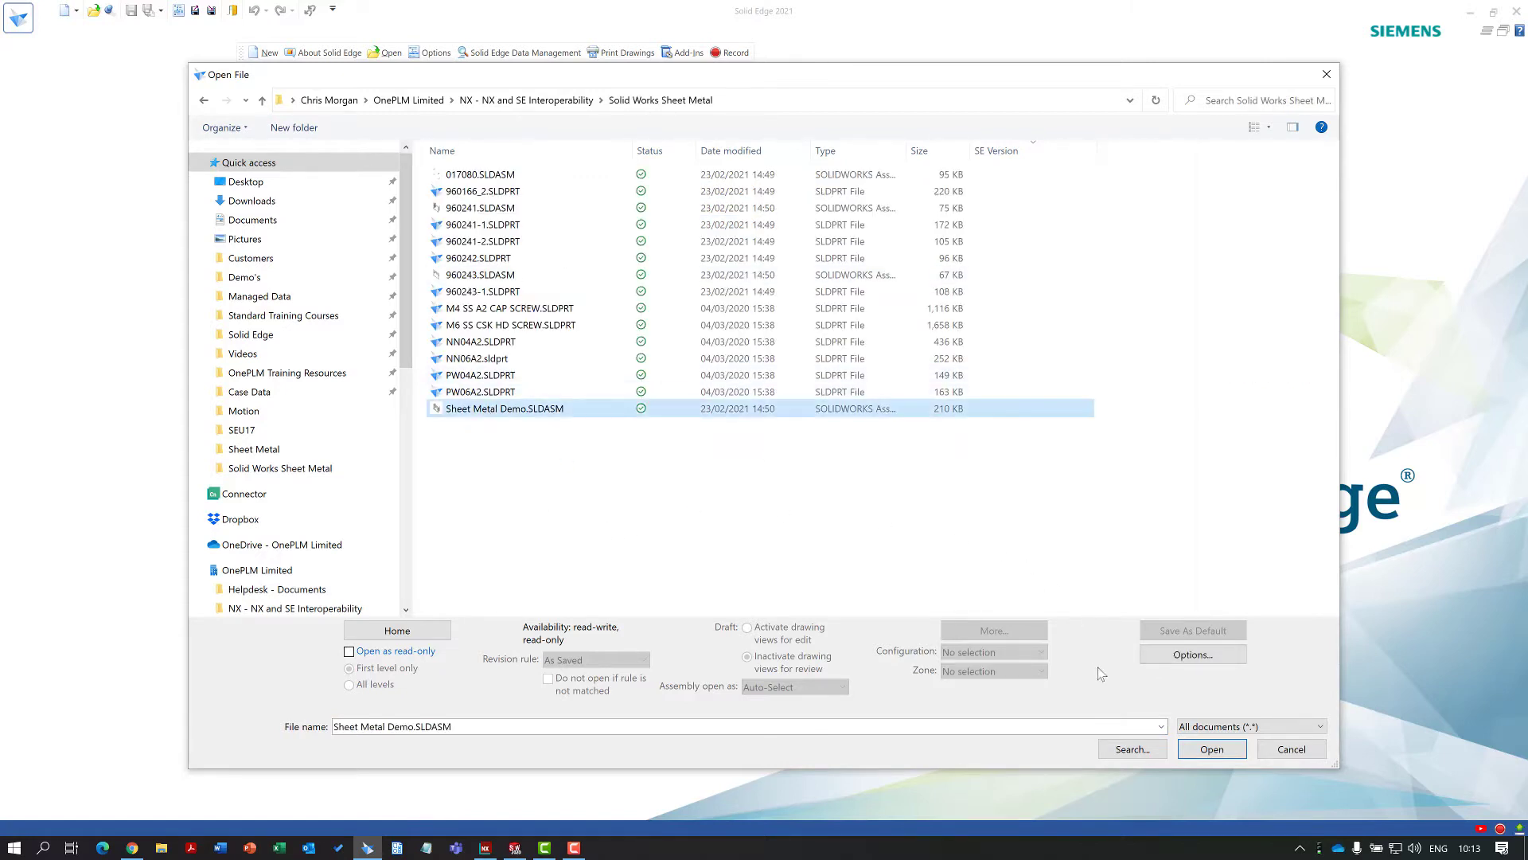
click(1195, 752)
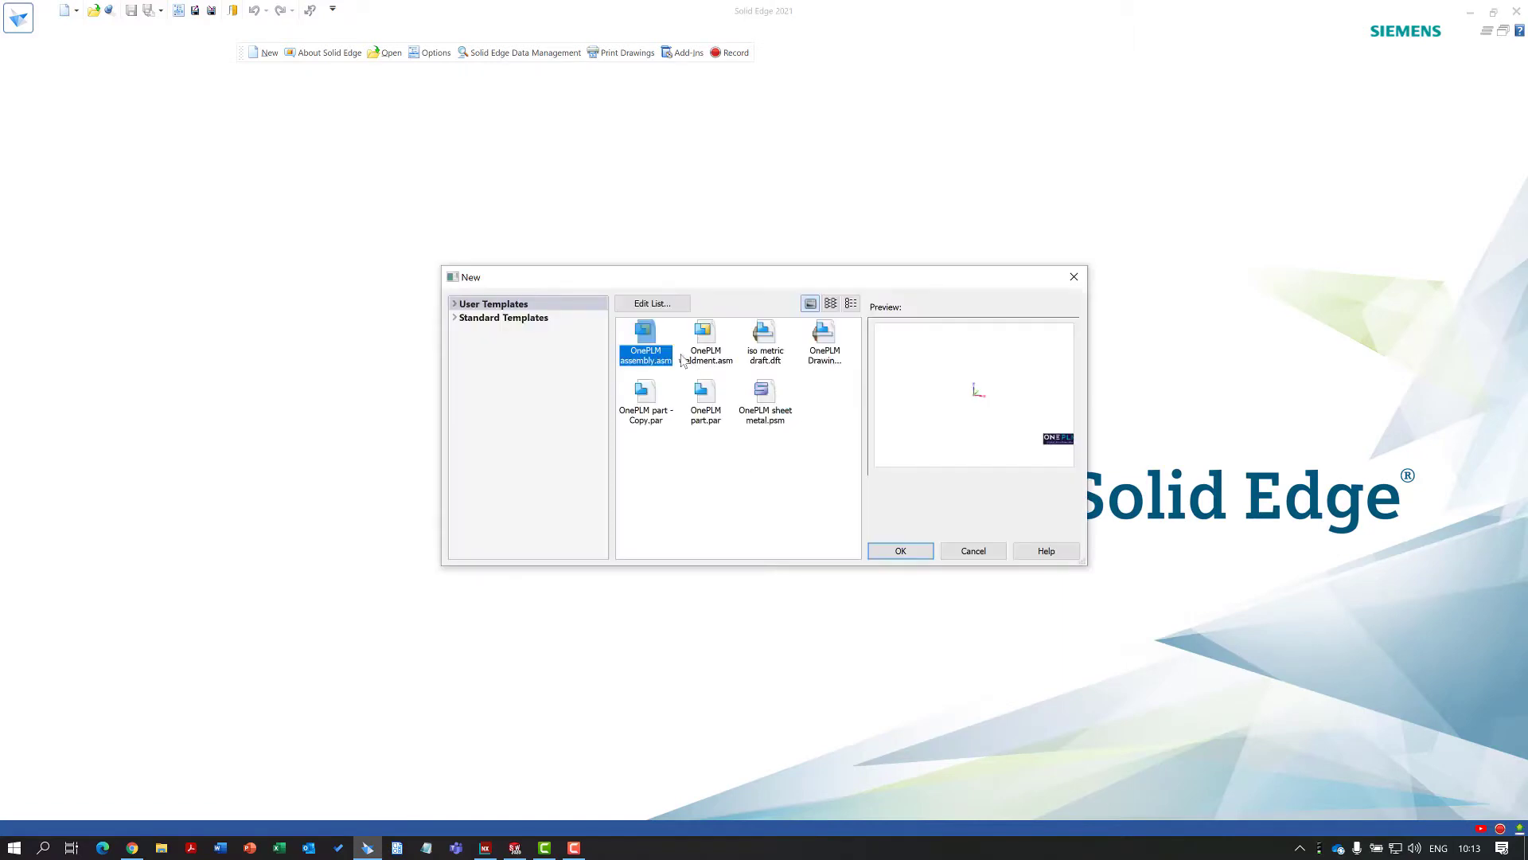
click(873, 552)
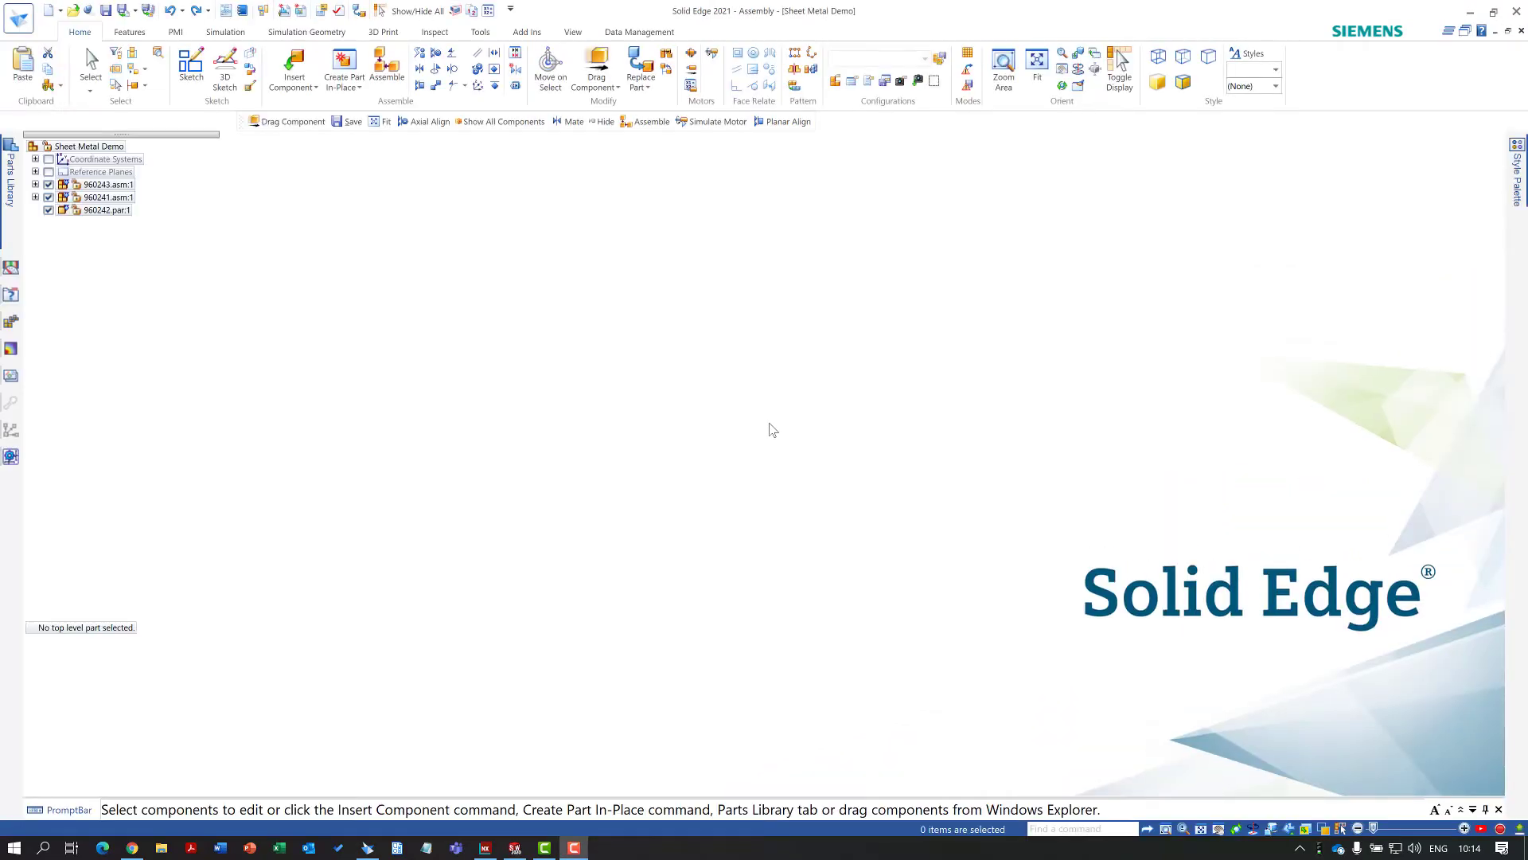
Save the imported assembly in the Sheet Metal folder under NX - NX and SE Interoperability, assigning its document number automatically
middle_drag(789, 428, 807, 460)
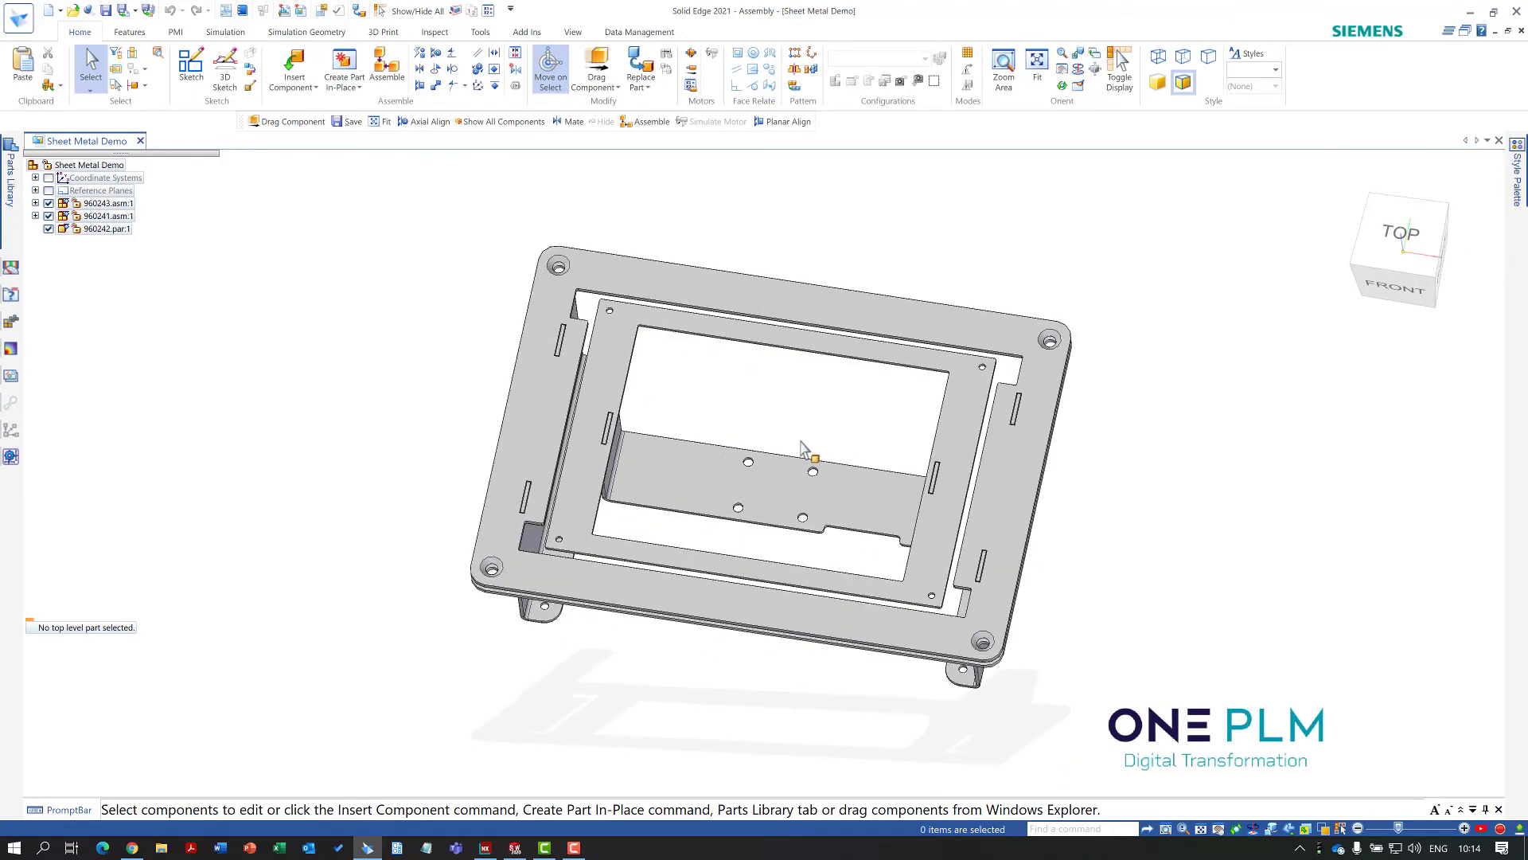
key(ctrl+s)
click(415, 398)
click(440, 311)
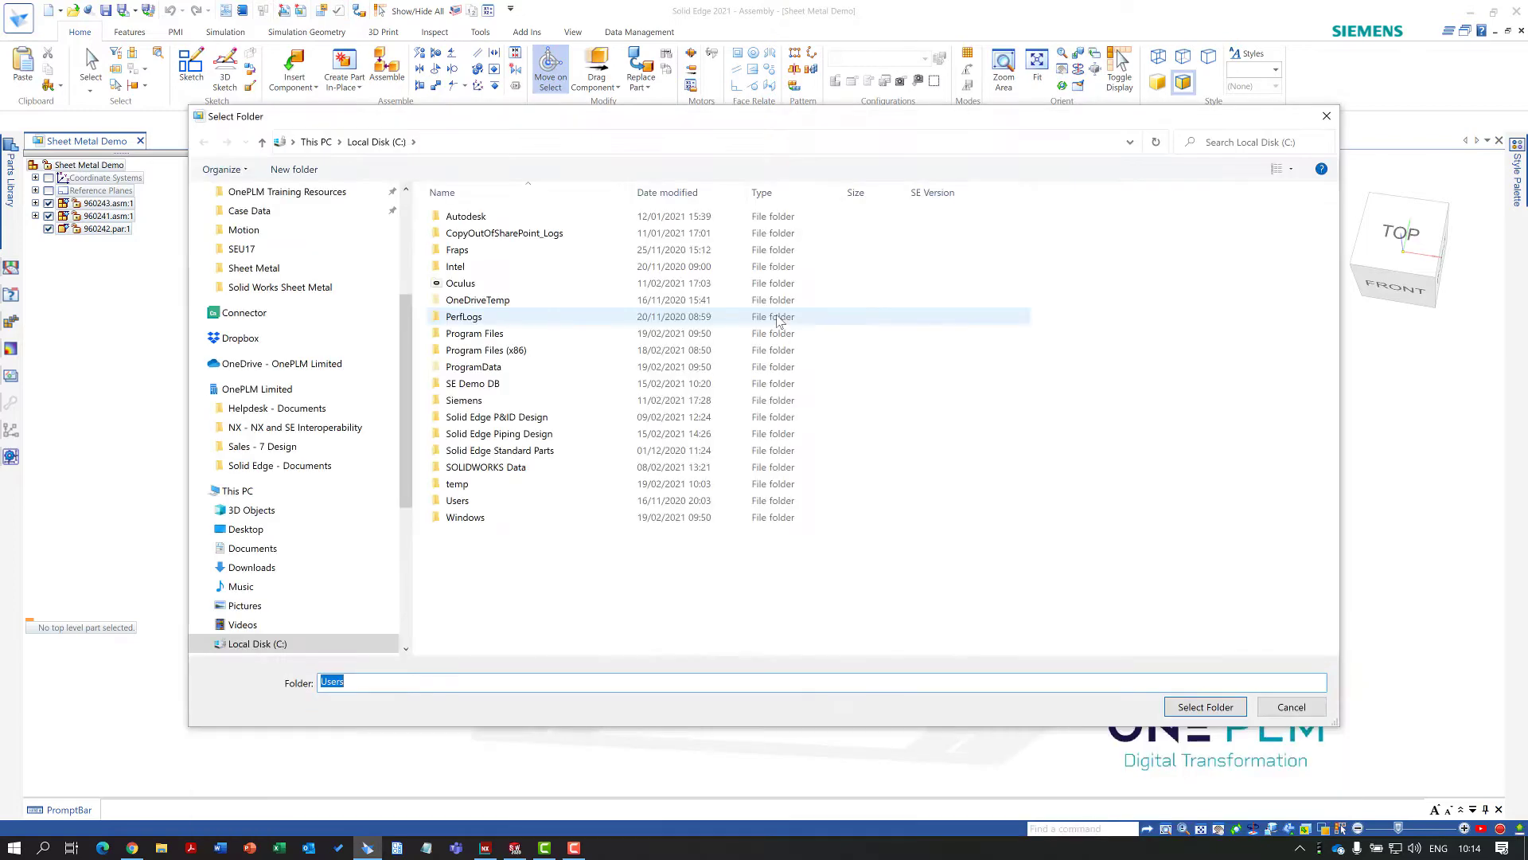
click(269, 427)
click(475, 233)
click(1178, 707)
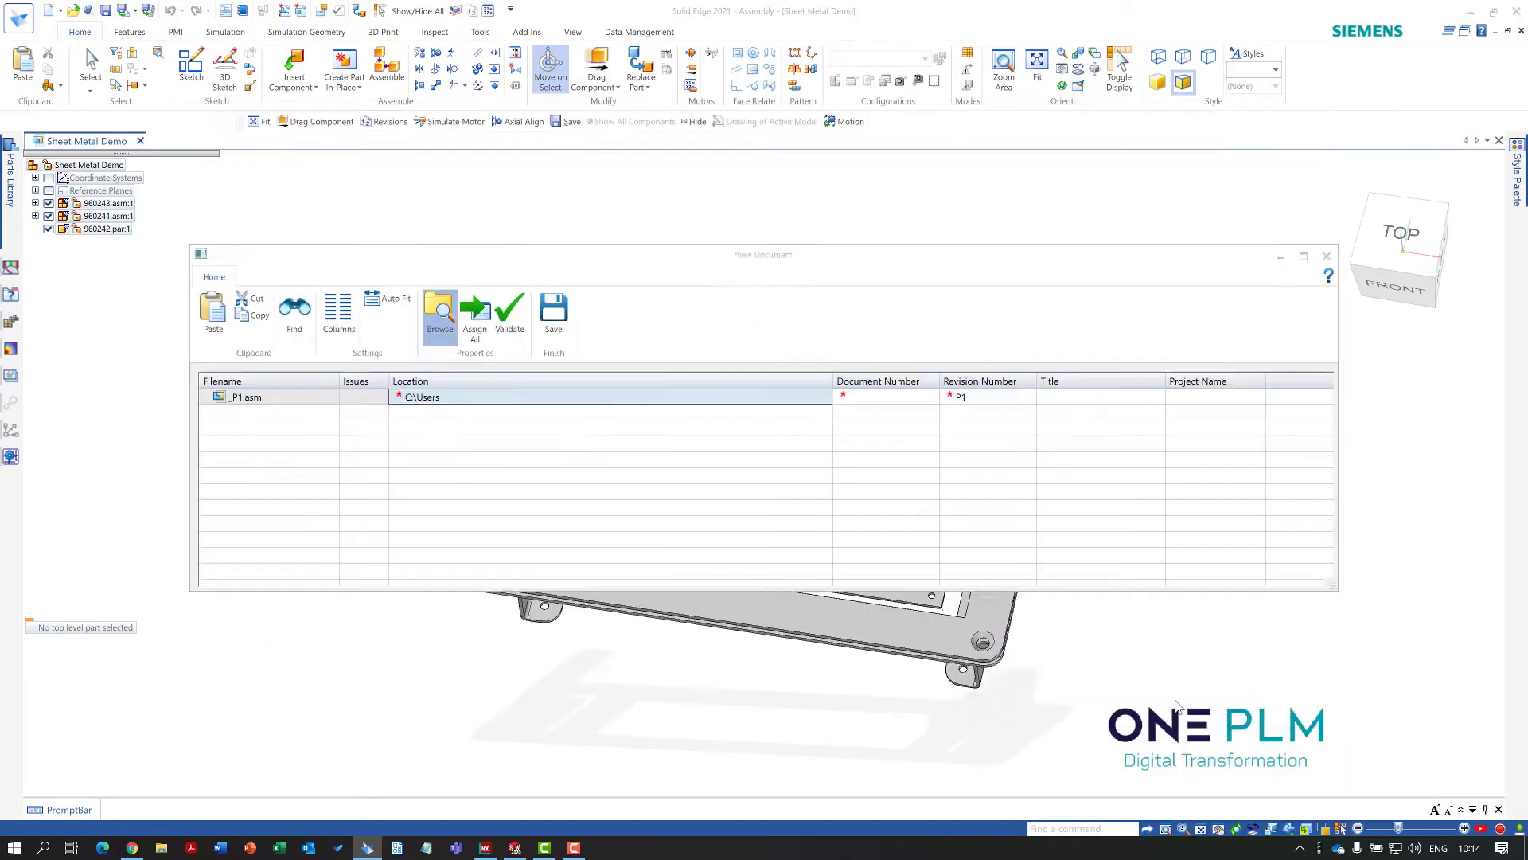
click(476, 315)
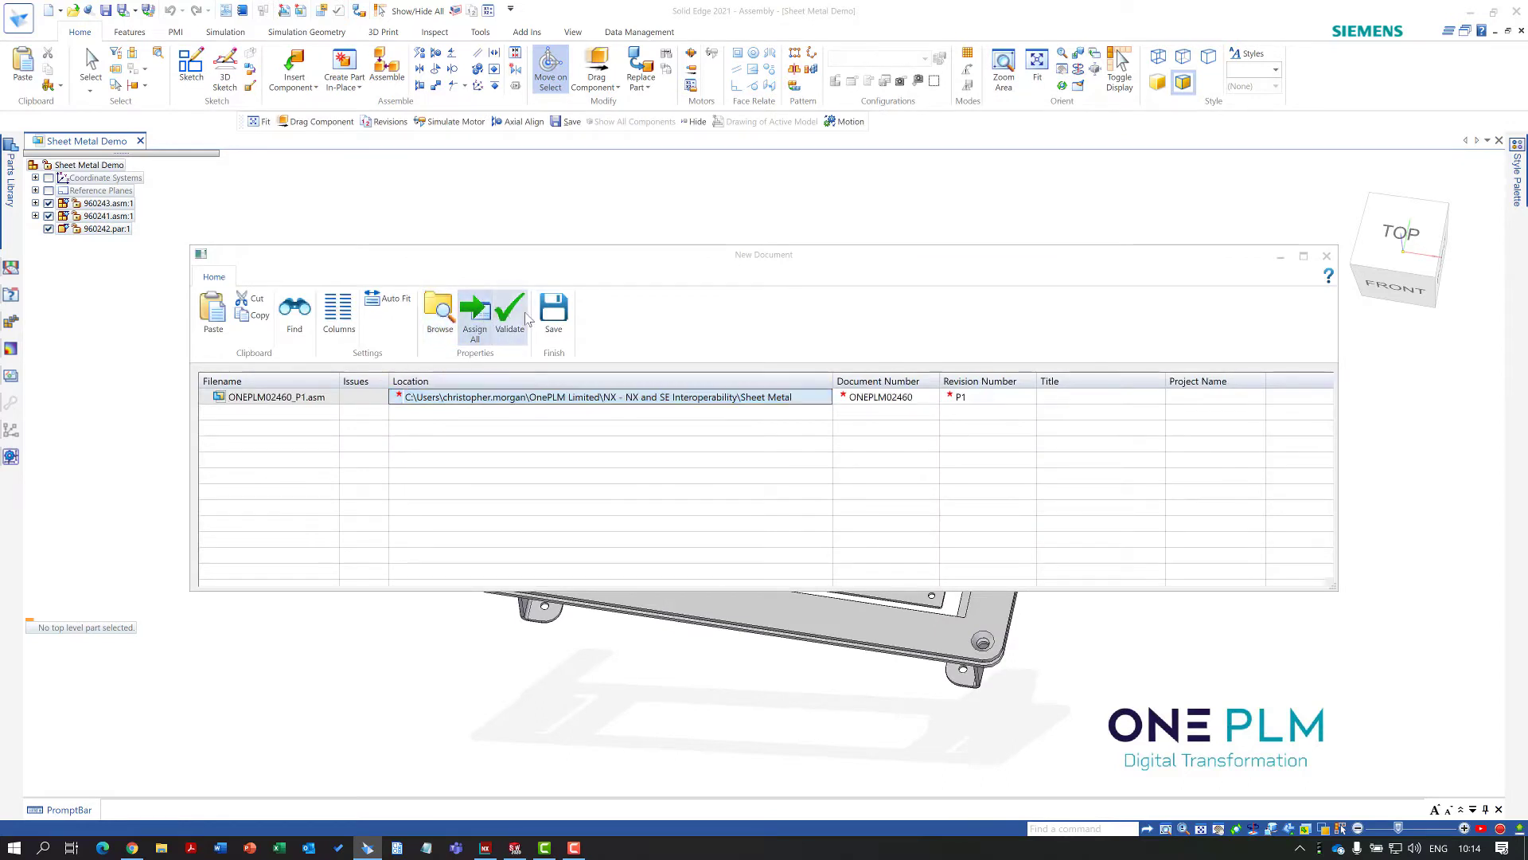
click(553, 312)
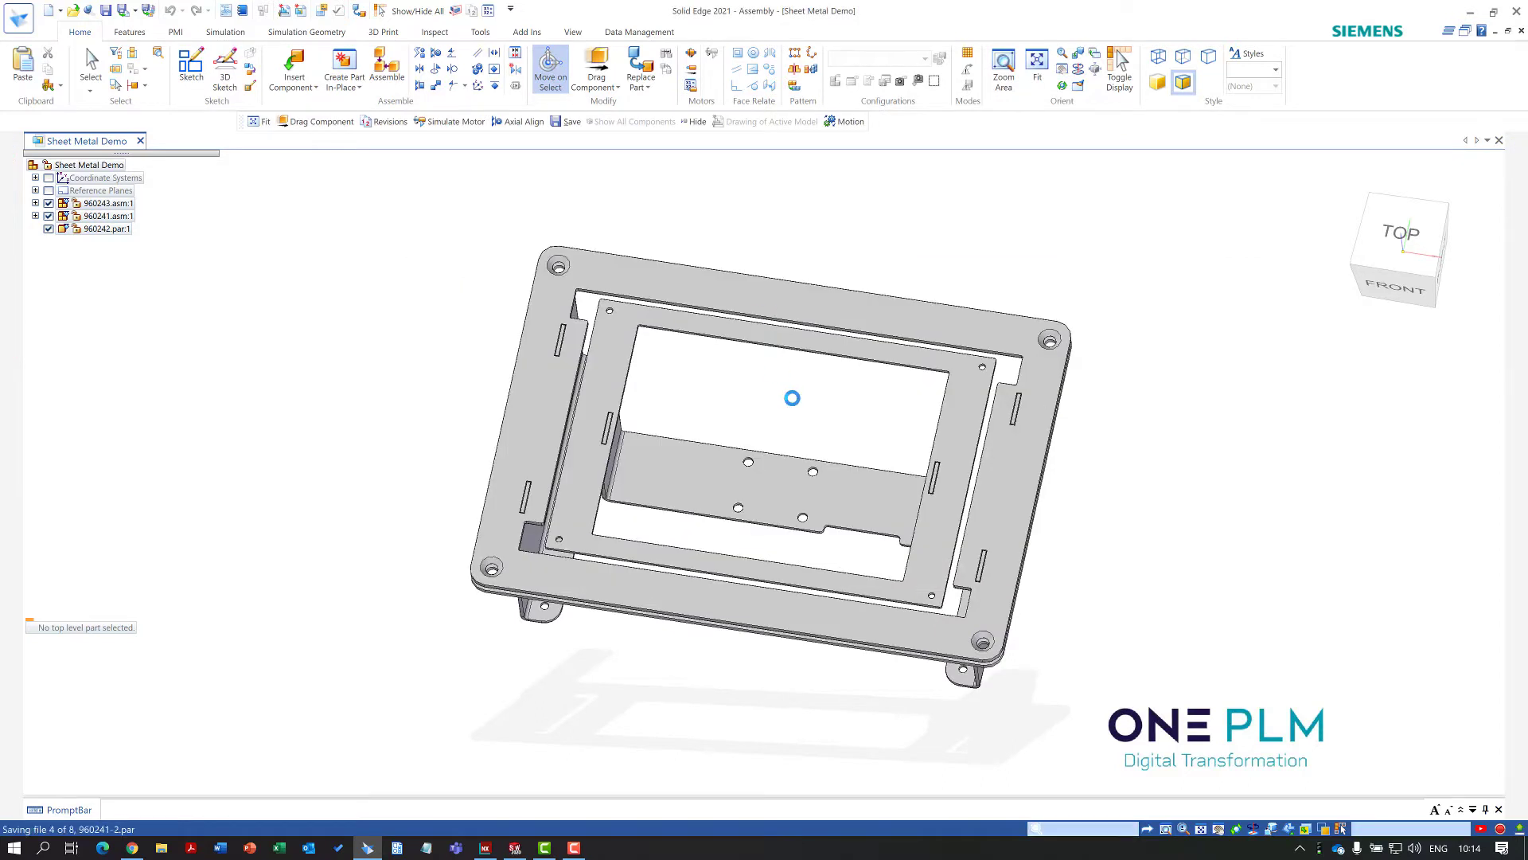
Open the 960166_2 bracket for in-place editing within the assembly
middle_drag(778, 382, 850, 491)
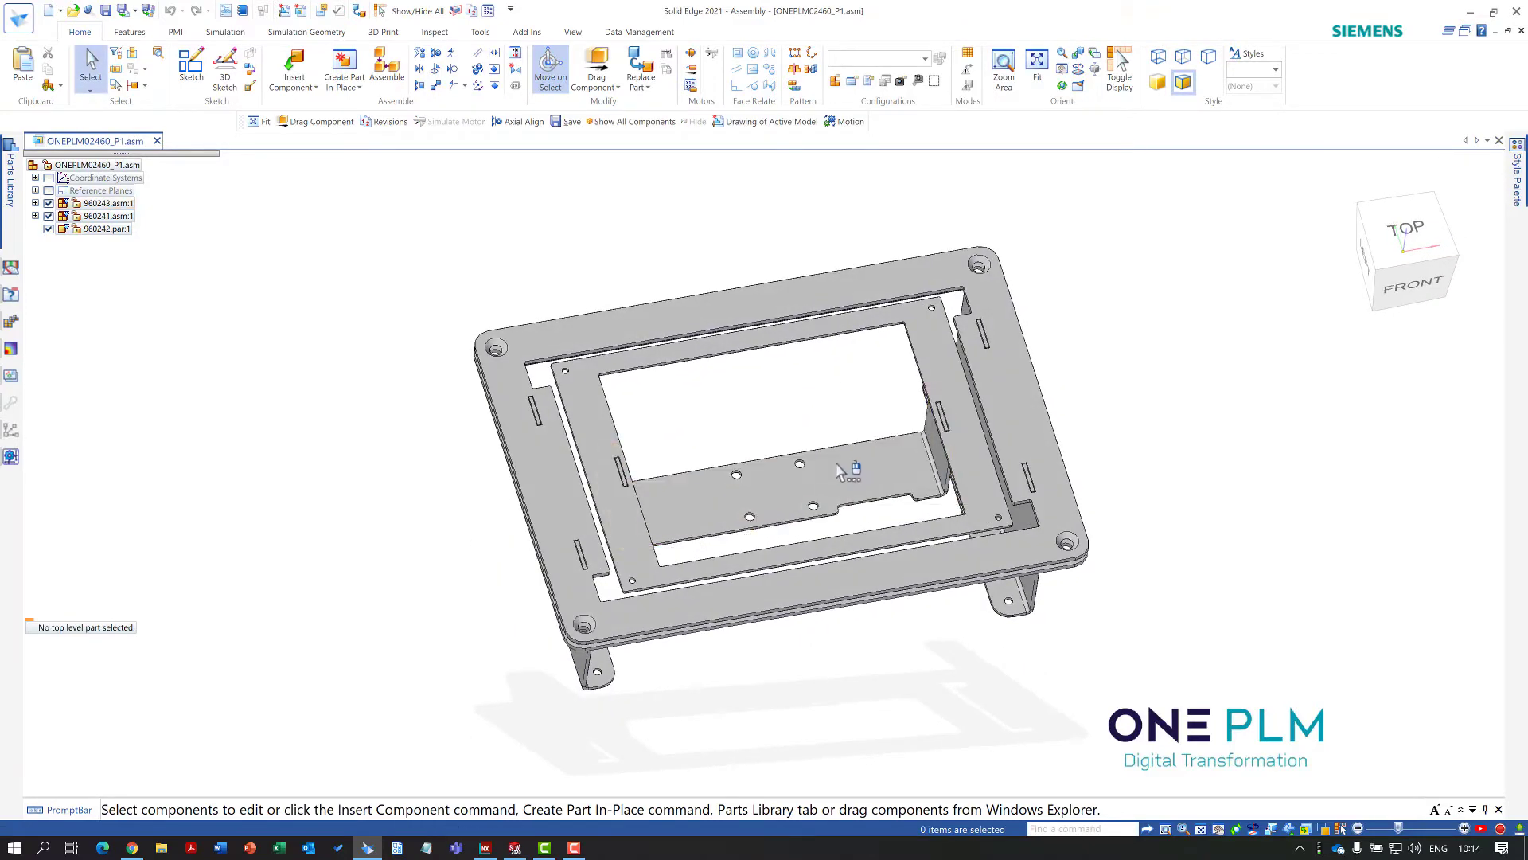
click(784, 481)
click(785, 409)
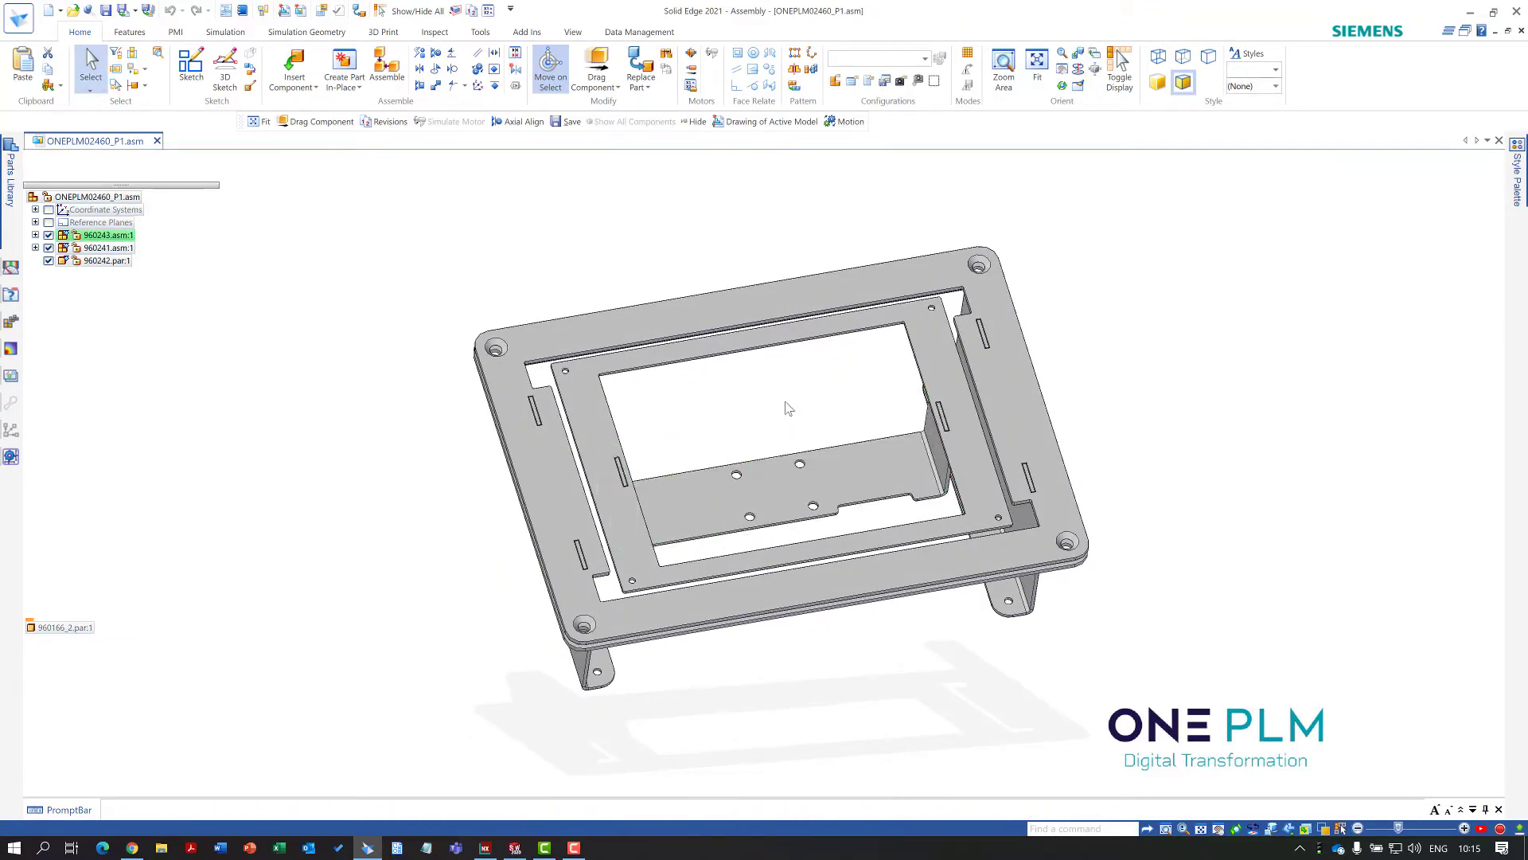
double_click(801, 467)
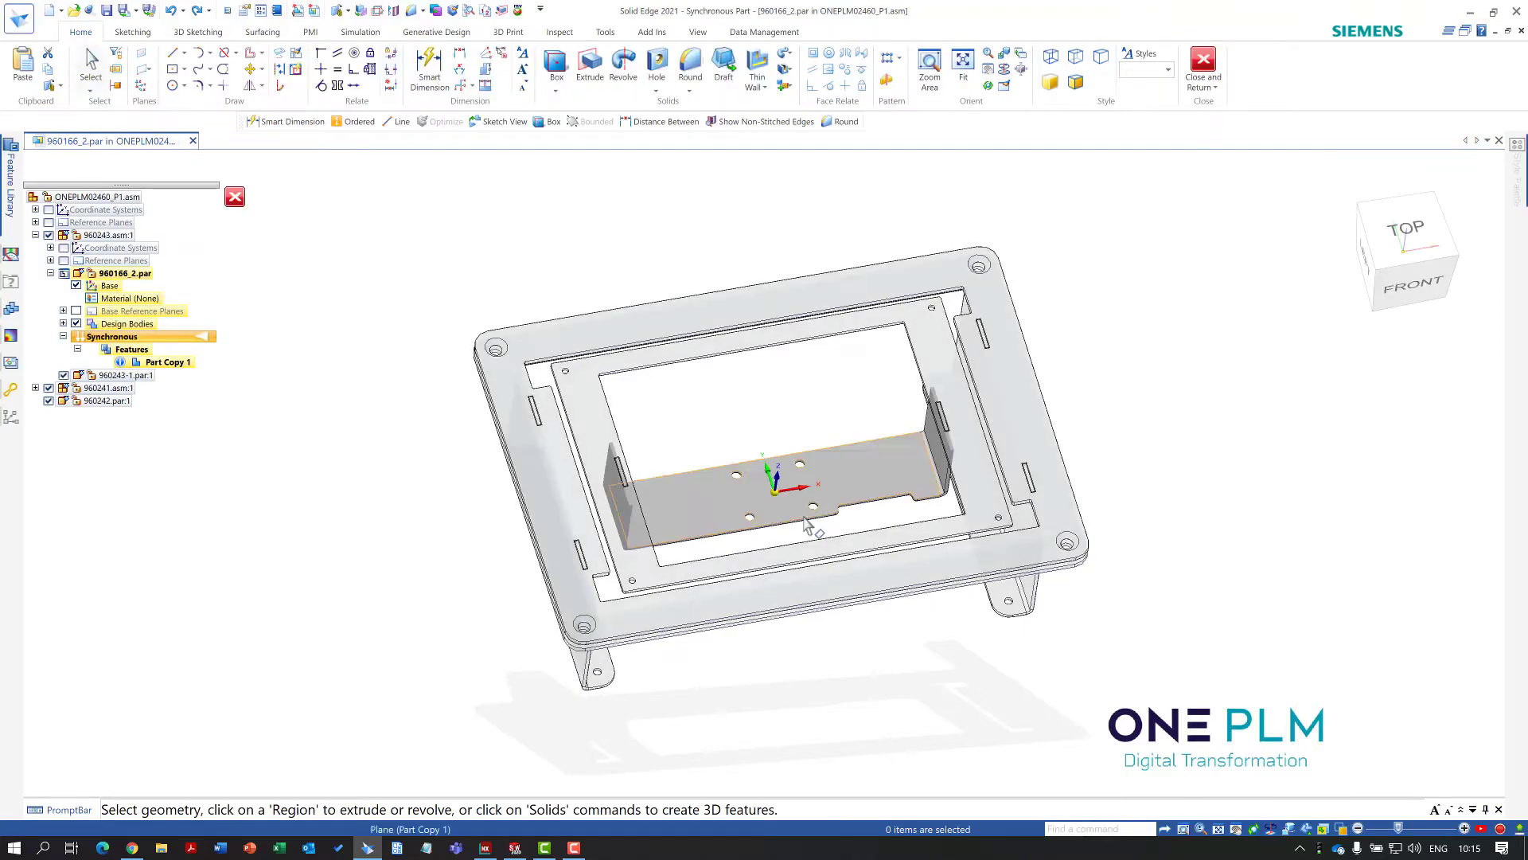
Process the imported bracket body and convert it to synchronous sheet metal, using its flat base face as the reference
click(452, 9)
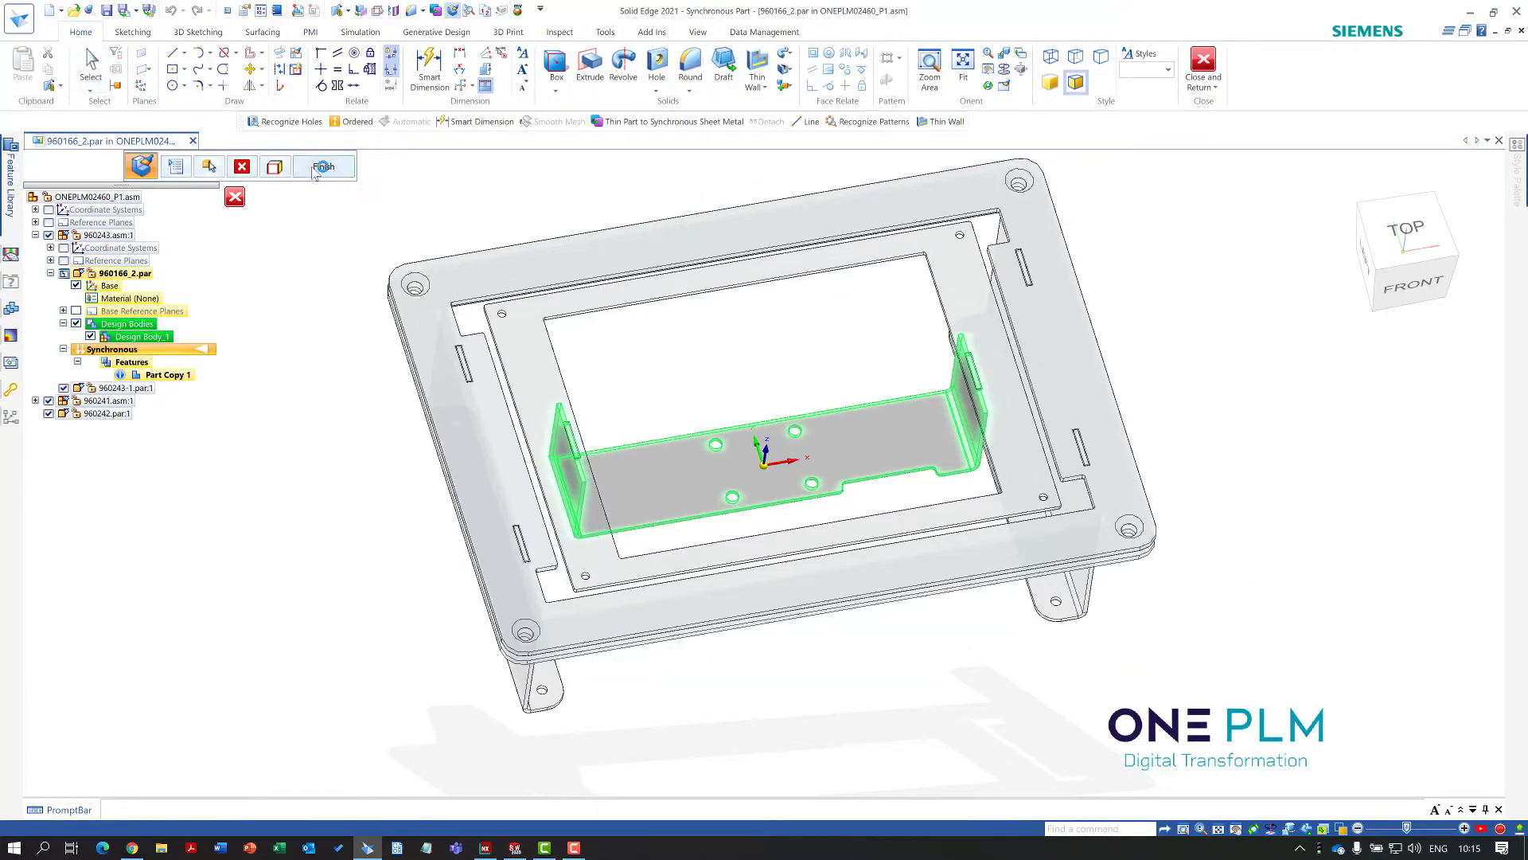
click(318, 168)
click(831, 599)
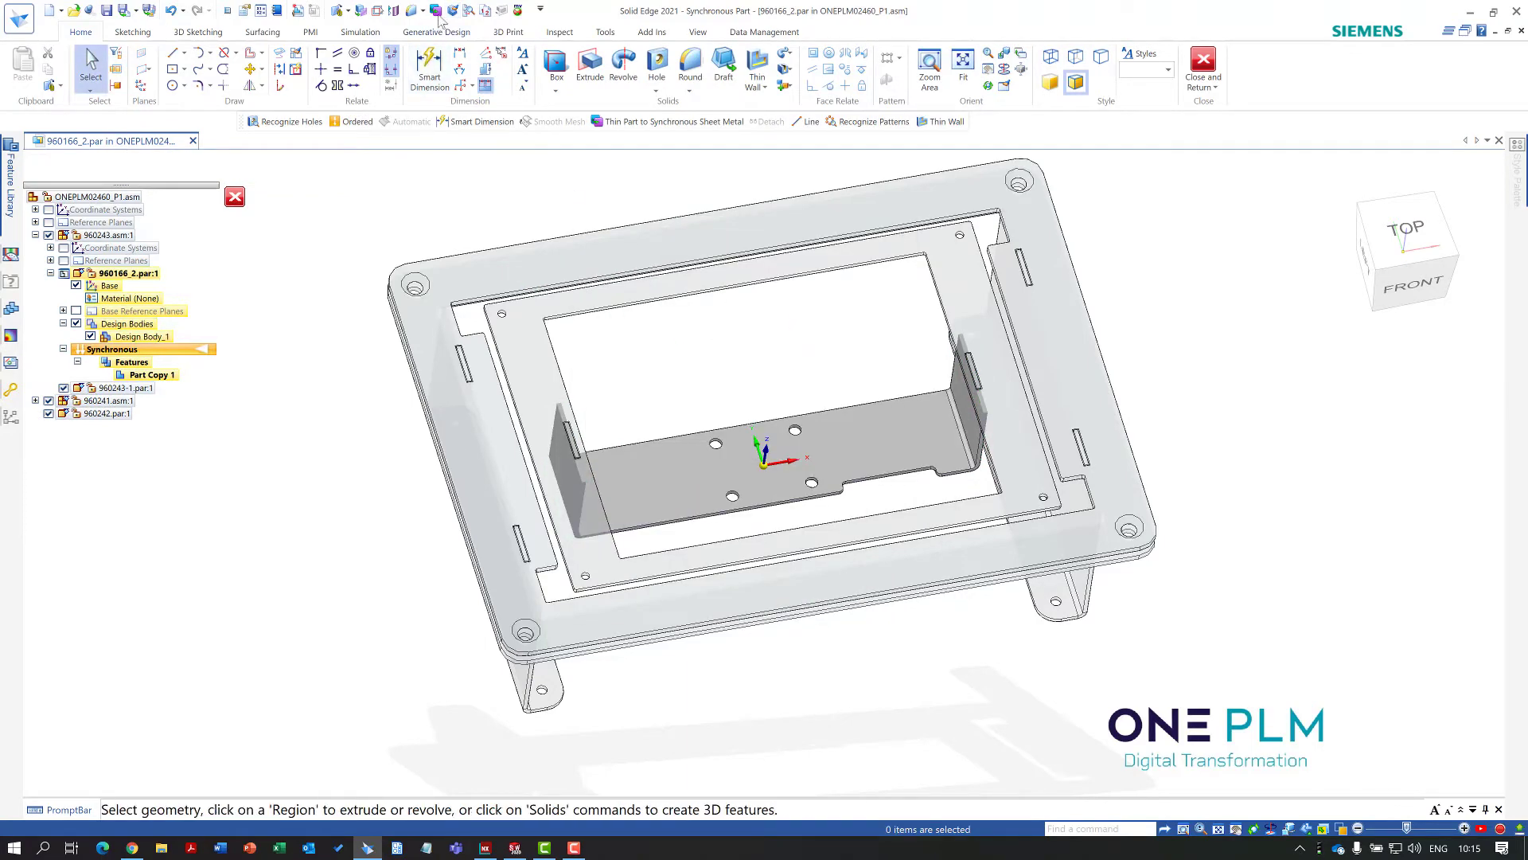
click(705, 473)
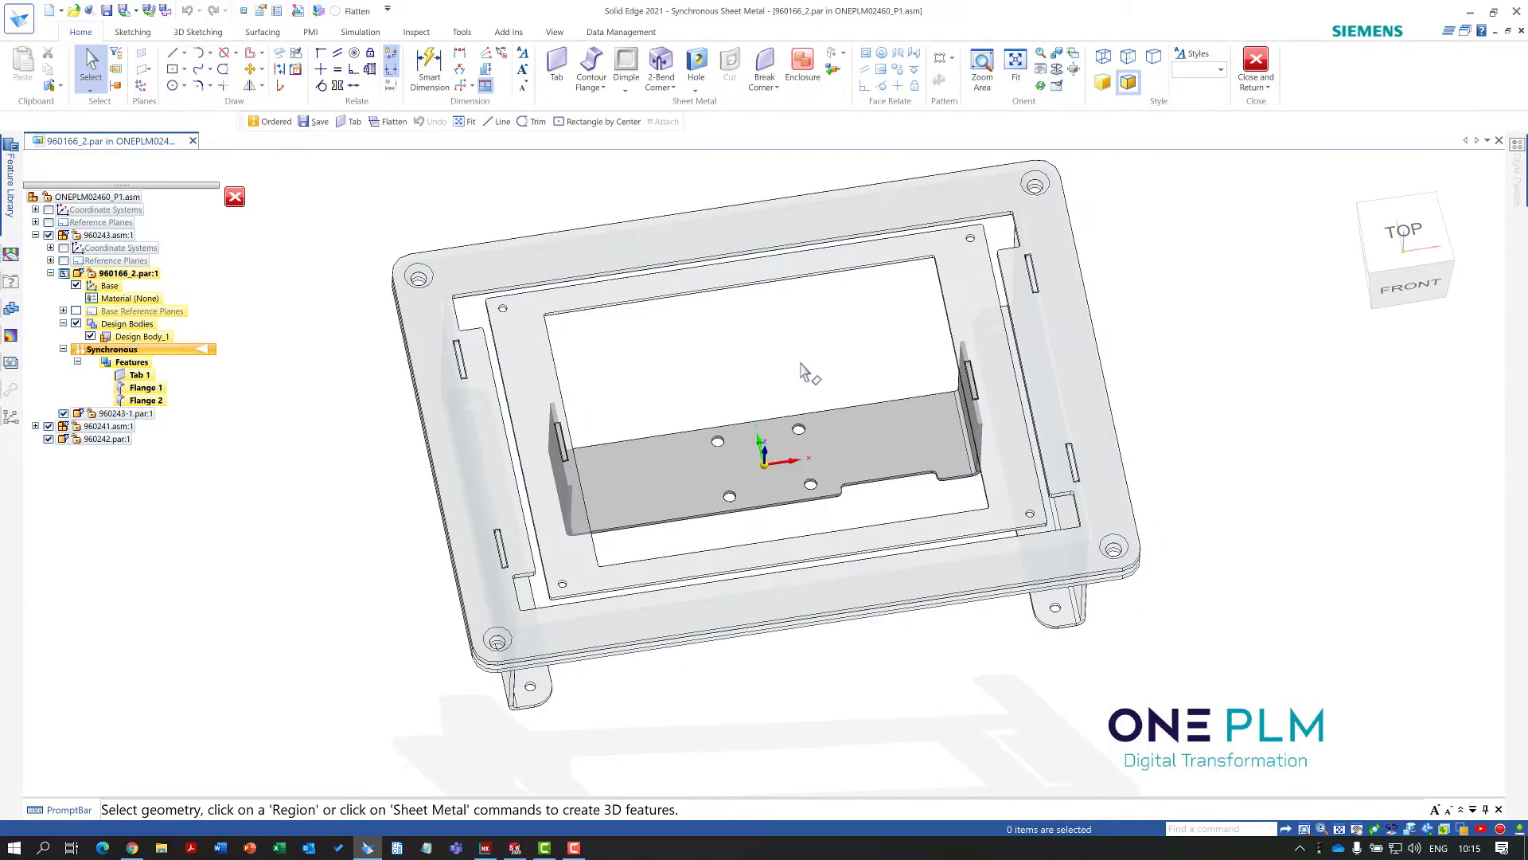
Deepen the notch in the bracket's base plate by moving its long edge face inward 10 mm, and return to the assembly
scroll(811, 394, up, 3)
scroll(873, 539, up, 4)
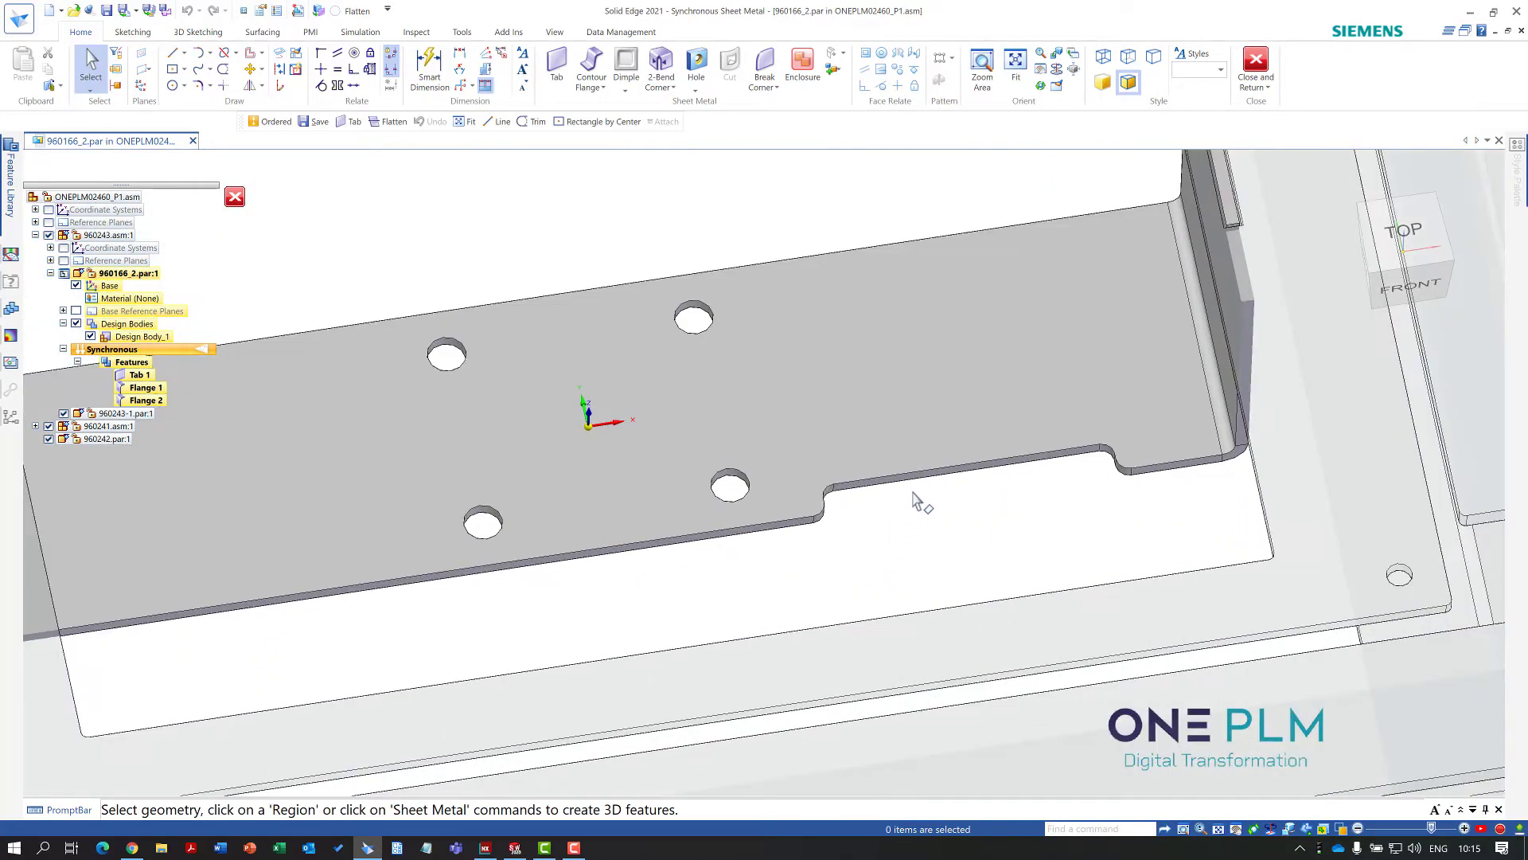
click(961, 535)
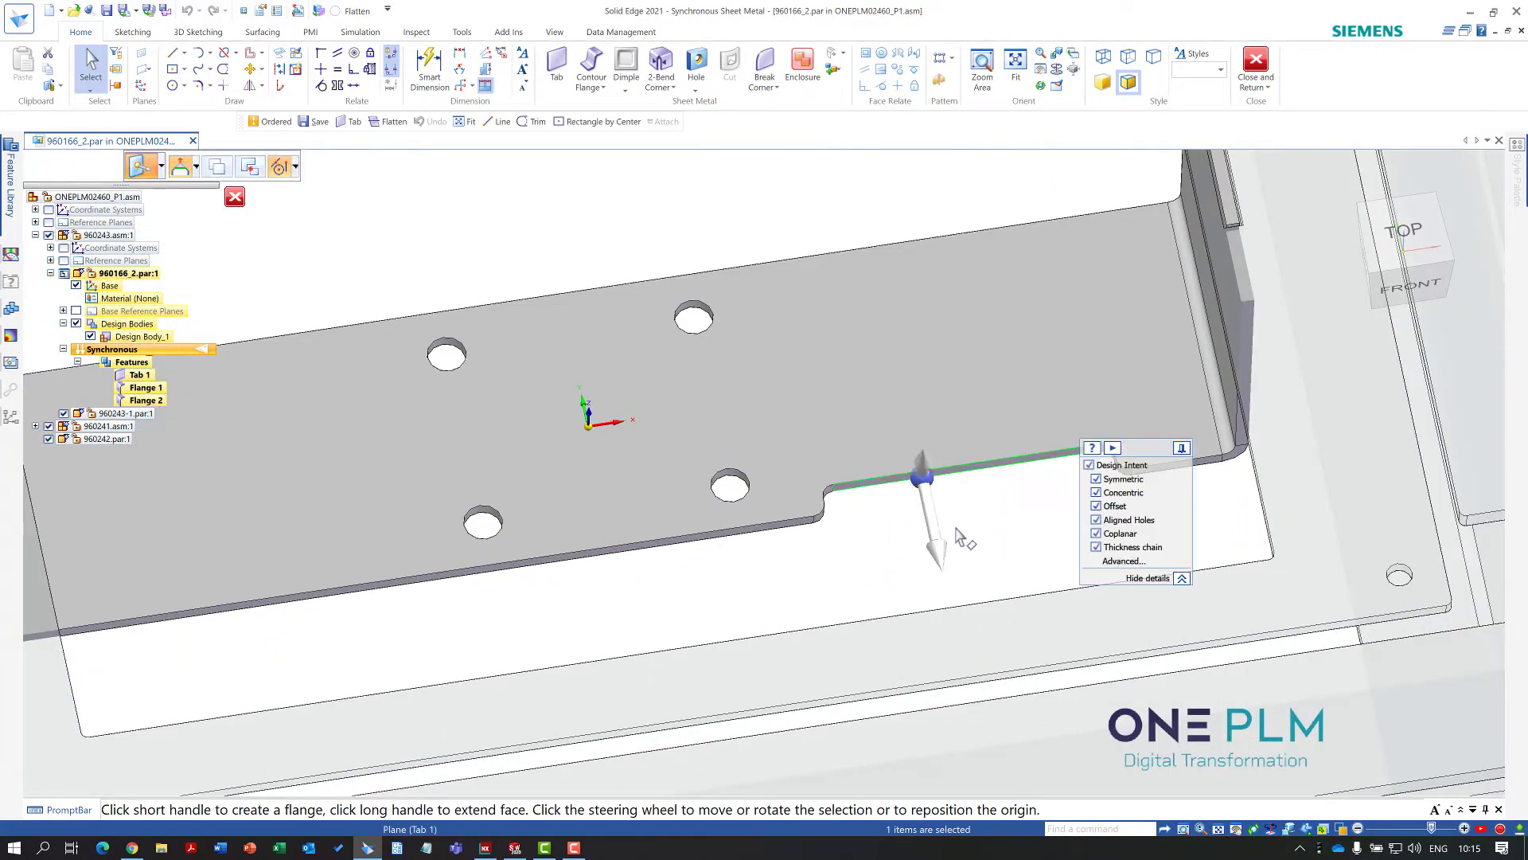
click(922, 480)
drag(922, 480, 912, 434)
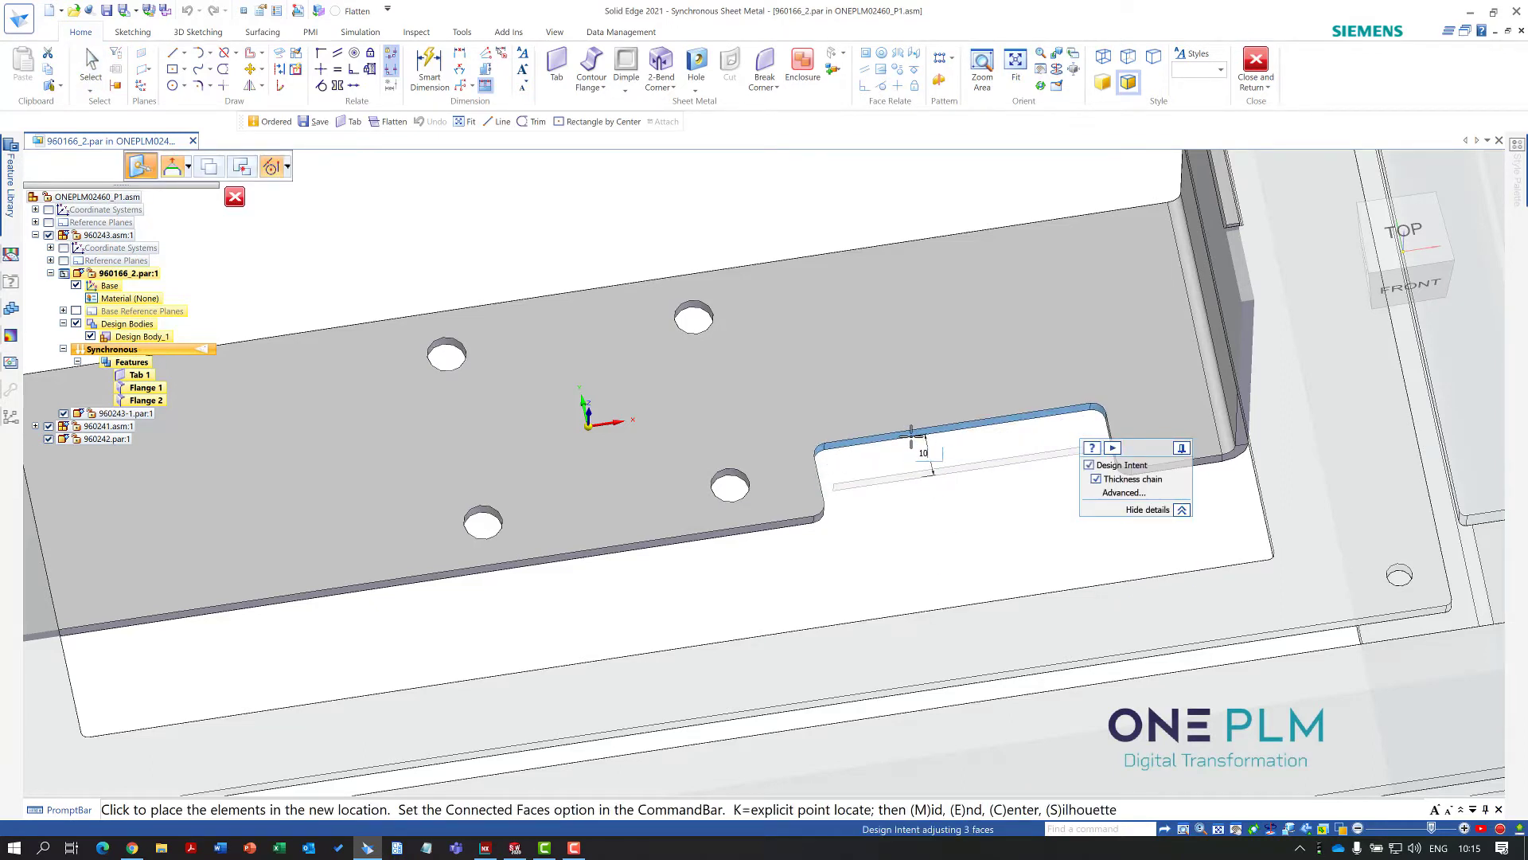
key(Return)
key(Escape)
scroll(860, 446, down, 2)
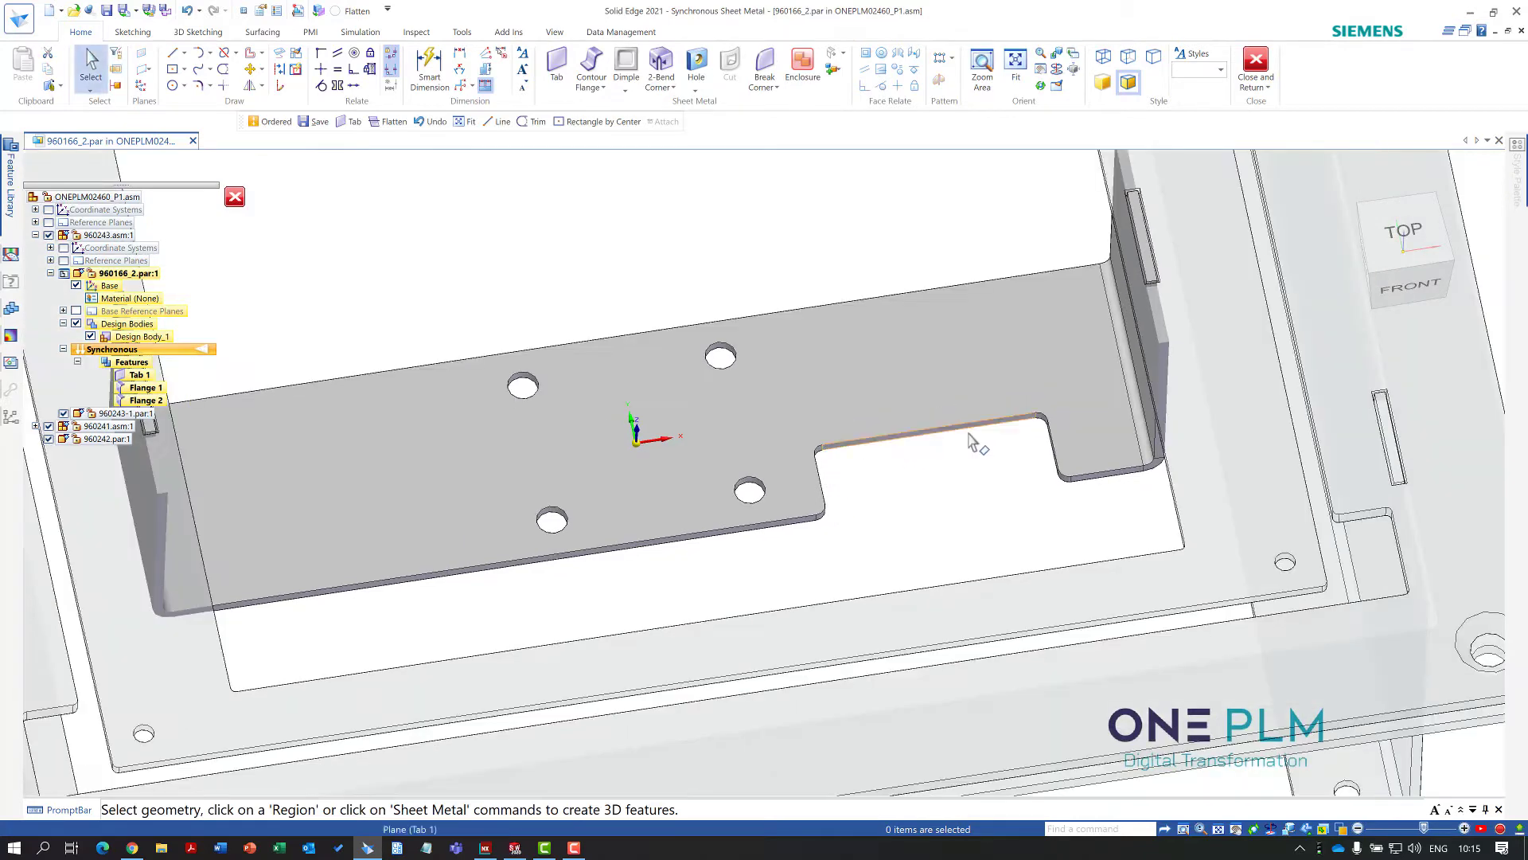
scroll(881, 498, down, 2)
scroll(839, 422, down, 1)
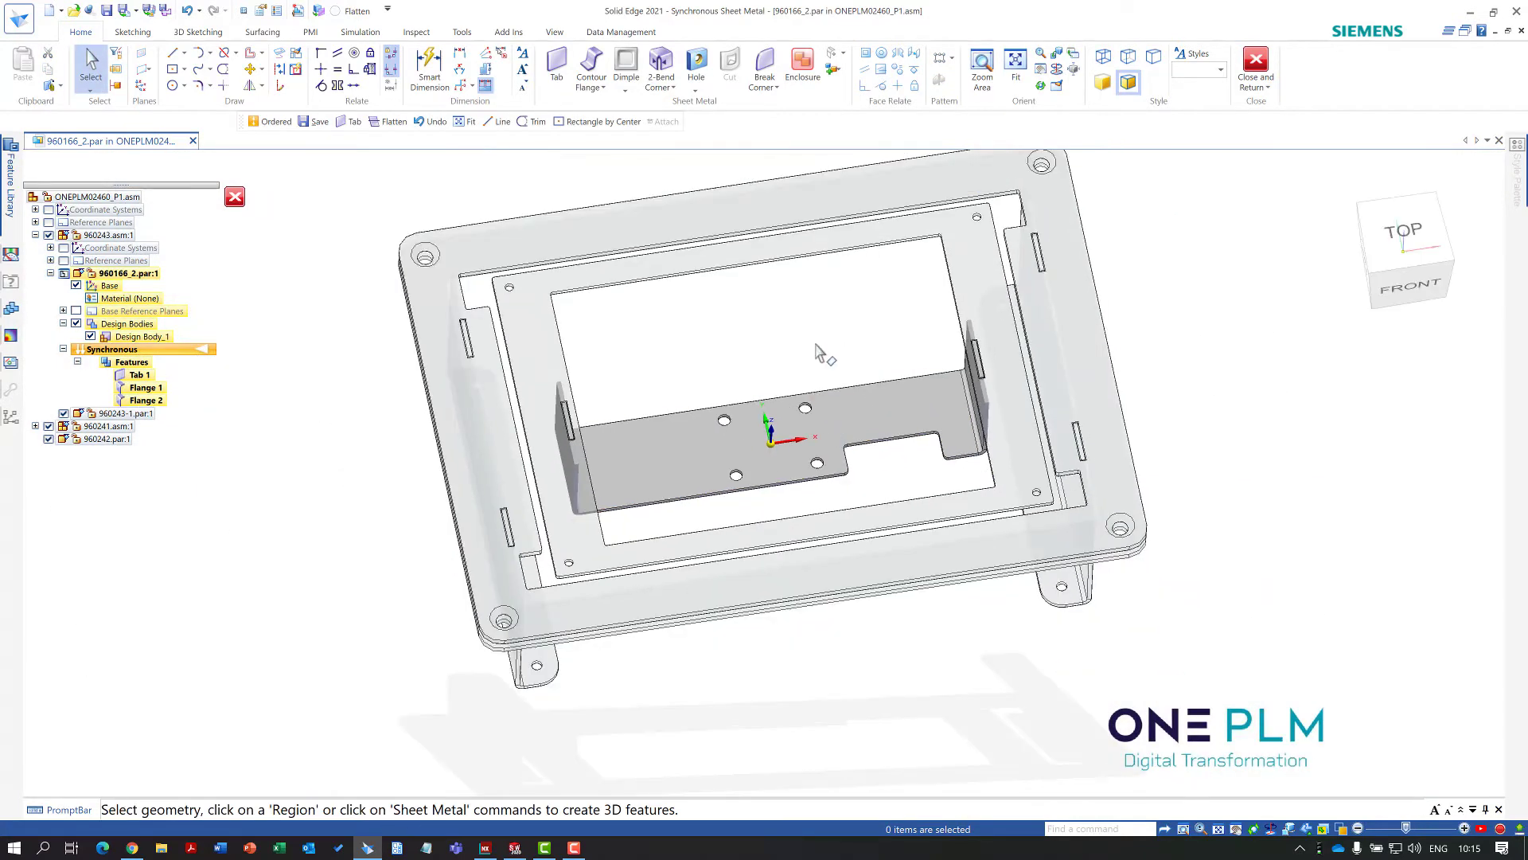
click(1256, 63)
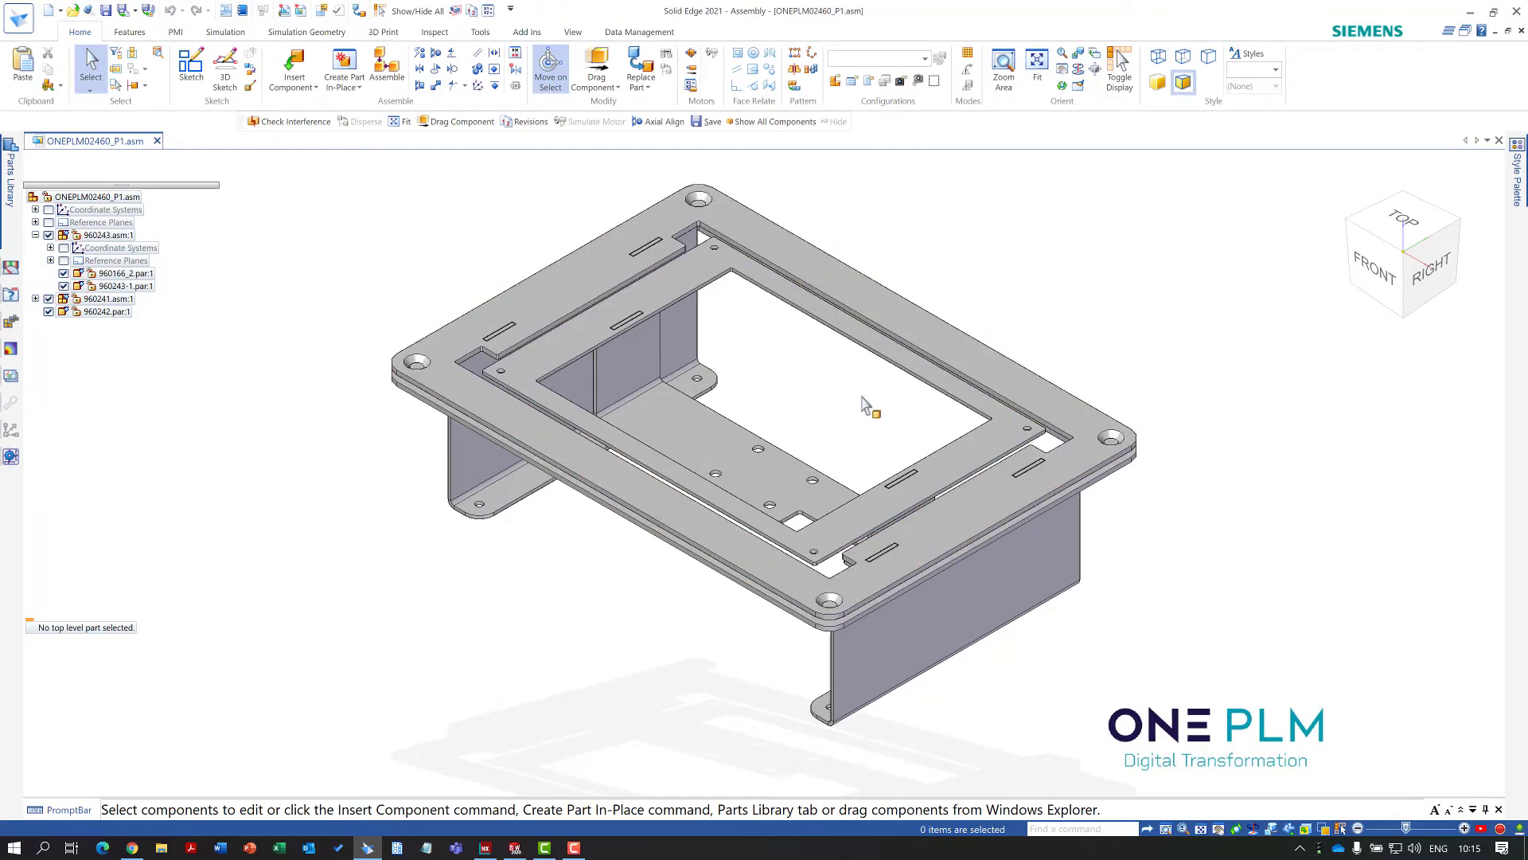
Switch to NX and load the Solid Edge assembly ONEPLM02460_P1.asm from the Sheet Metal folder as a component to add to model1
click(485, 847)
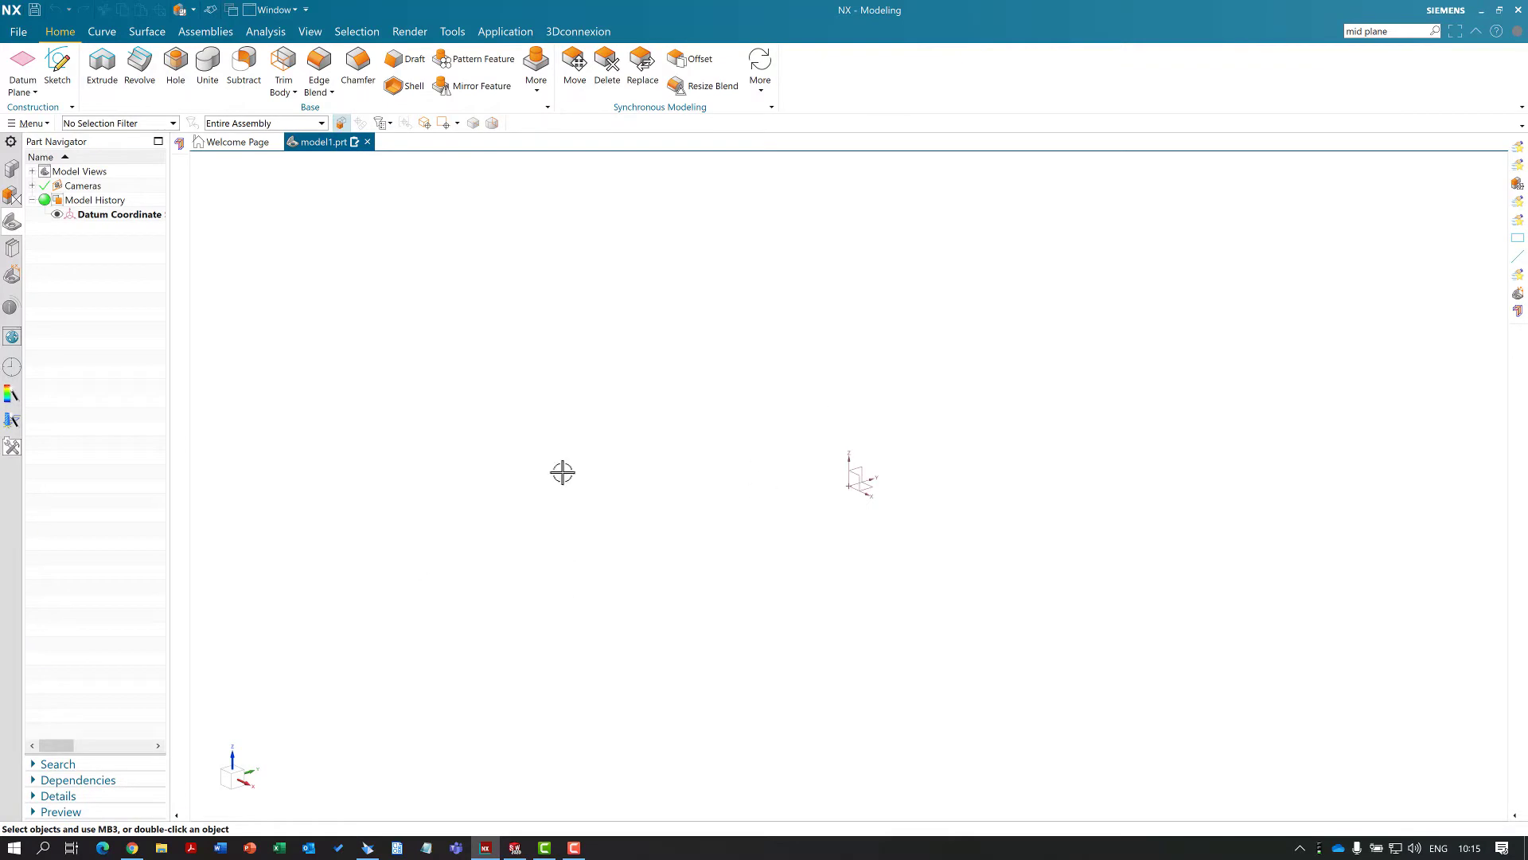
click(205, 32)
click(29, 68)
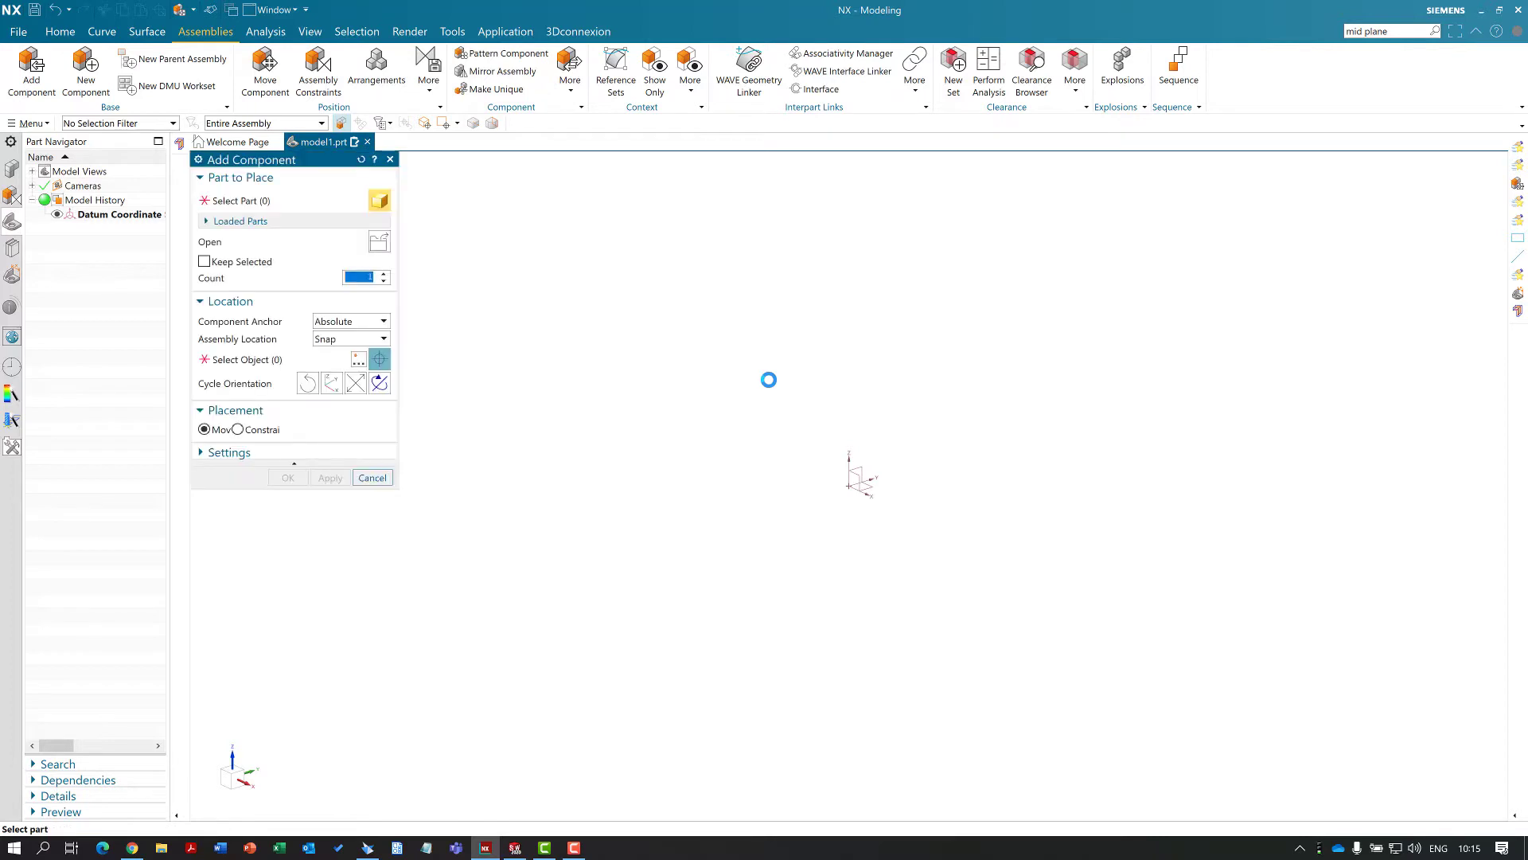
click(380, 243)
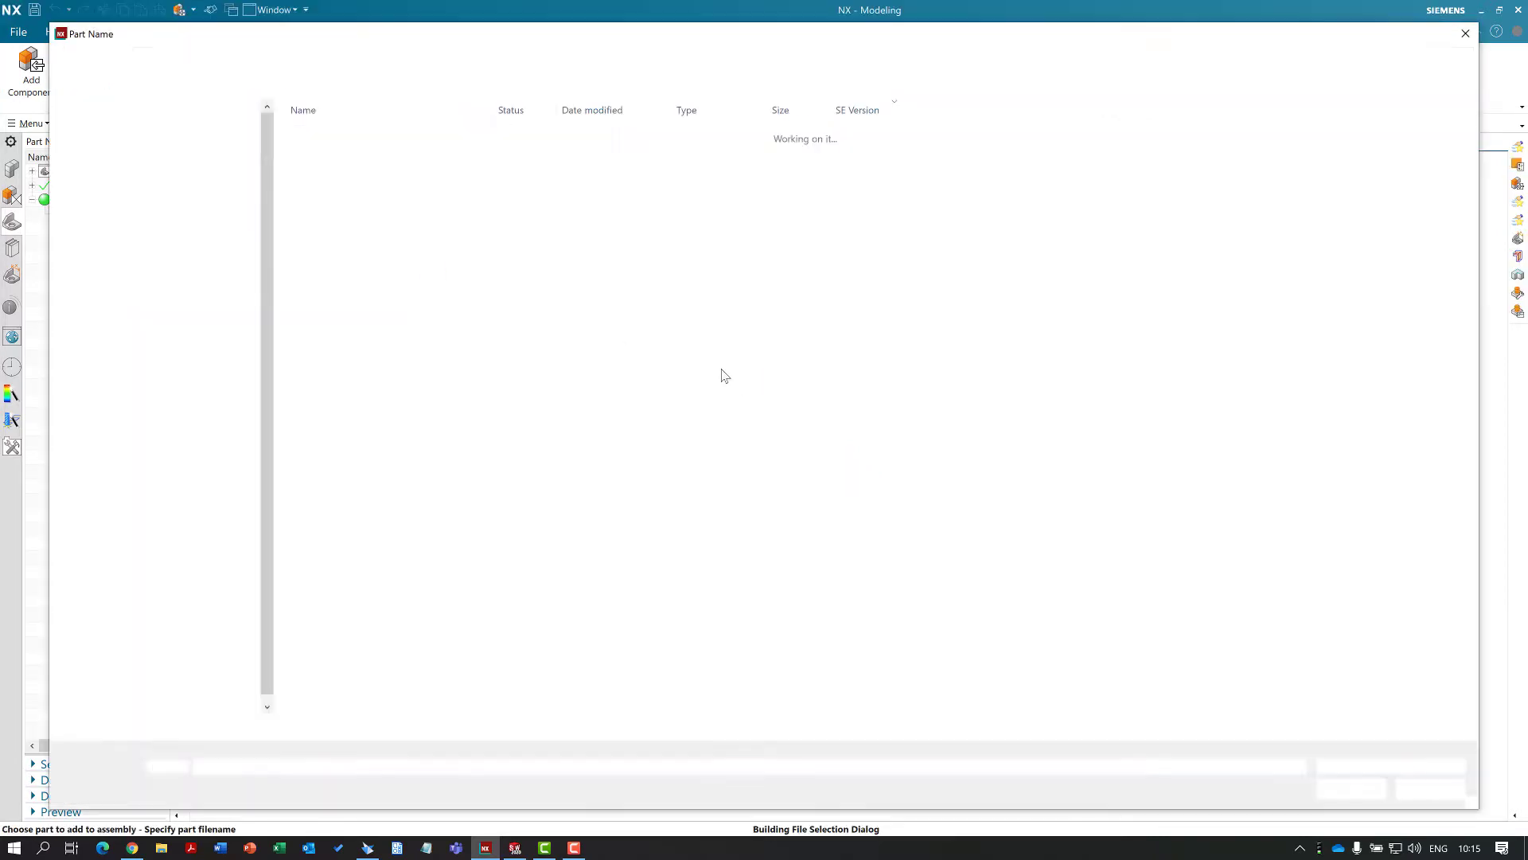
click(1389, 767)
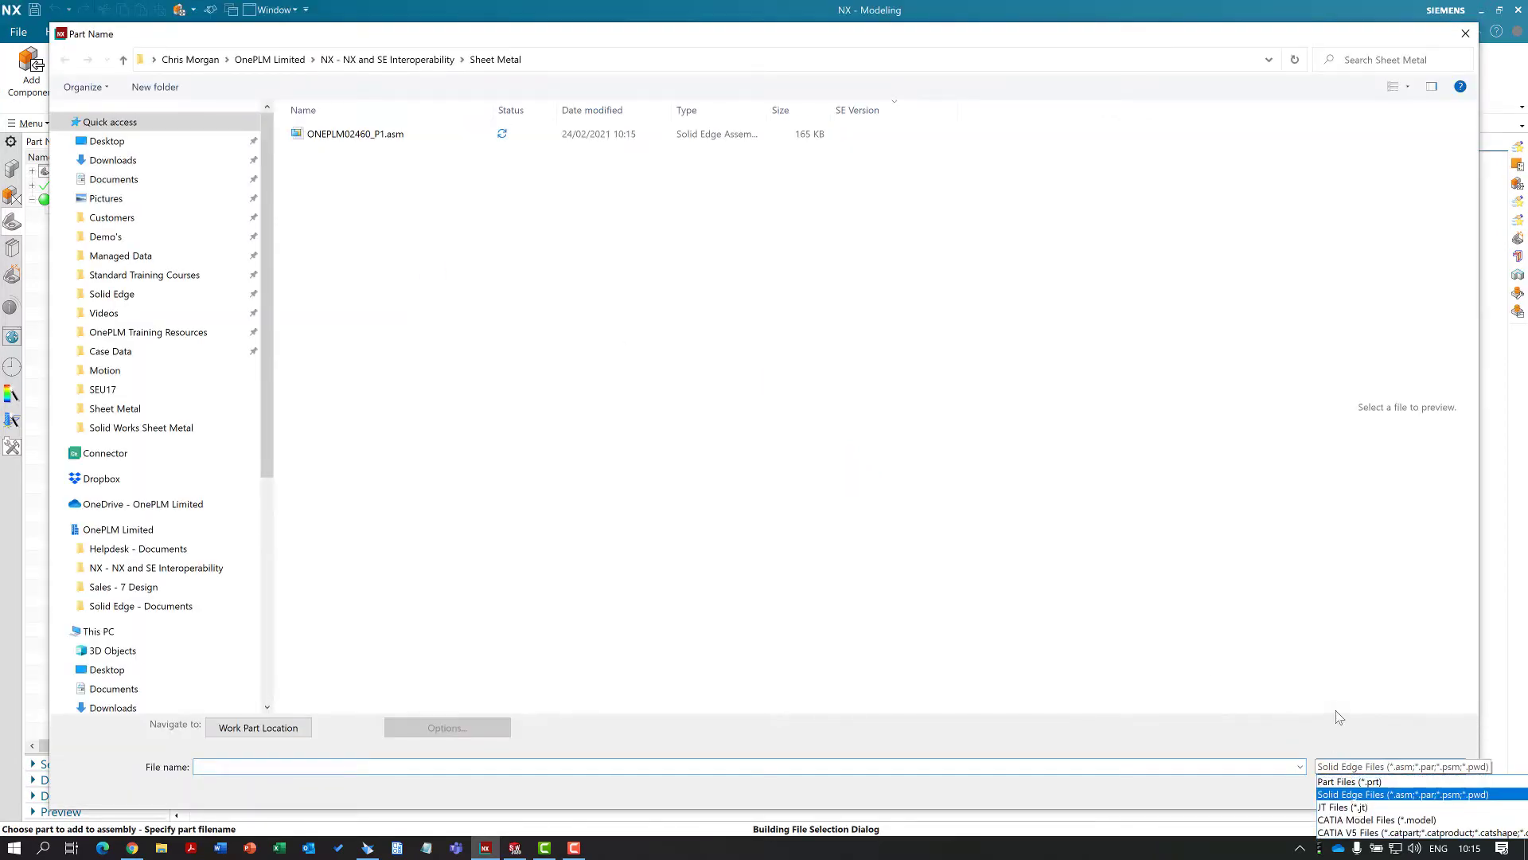
click(1351, 794)
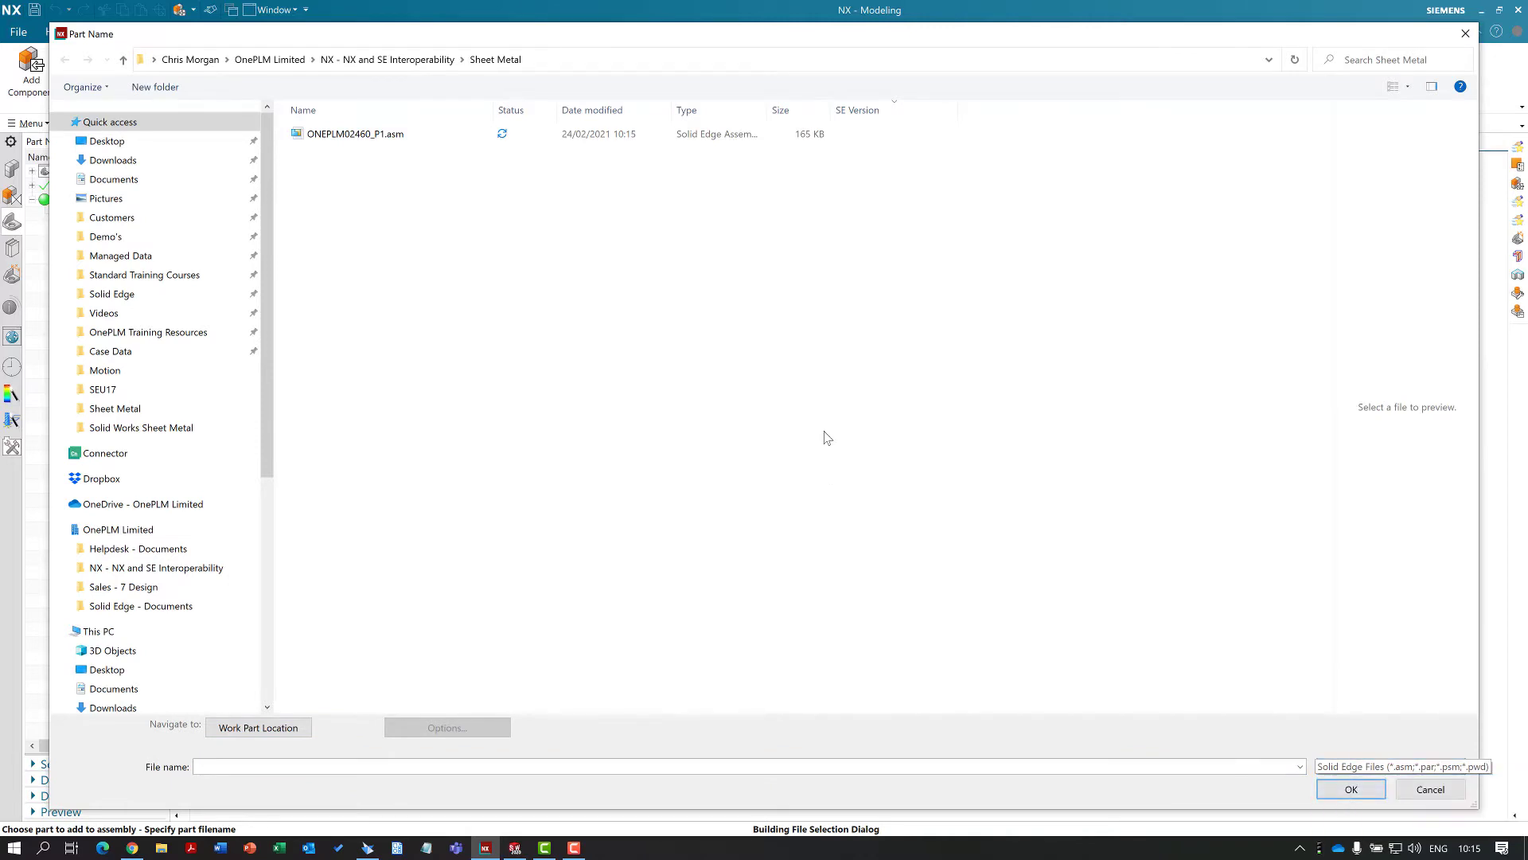
click(357, 137)
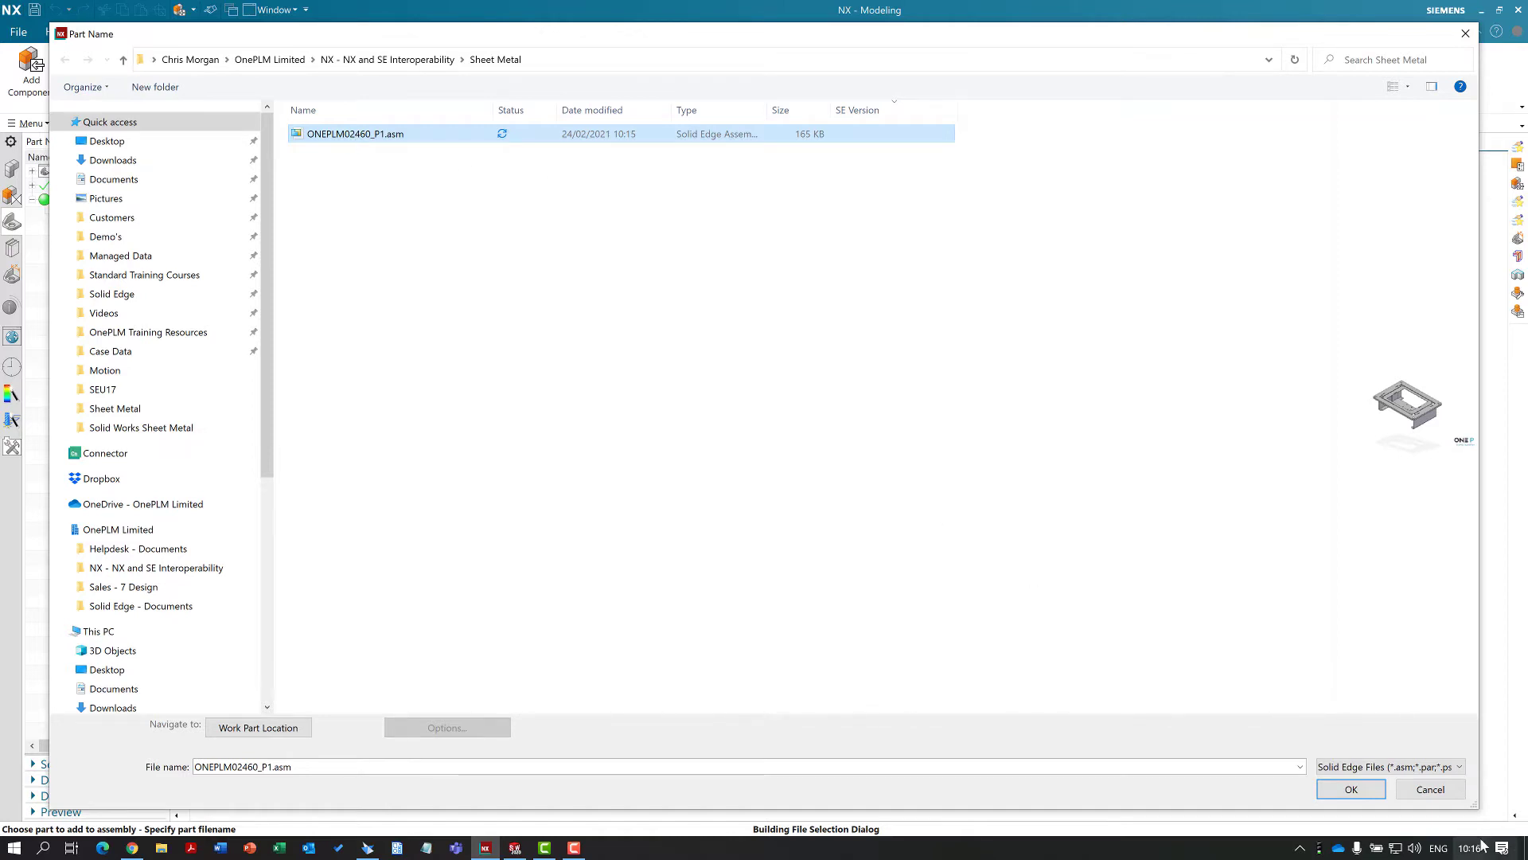
click(1353, 790)
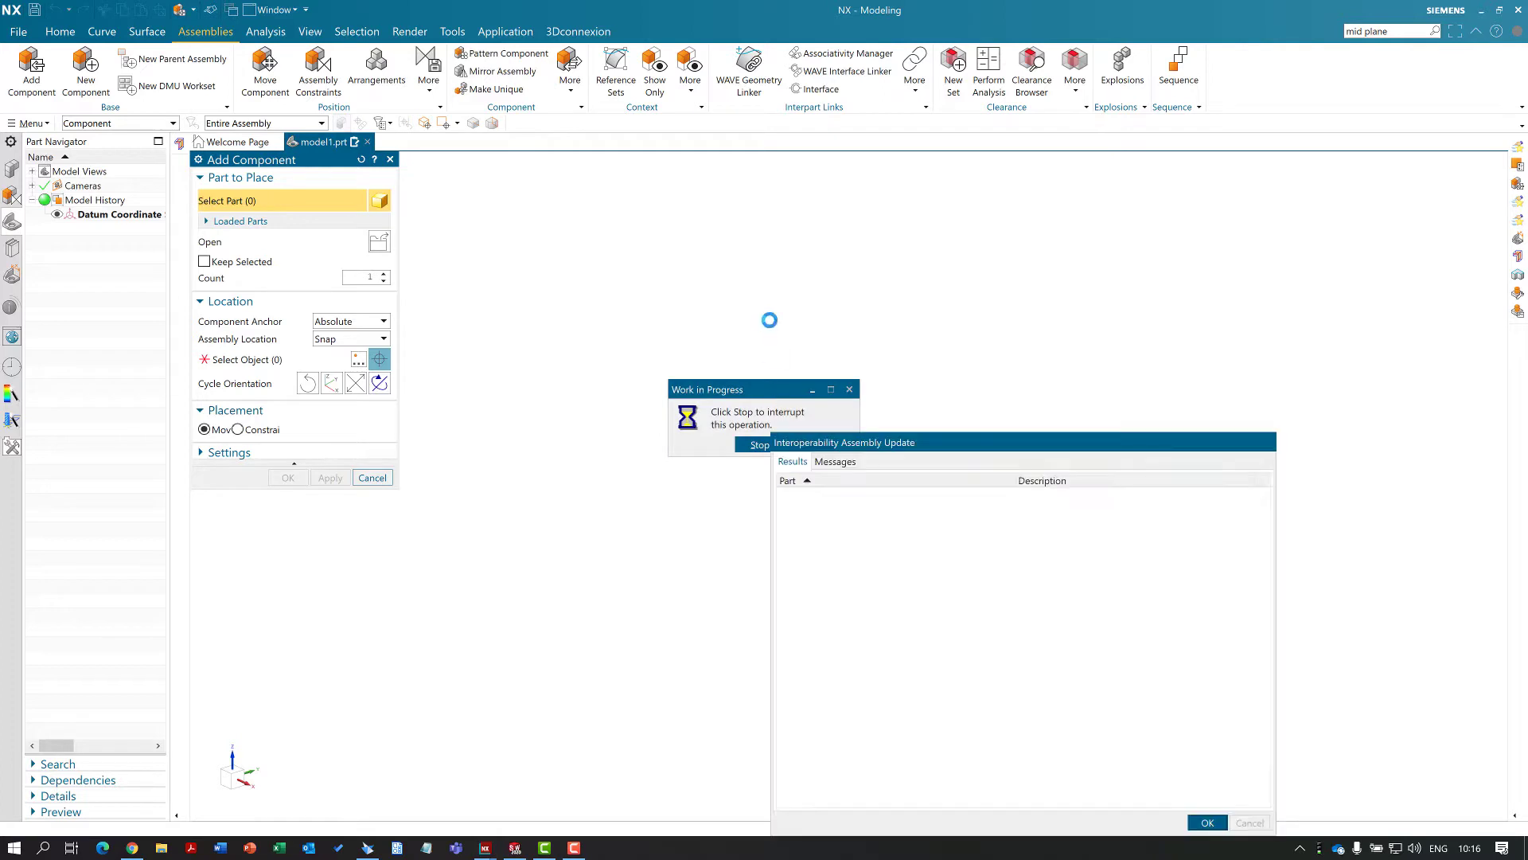
drag(1094, 444, 1029, 236)
click(1142, 615)
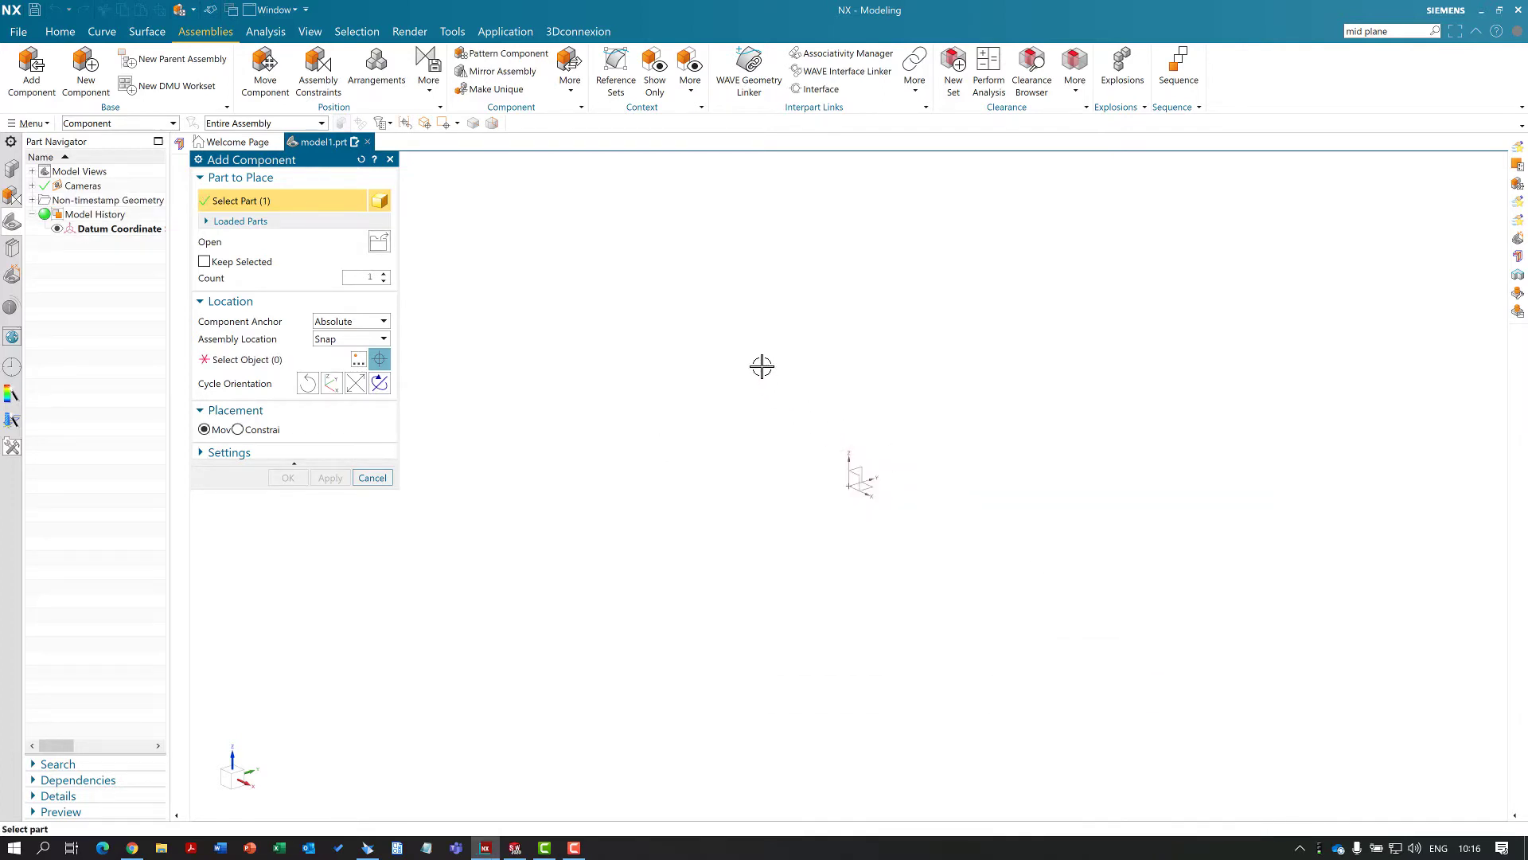
Place the assembly at the datum coordinate system origin, accept a Fix constraint for it, and finish adding components
click(249, 362)
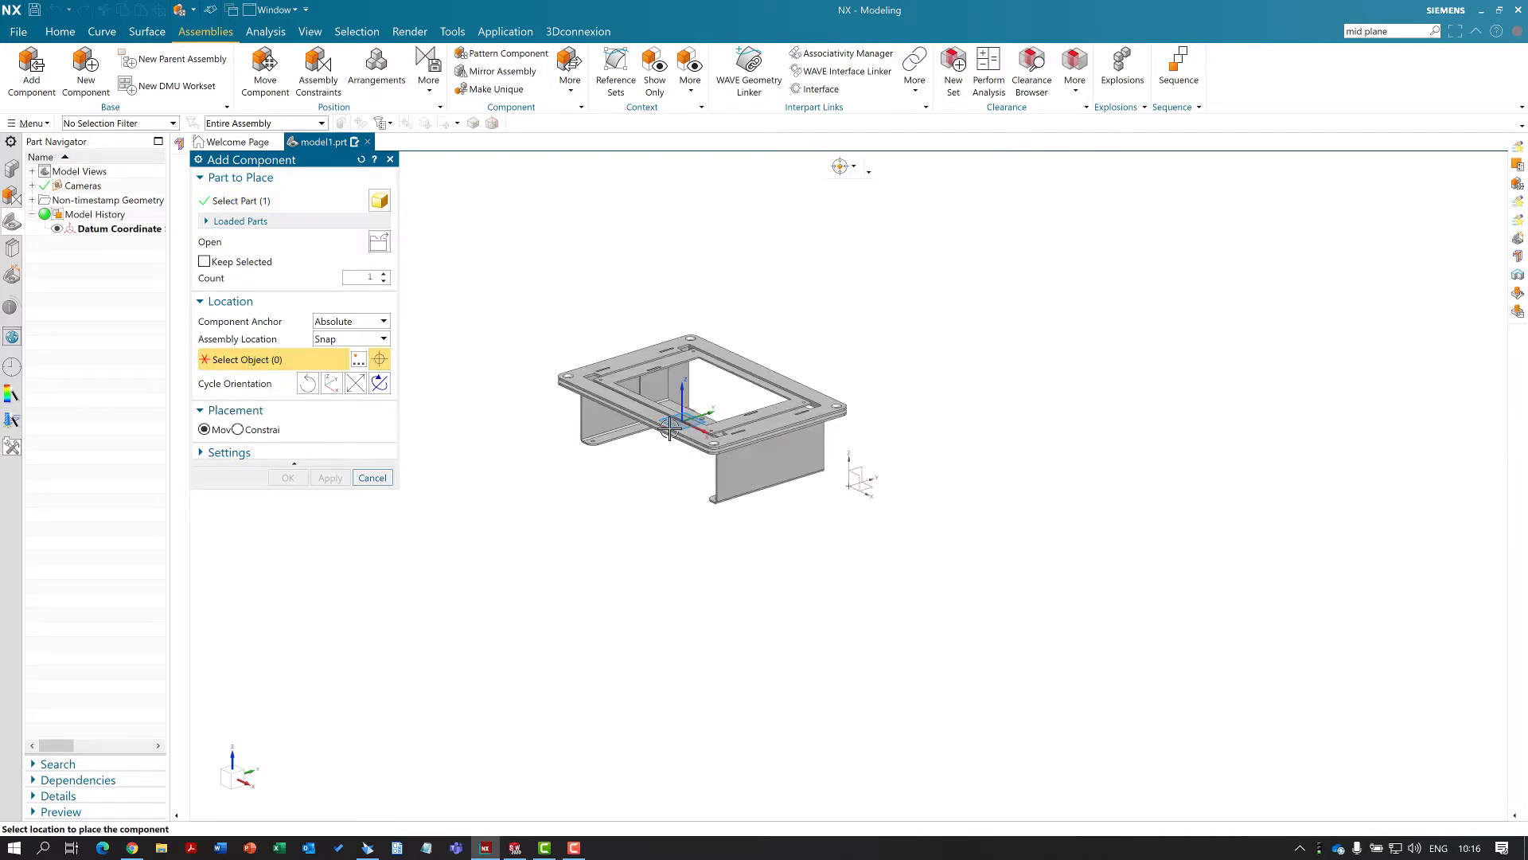
click(855, 492)
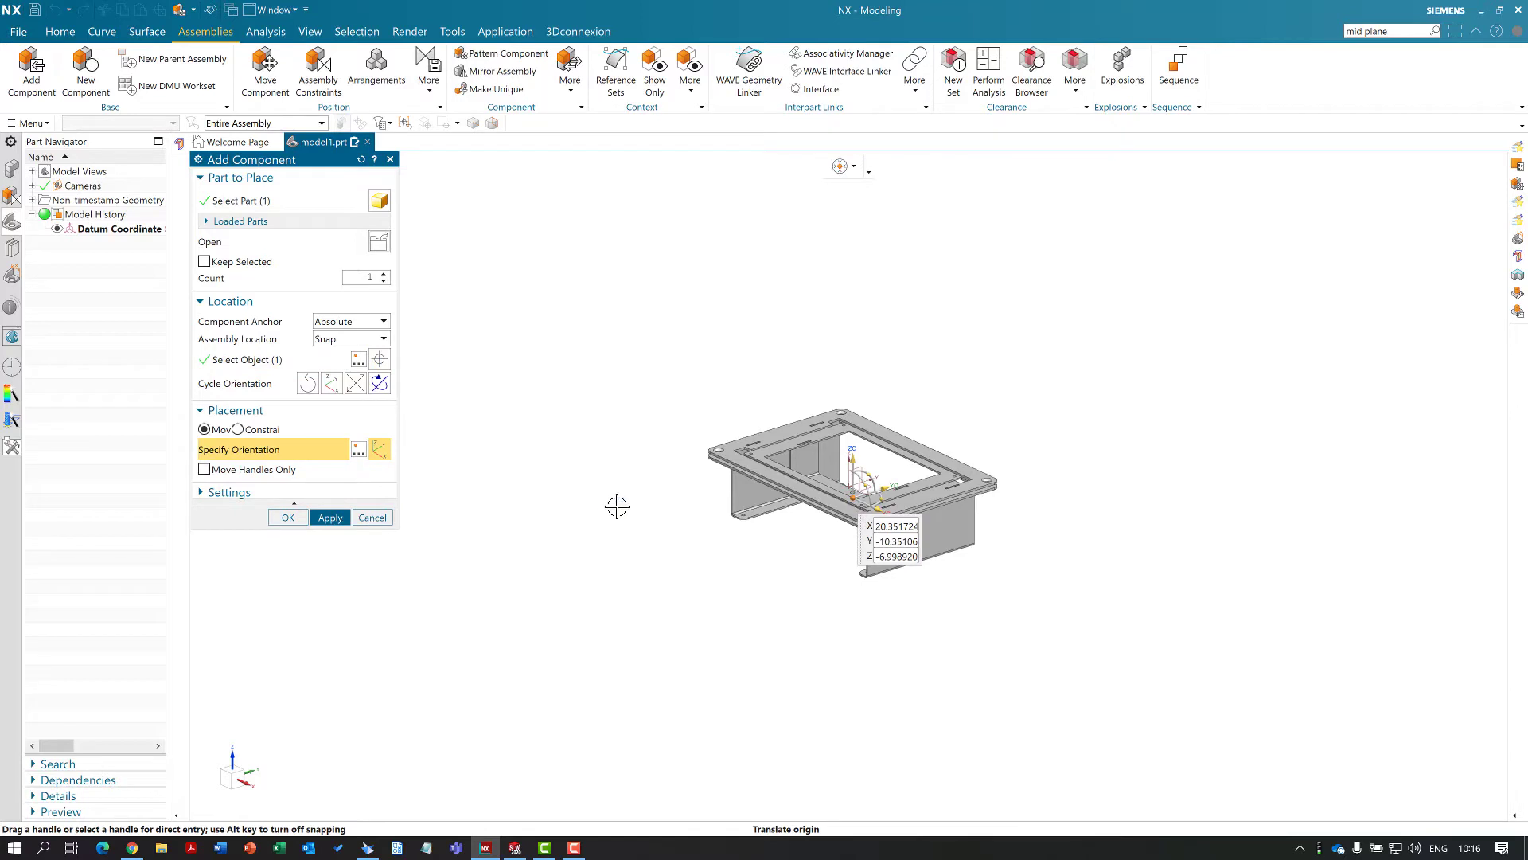
click(291, 519)
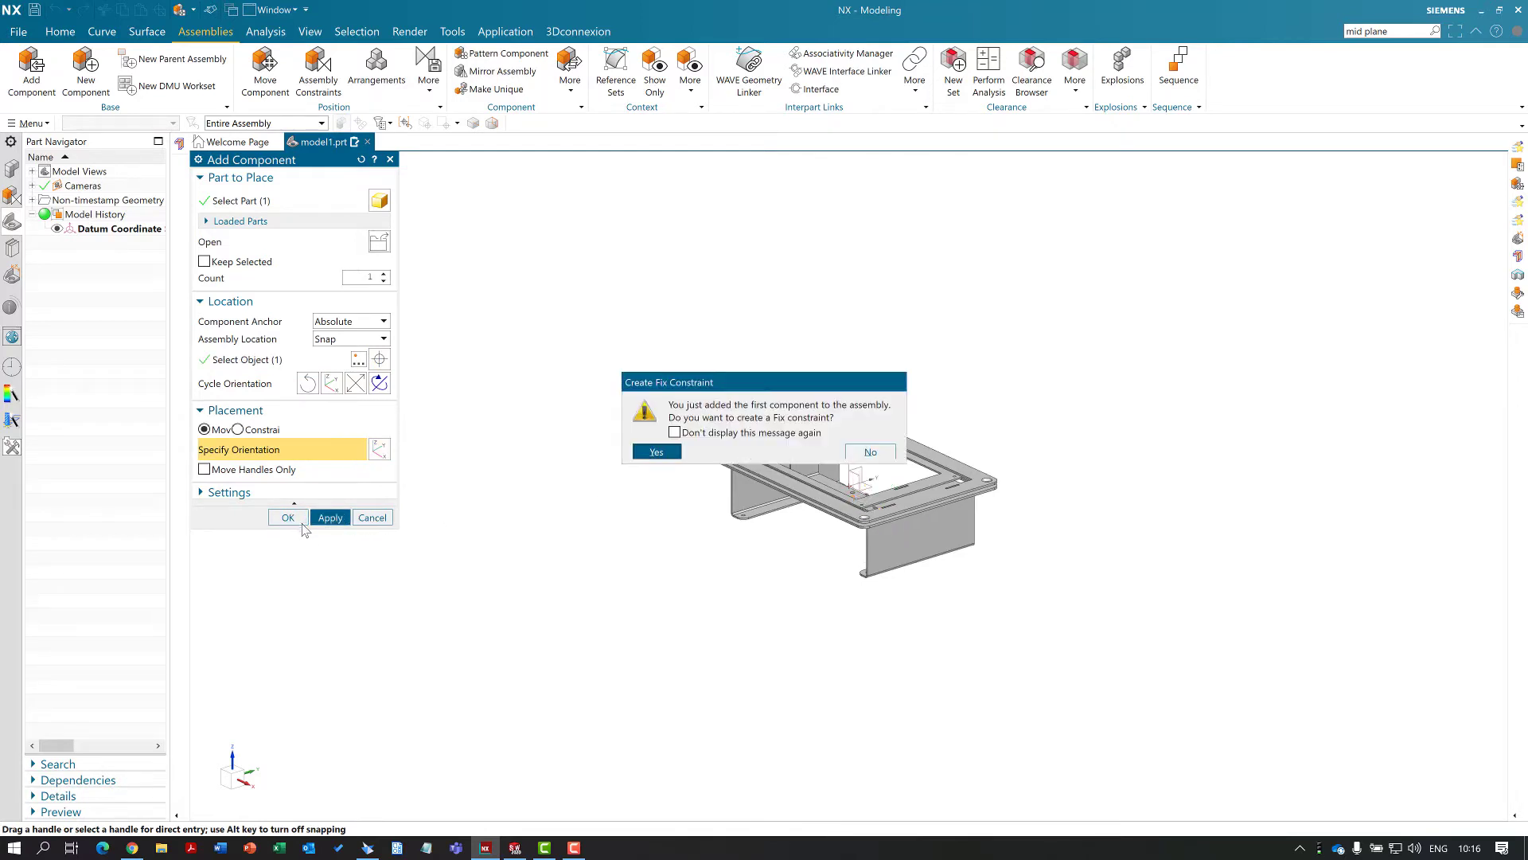
click(656, 452)
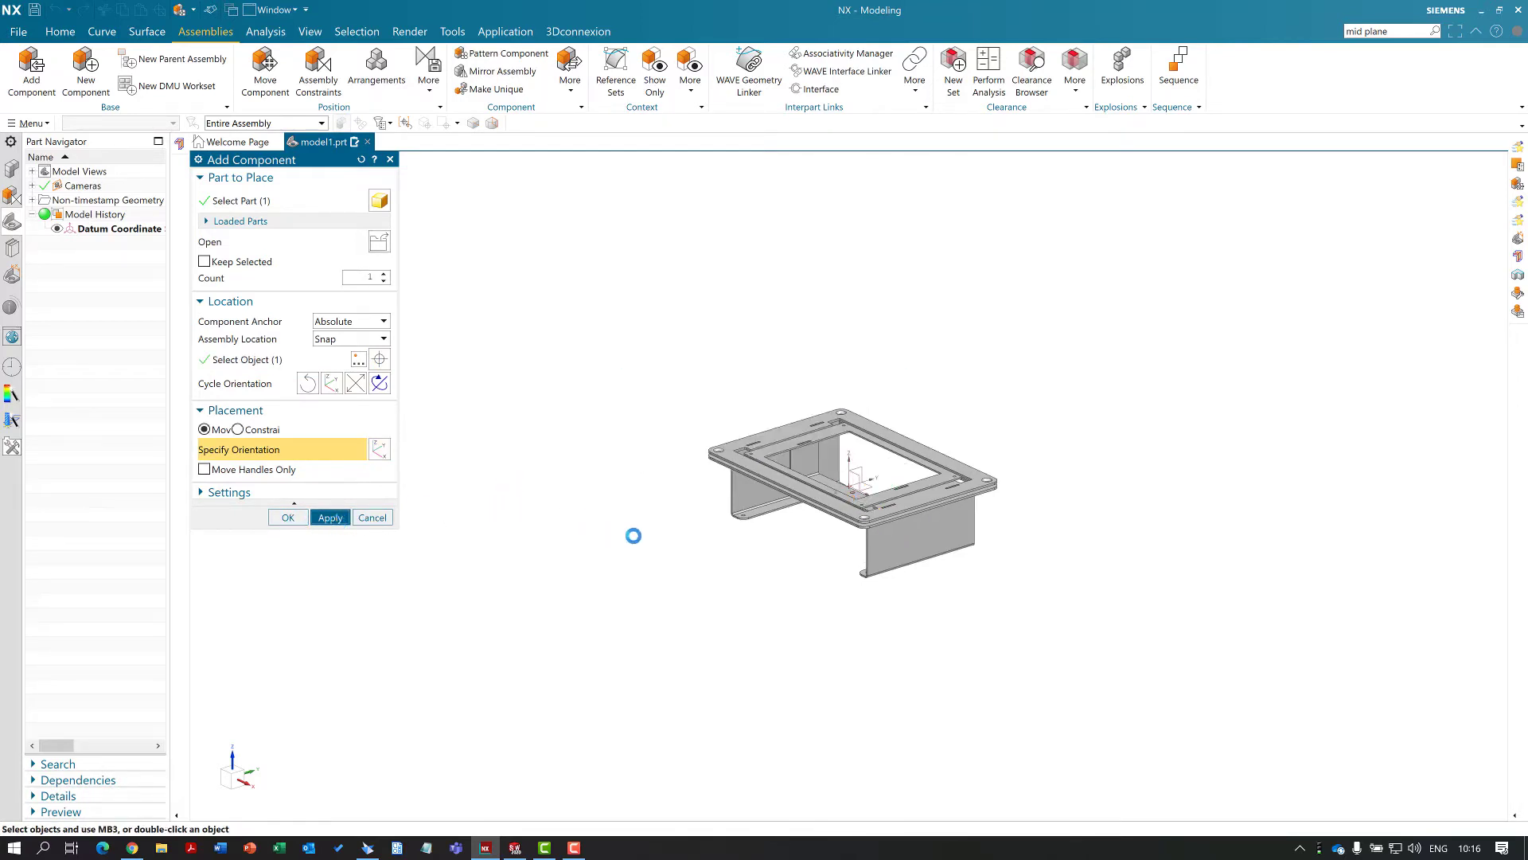
scroll(816, 533, up, 5)
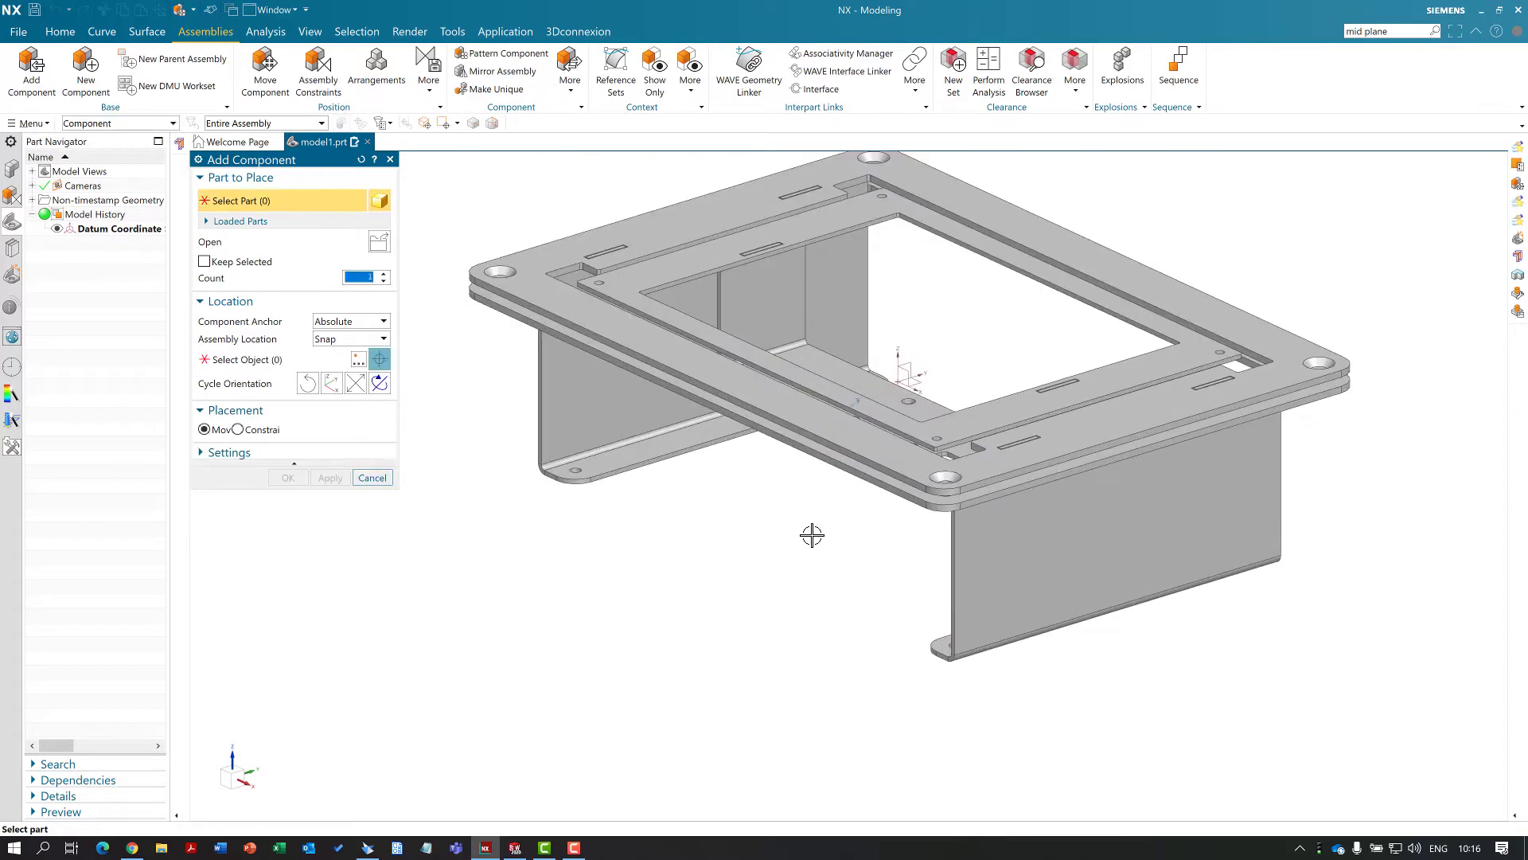
scroll(814, 535, down, 4)
middle_drag(883, 444, 912, 529)
scroll(883, 457, up, 3)
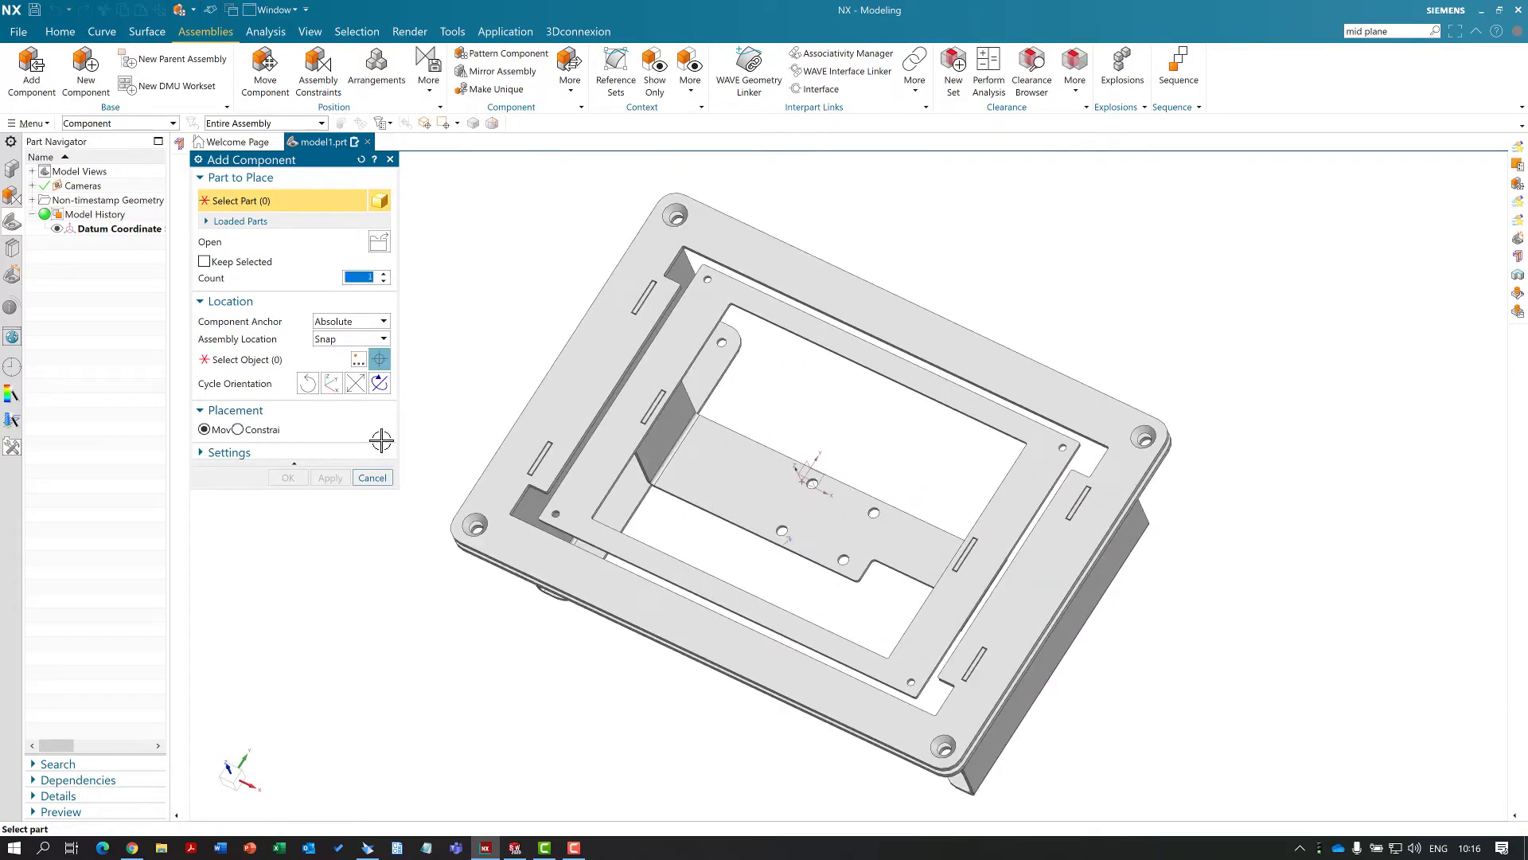
click(373, 477)
Measure the centre-to-centre distance between the two holes along the notched edge of the bracket's base plate
scroll(846, 419, up, 3)
mouse_move(846, 420)
middle_down()
mouse_move(871, 407)
mouse_move(874, 429)
middle_up()
scroll(876, 470, down, 3)
scroll(894, 607, up, 5)
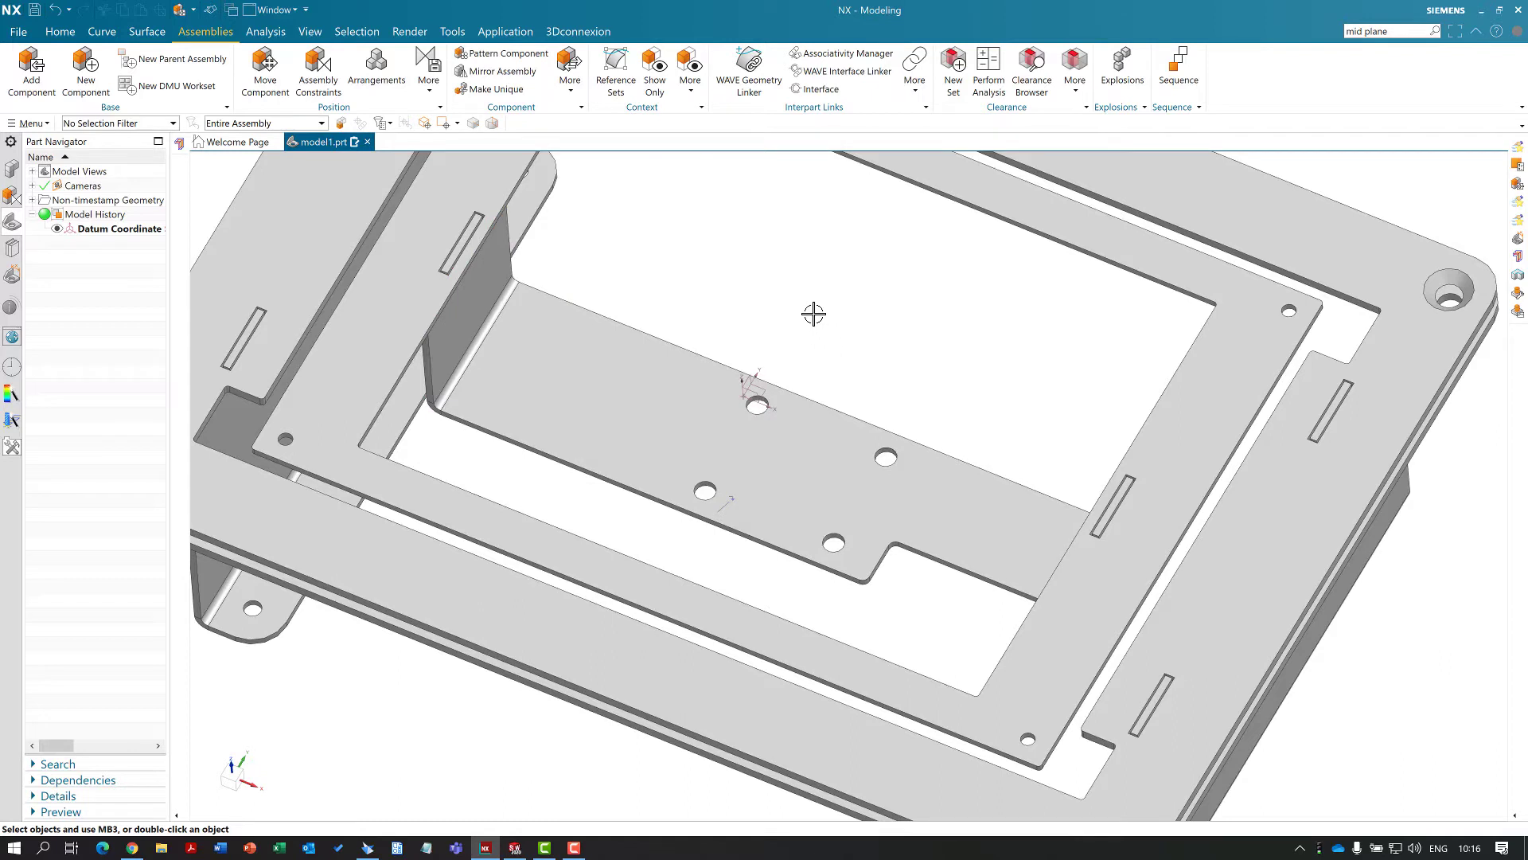
double_click(757, 407)
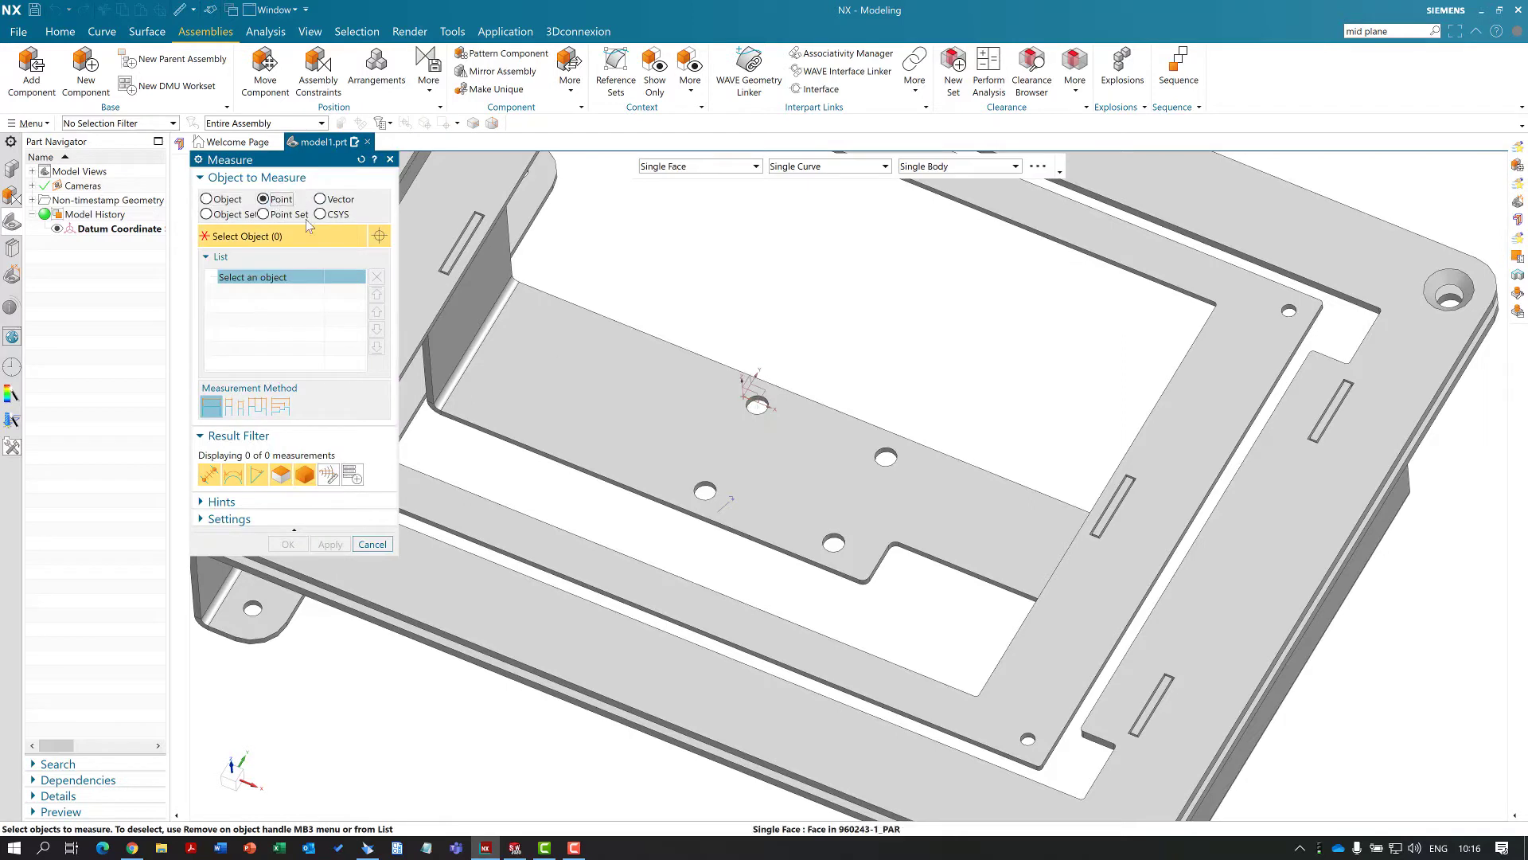
click(701, 492)
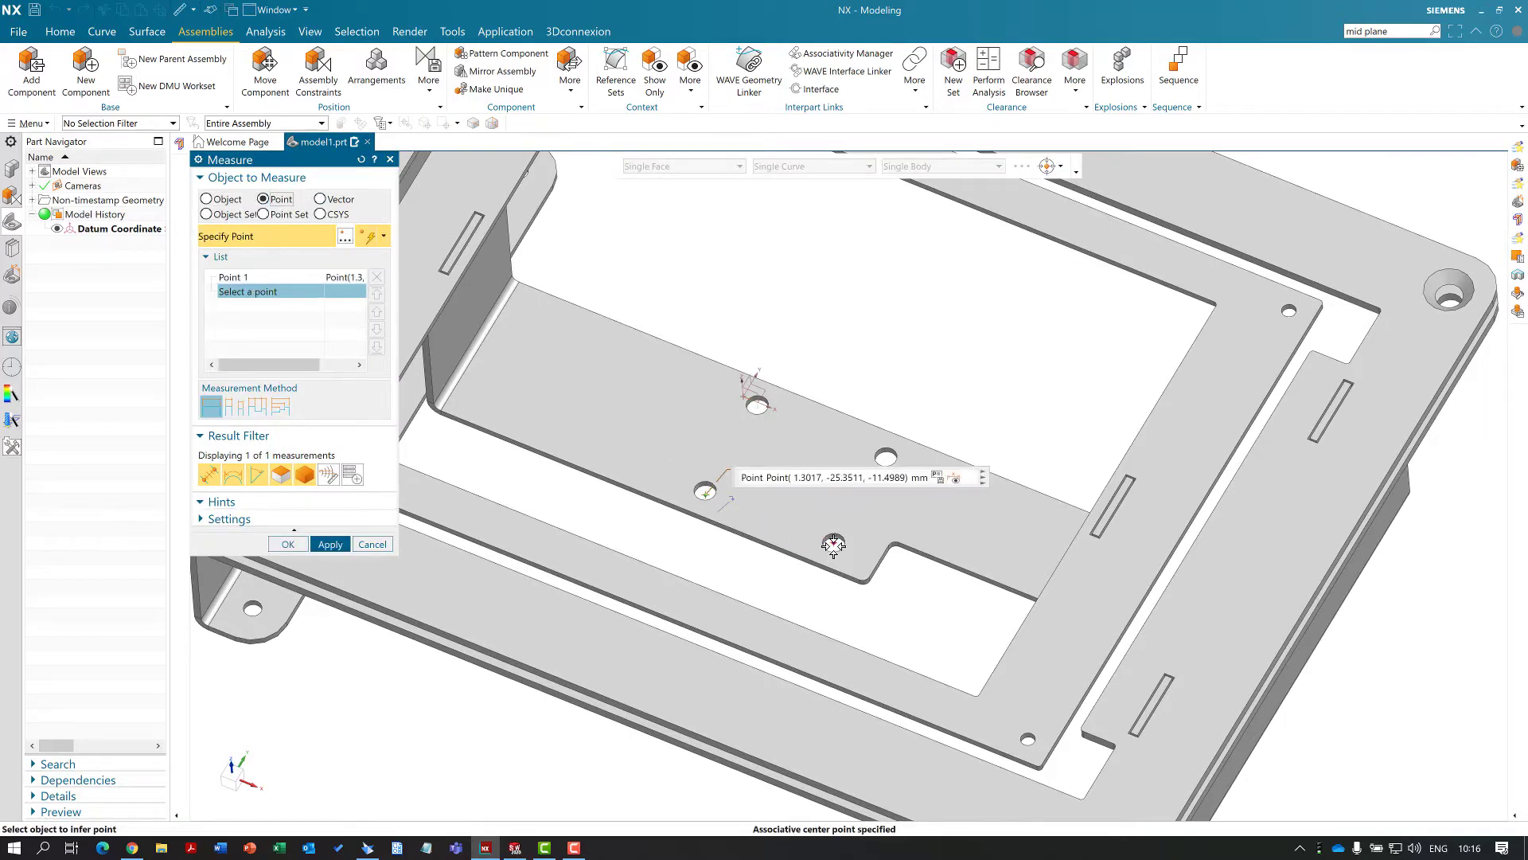
click(833, 544)
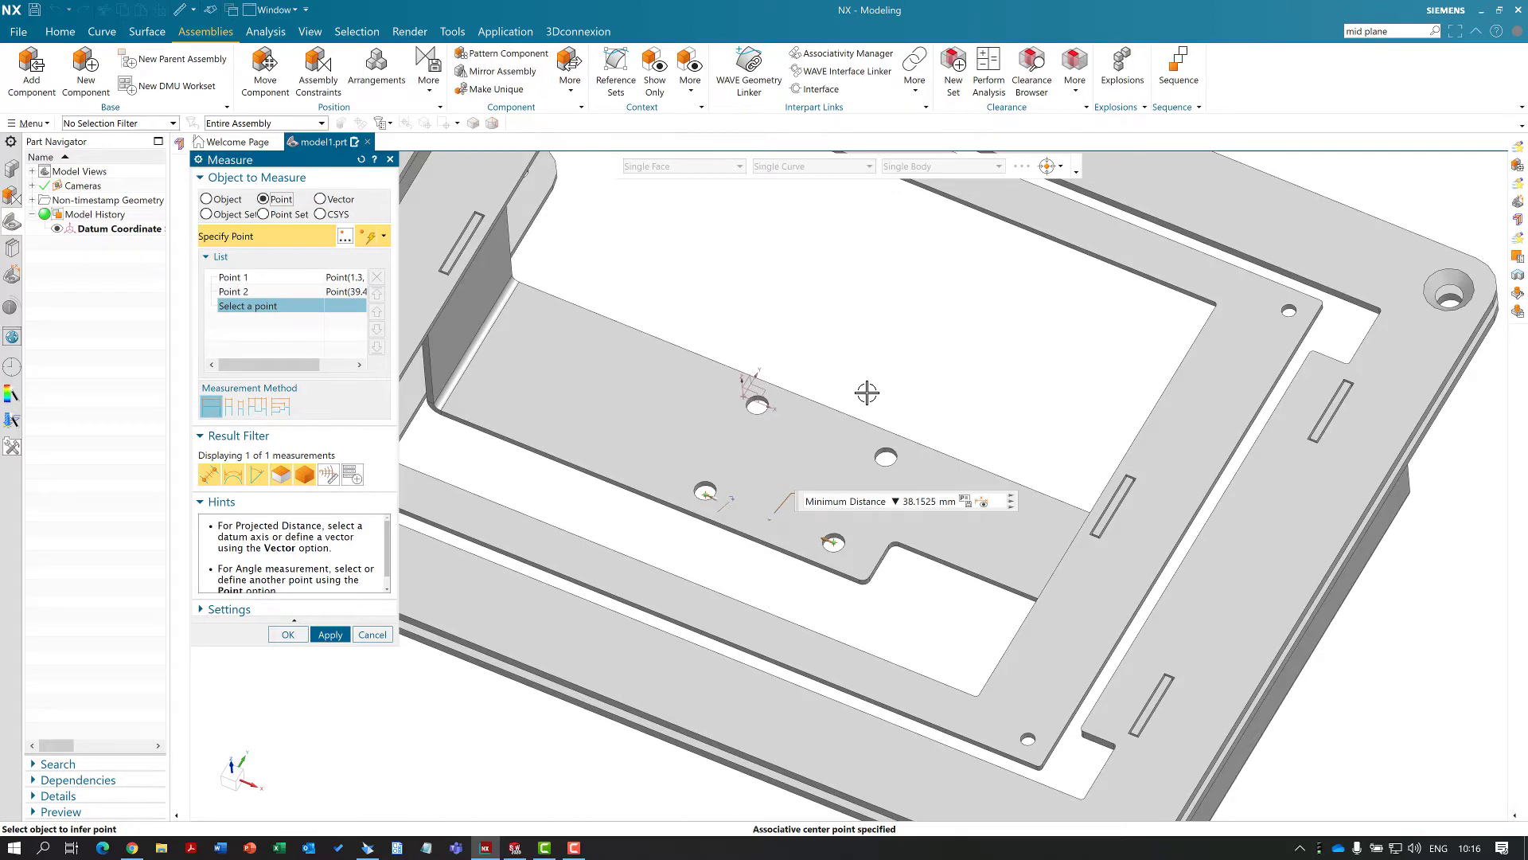
middle_click(826, 321)
scroll(796, 390, down, 3)
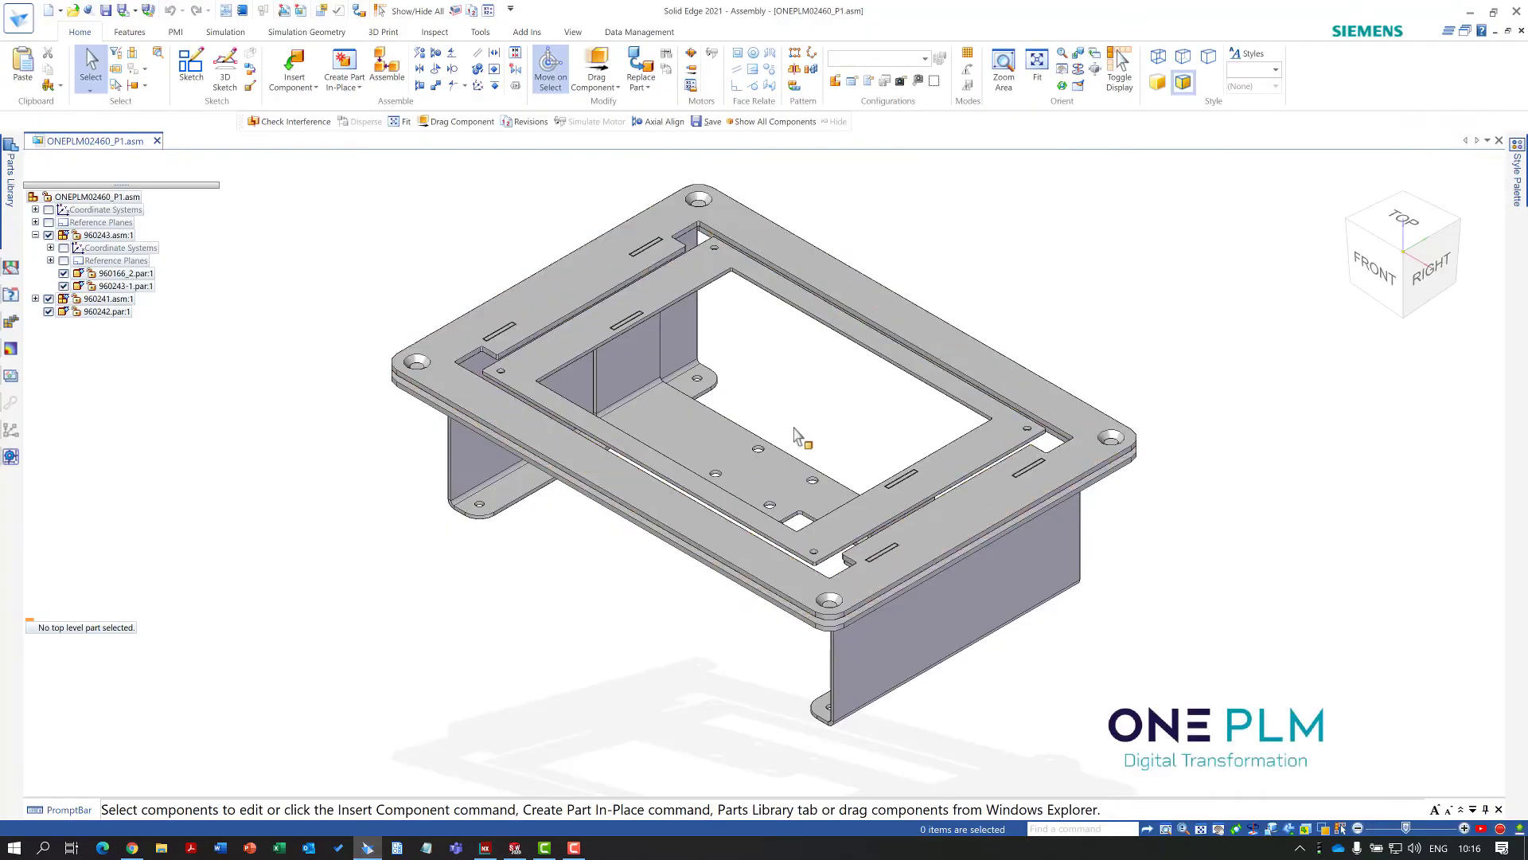
Switch to Solid Edge and open the 960166_2 bracket for in-place editing within the assembly
click(784, 478)
click(781, 476)
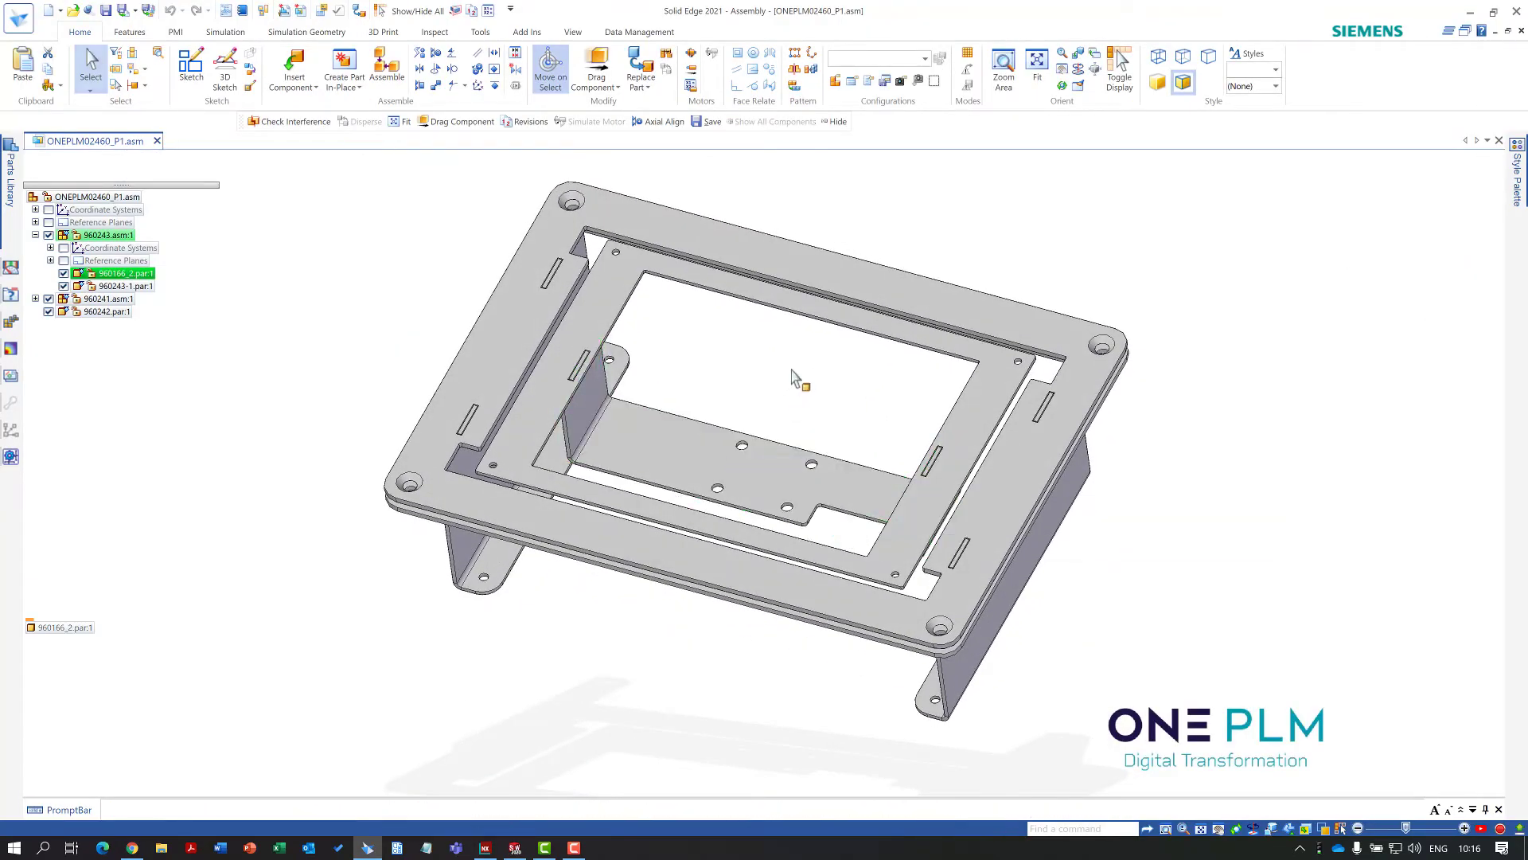
double_click(791, 371)
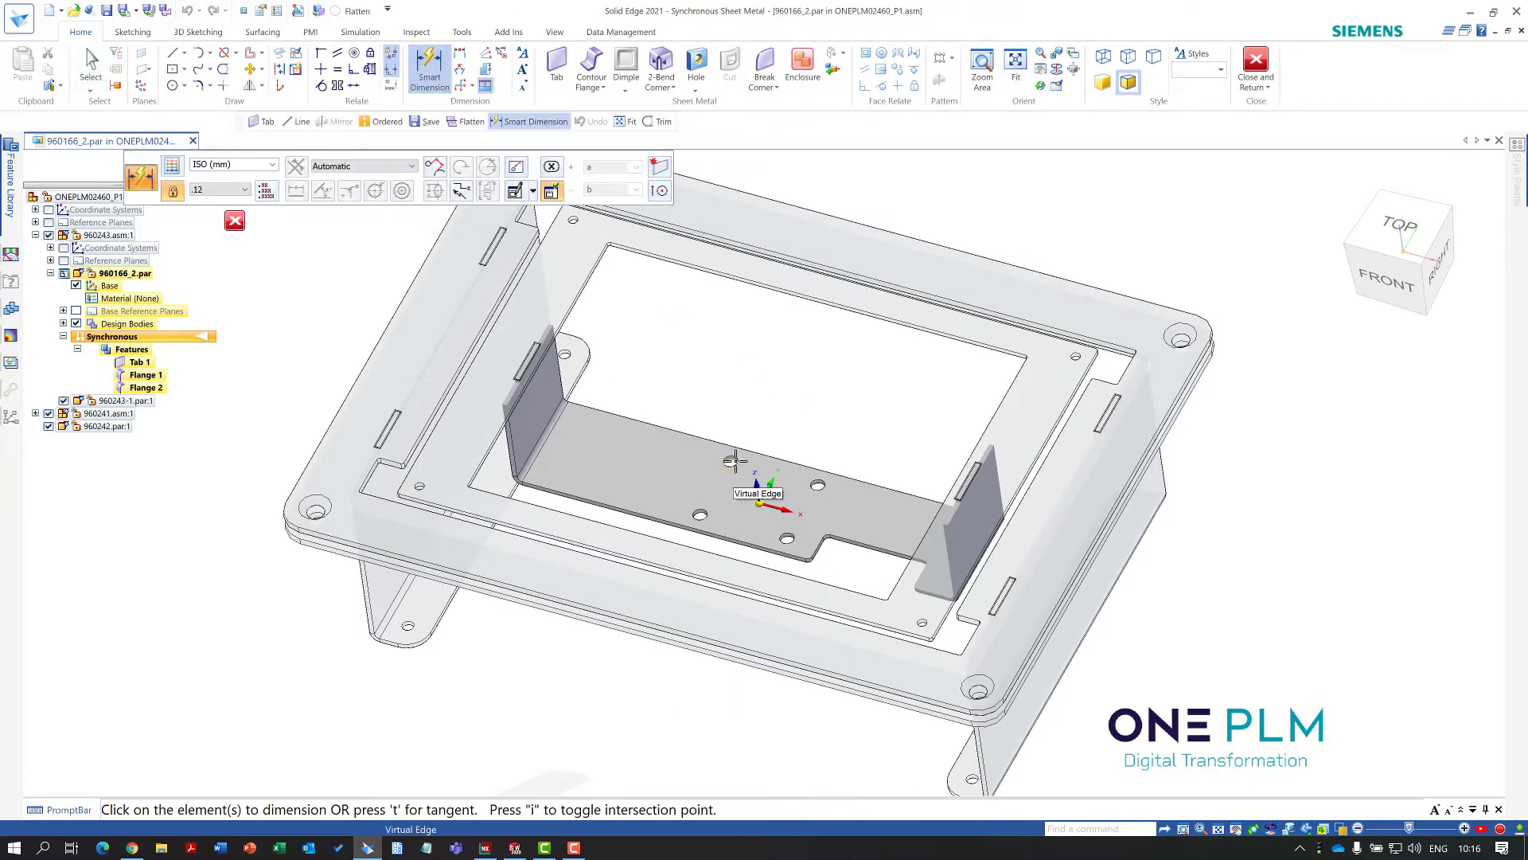
Dimension the spacing of the base plate's holes along its straight long edge as 40 mm, and return to the assembly, saving the change
click(817, 480)
click(810, 417)
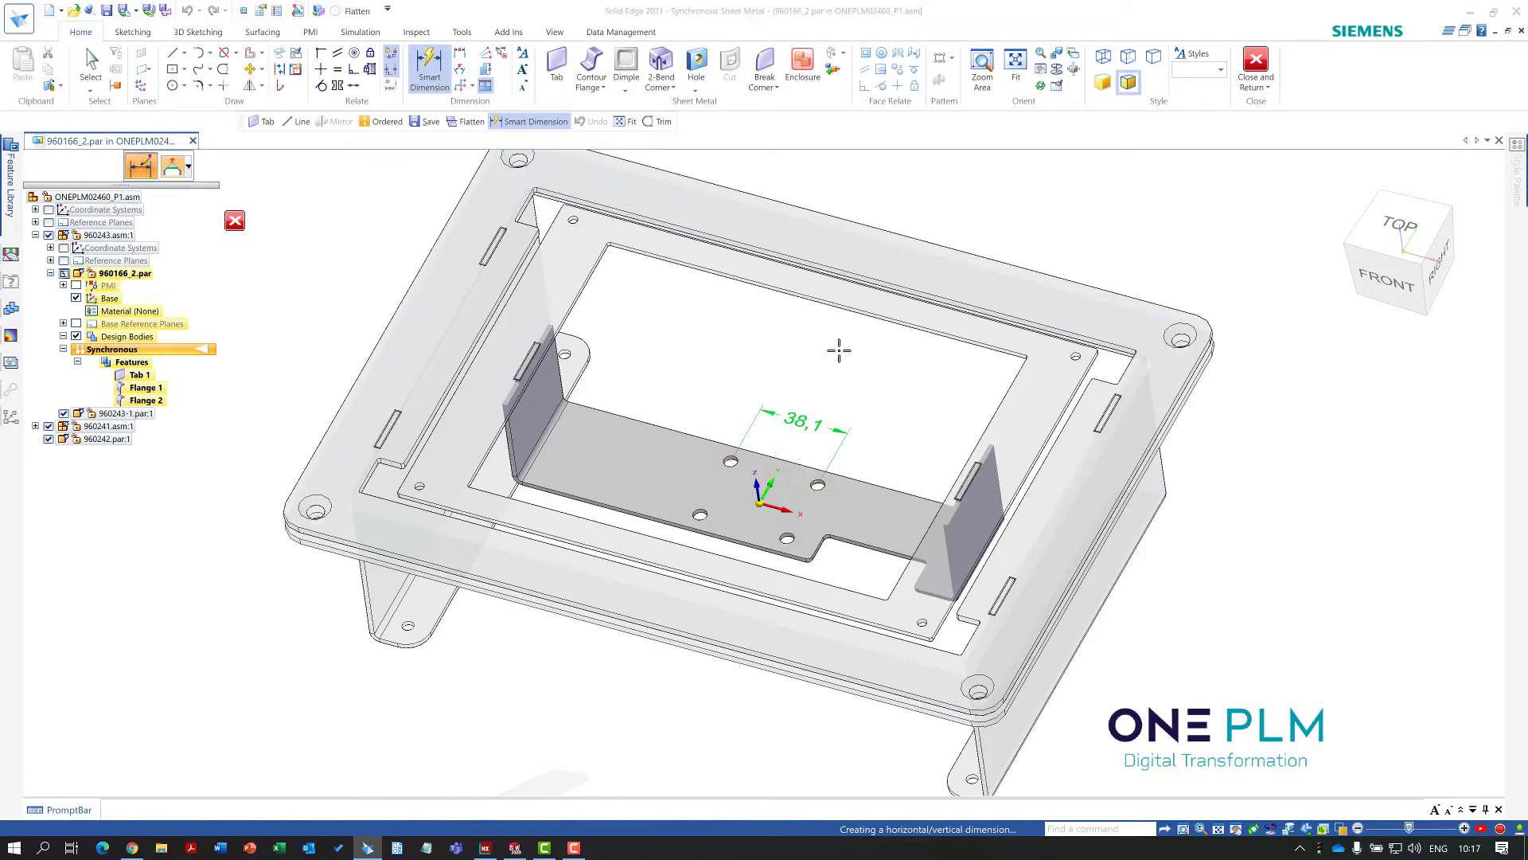
text(40)
key(Return)
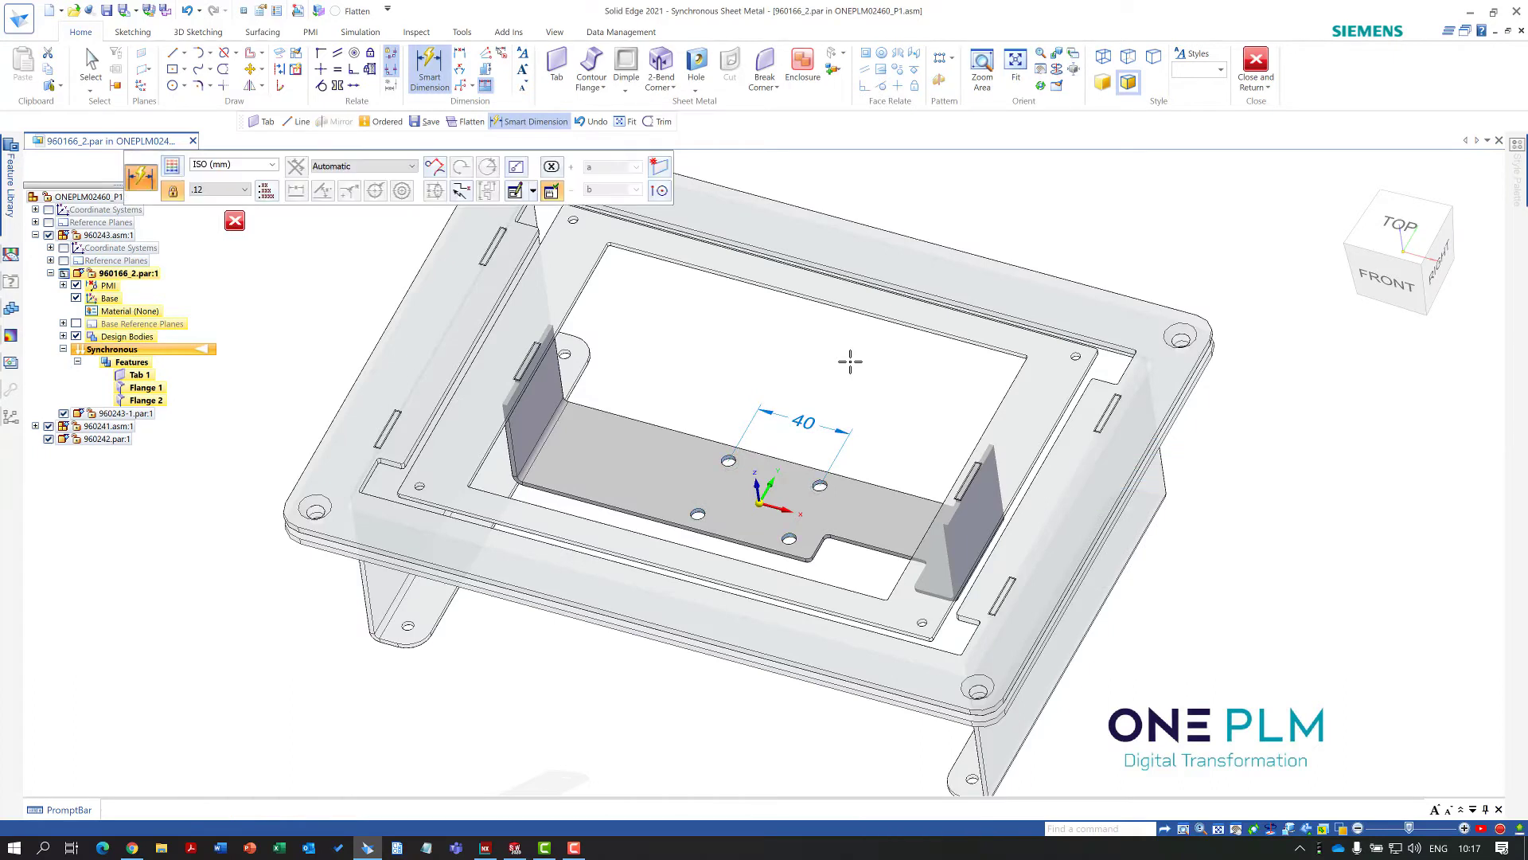
key(Escape)
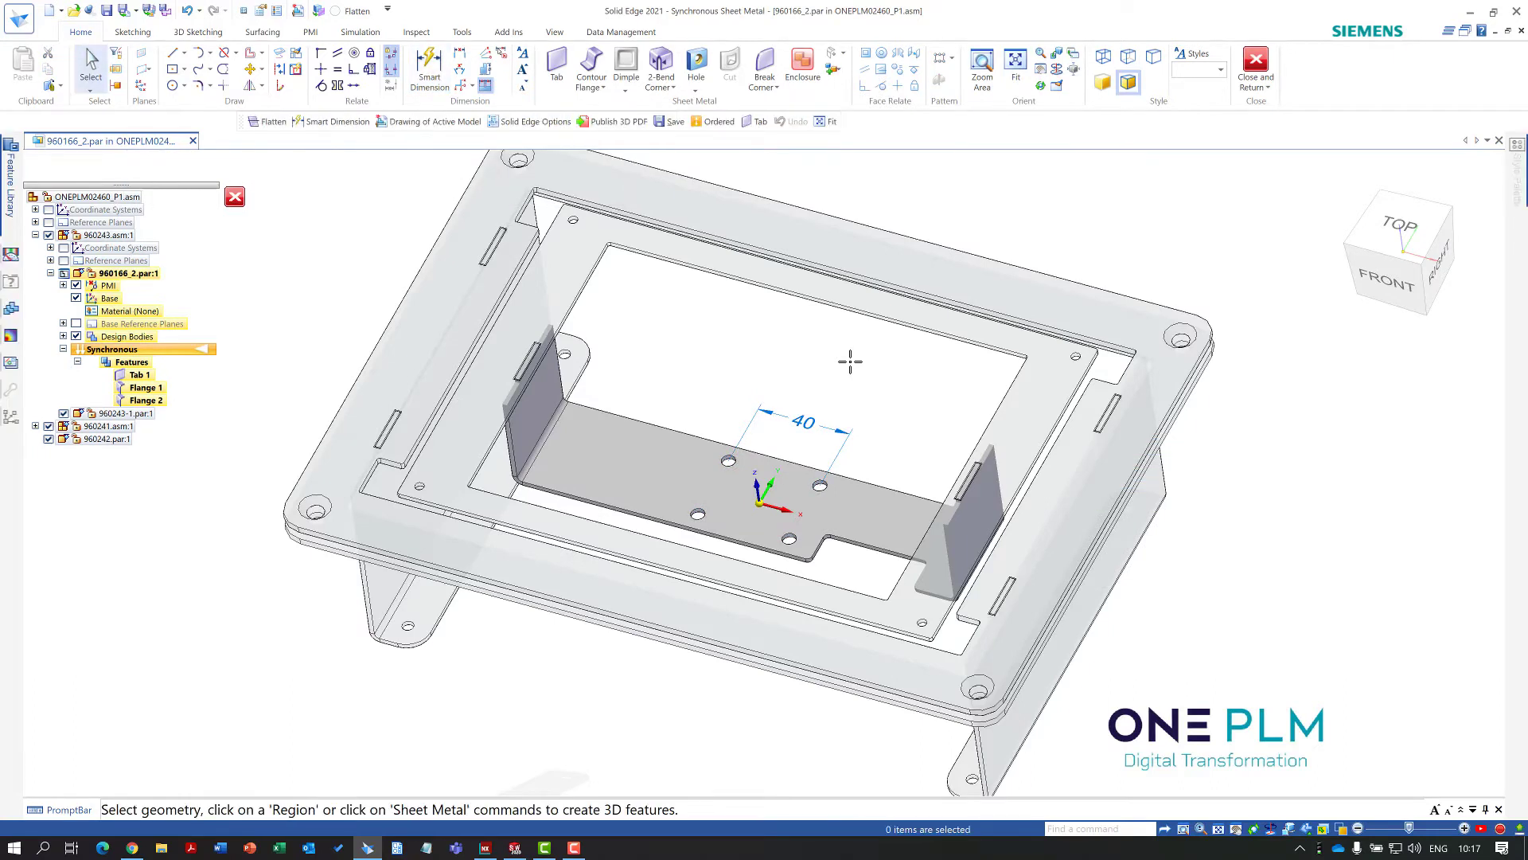
click(1255, 64)
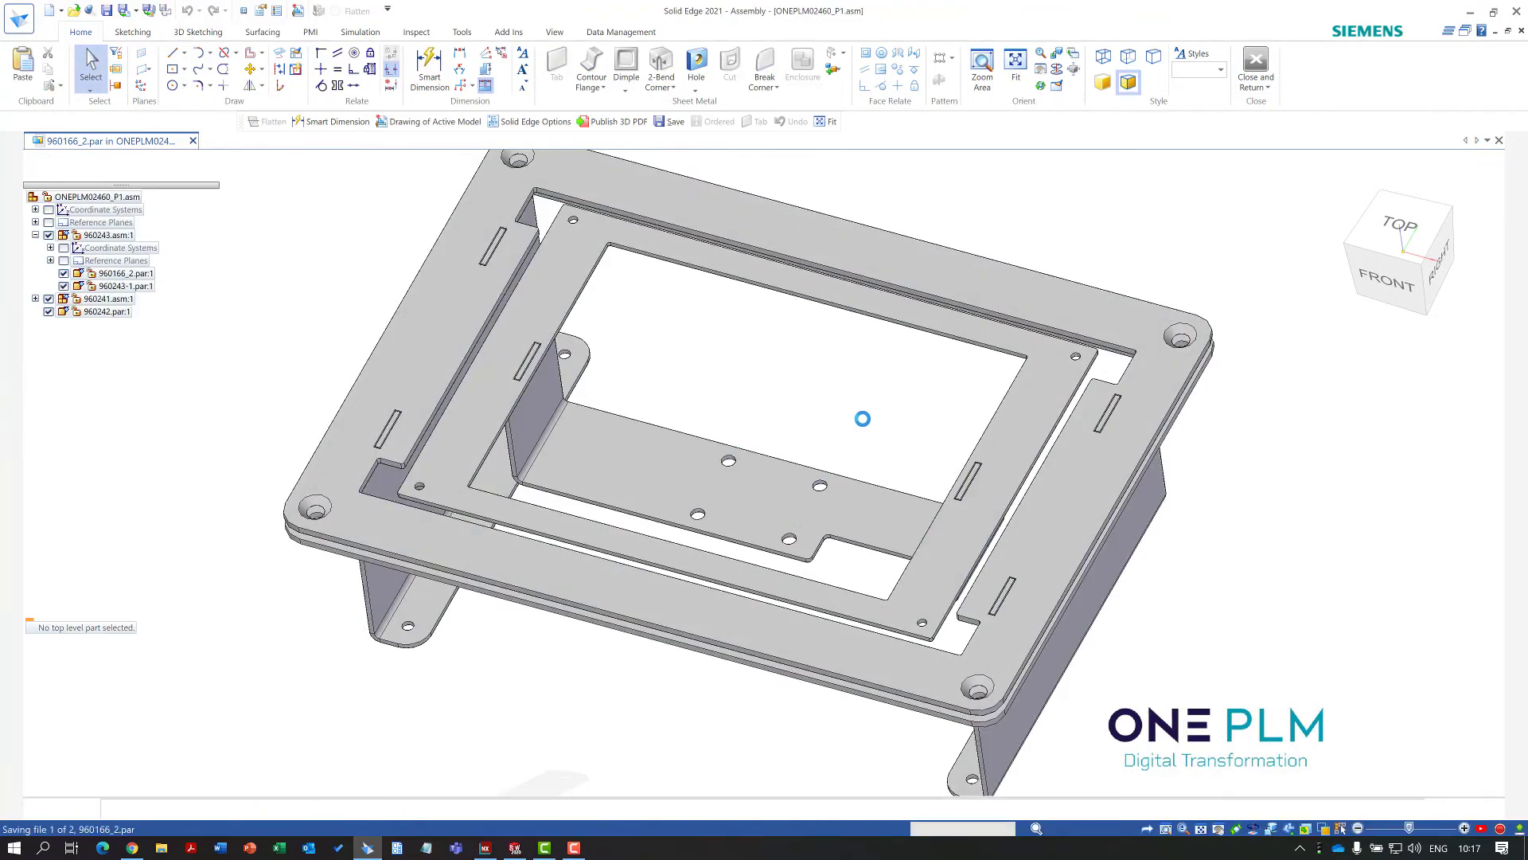
Switch to NX and update the ONEPLM02460_P1_asm component from its Solid Edge file through its interoperability properties
click(487, 852)
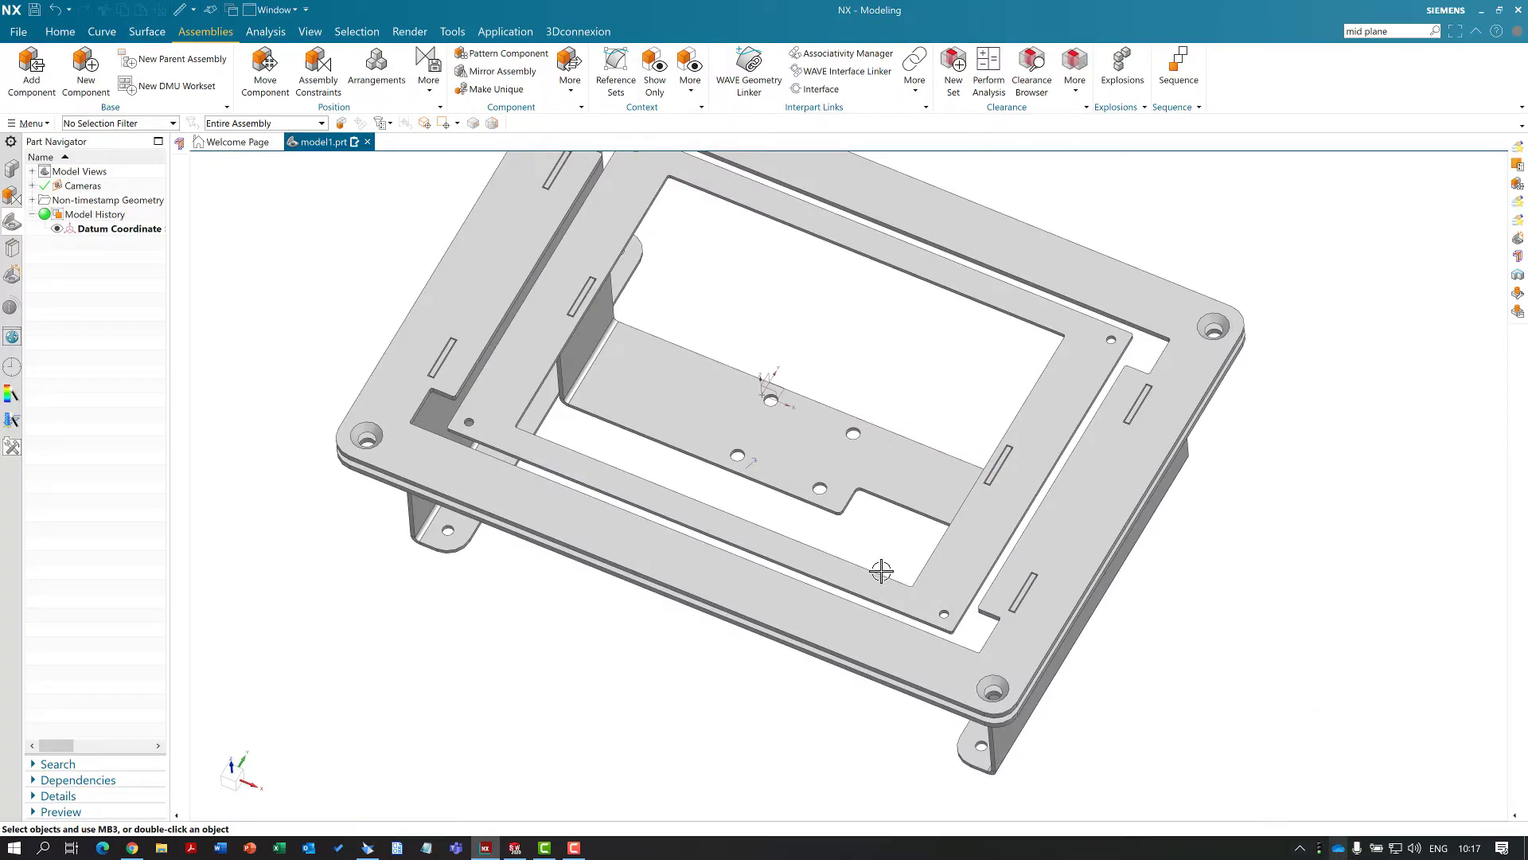
scroll(781, 382, down, 2)
scroll(826, 199, up, 2)
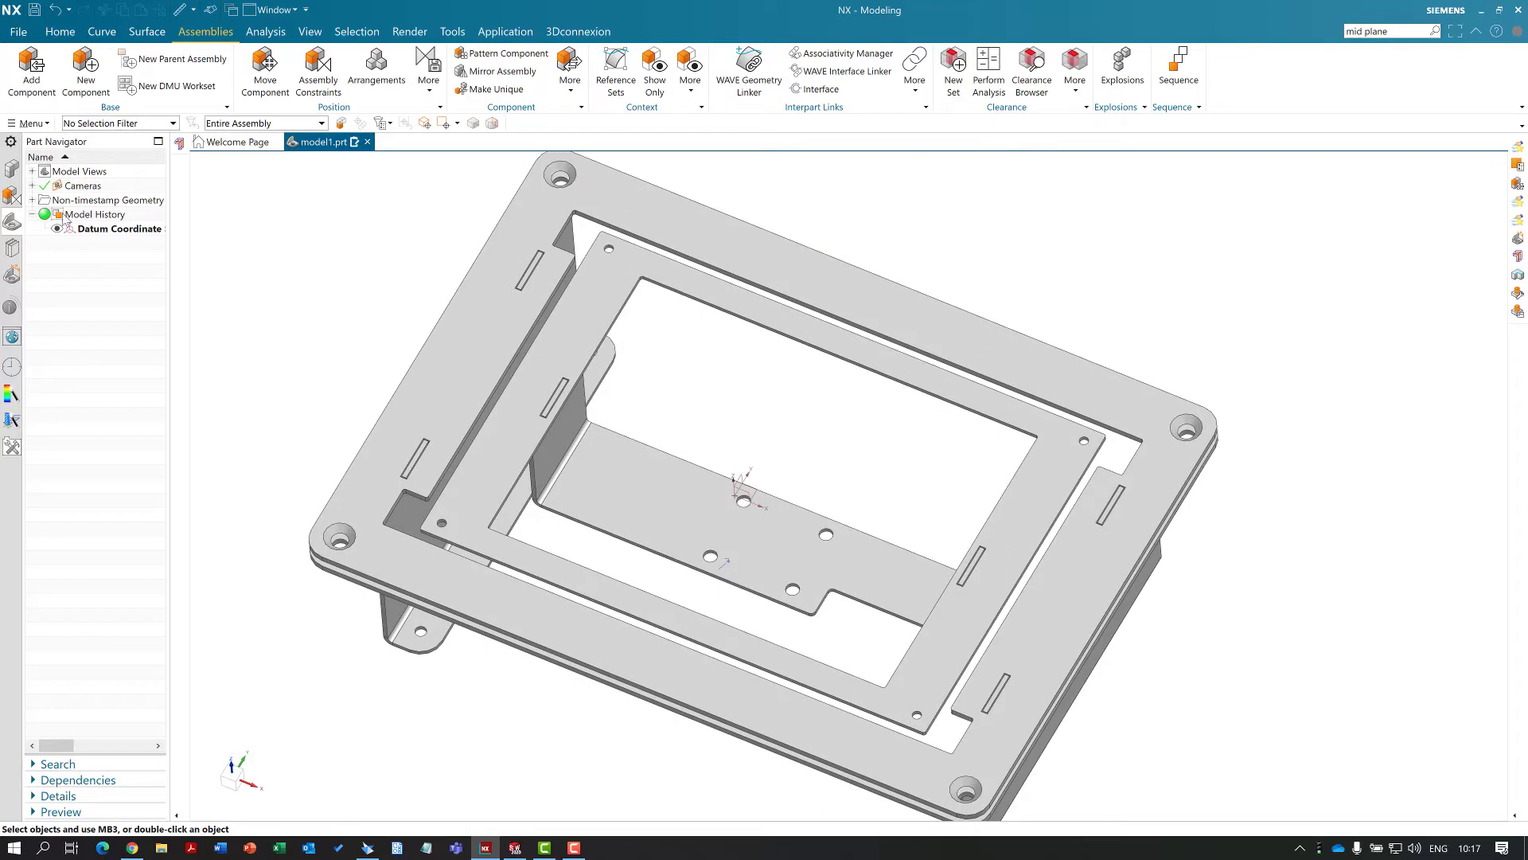
click(12, 195)
click(12, 168)
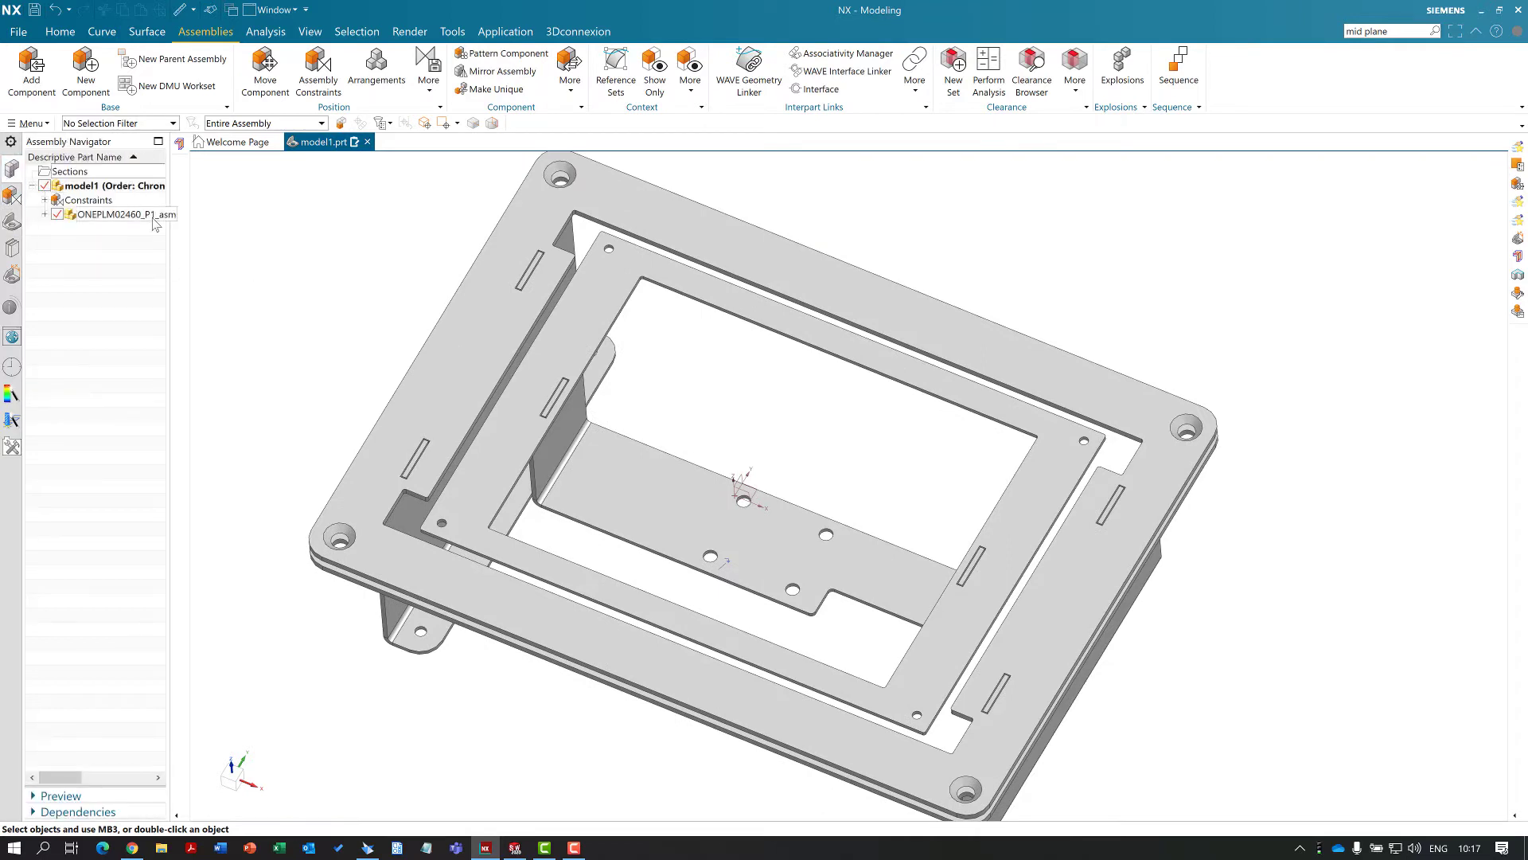
click(110, 219)
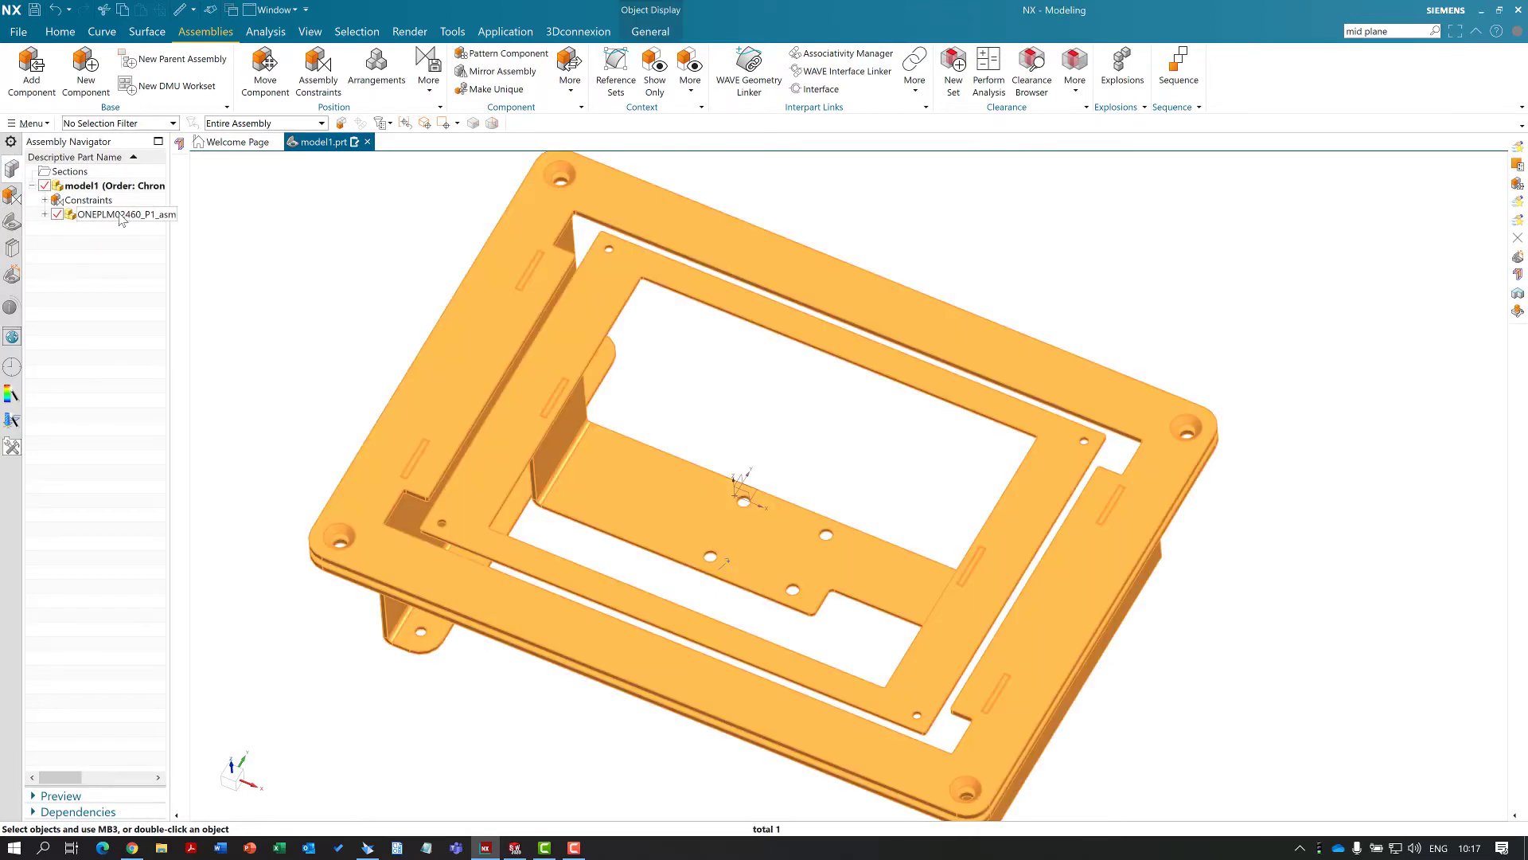
right_click(120, 219)
click(199, 571)
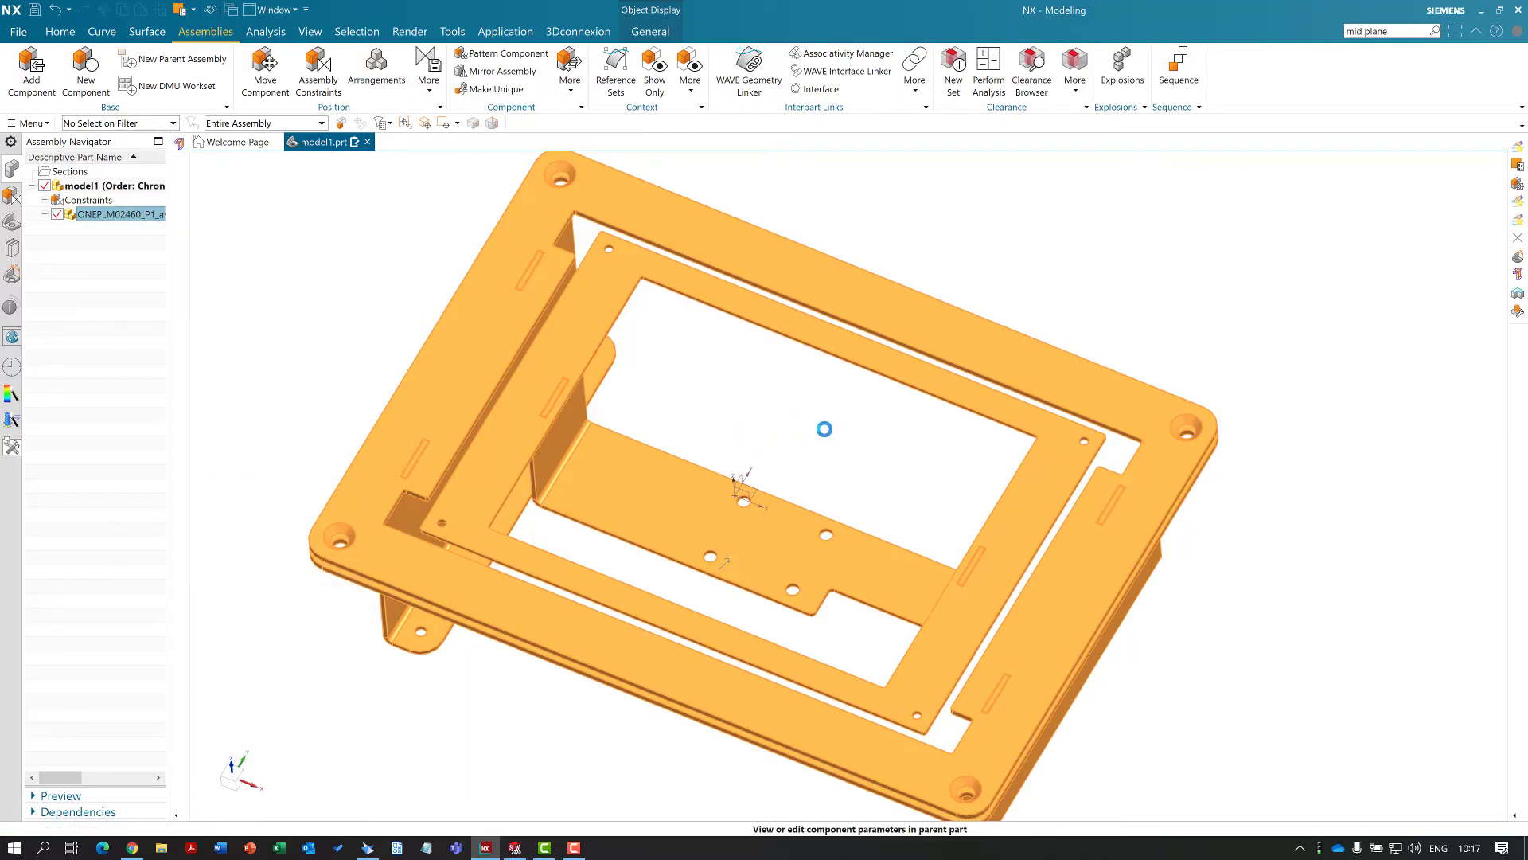
click(557, 749)
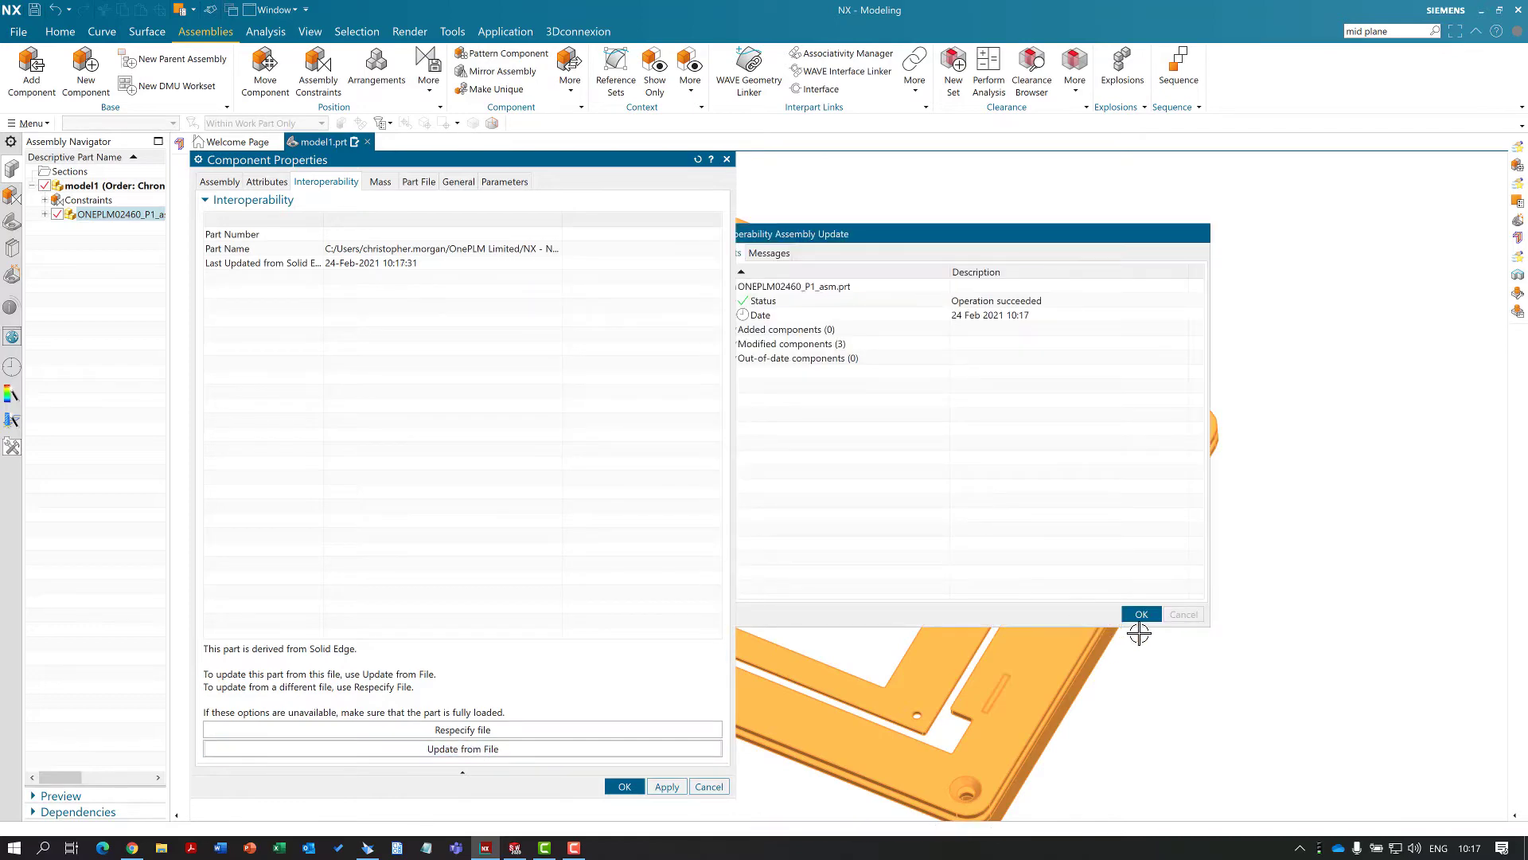
click(1141, 614)
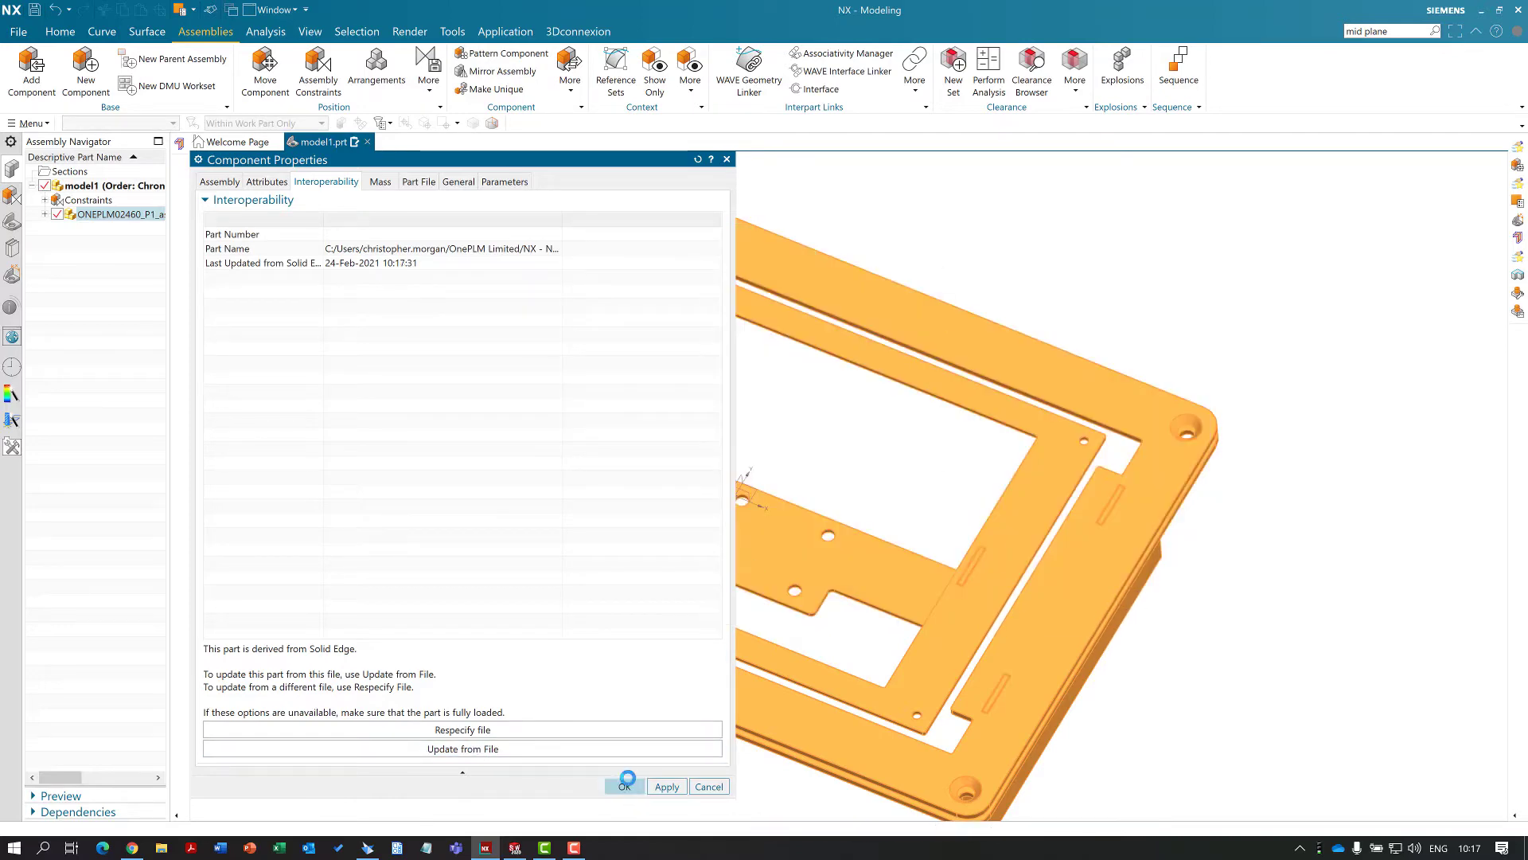
click(624, 787)
Measure the centre-to-centre distance between the two holes along the long straight edge of the bracket's base plate
middle_drag(840, 461, 829, 462)
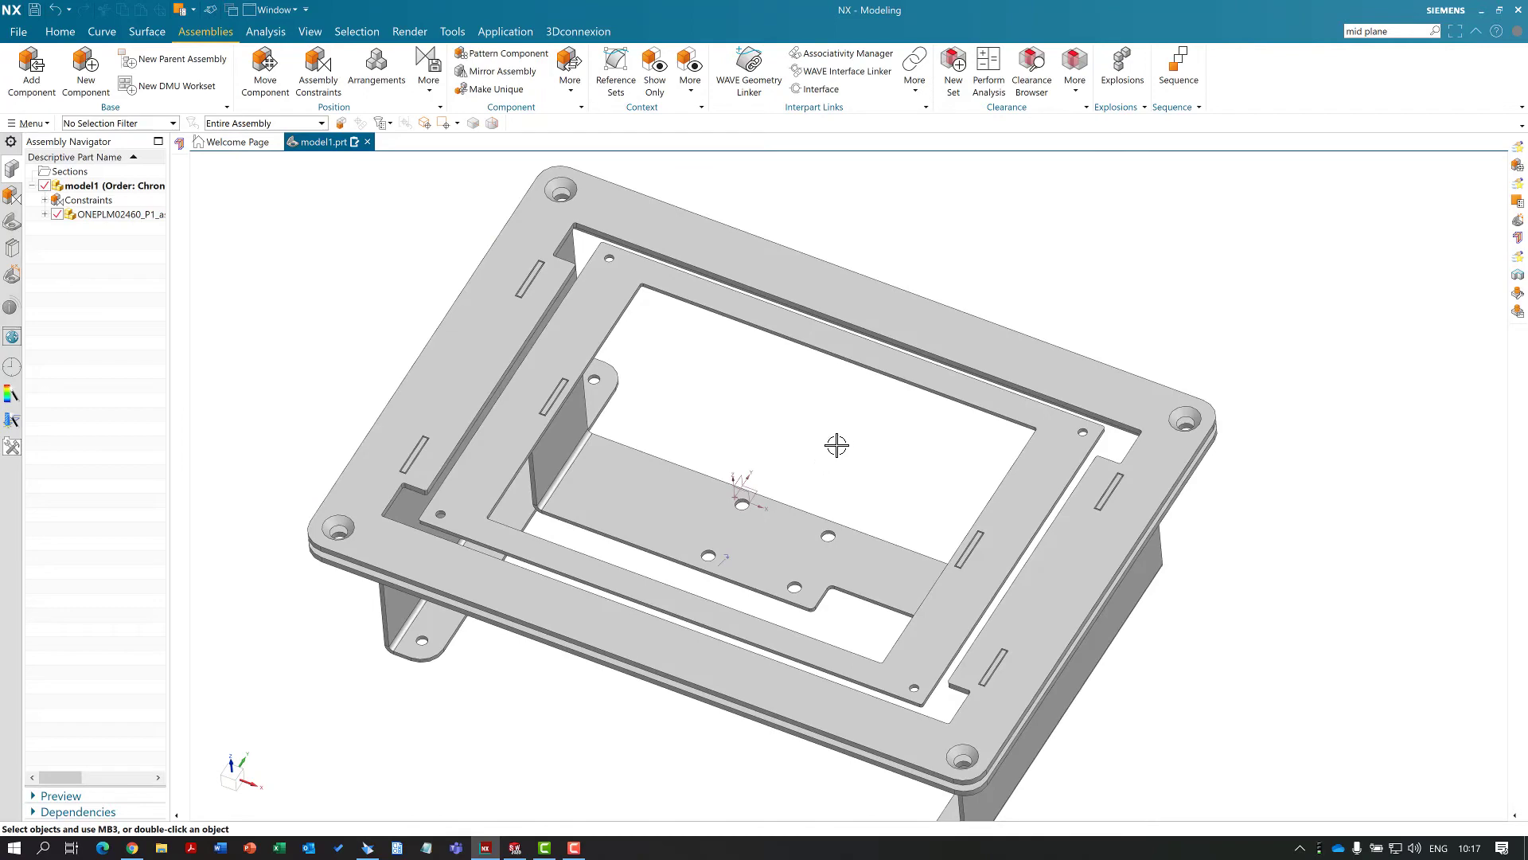
text(measure)
key(Return)
scroll(740, 503, up, 5)
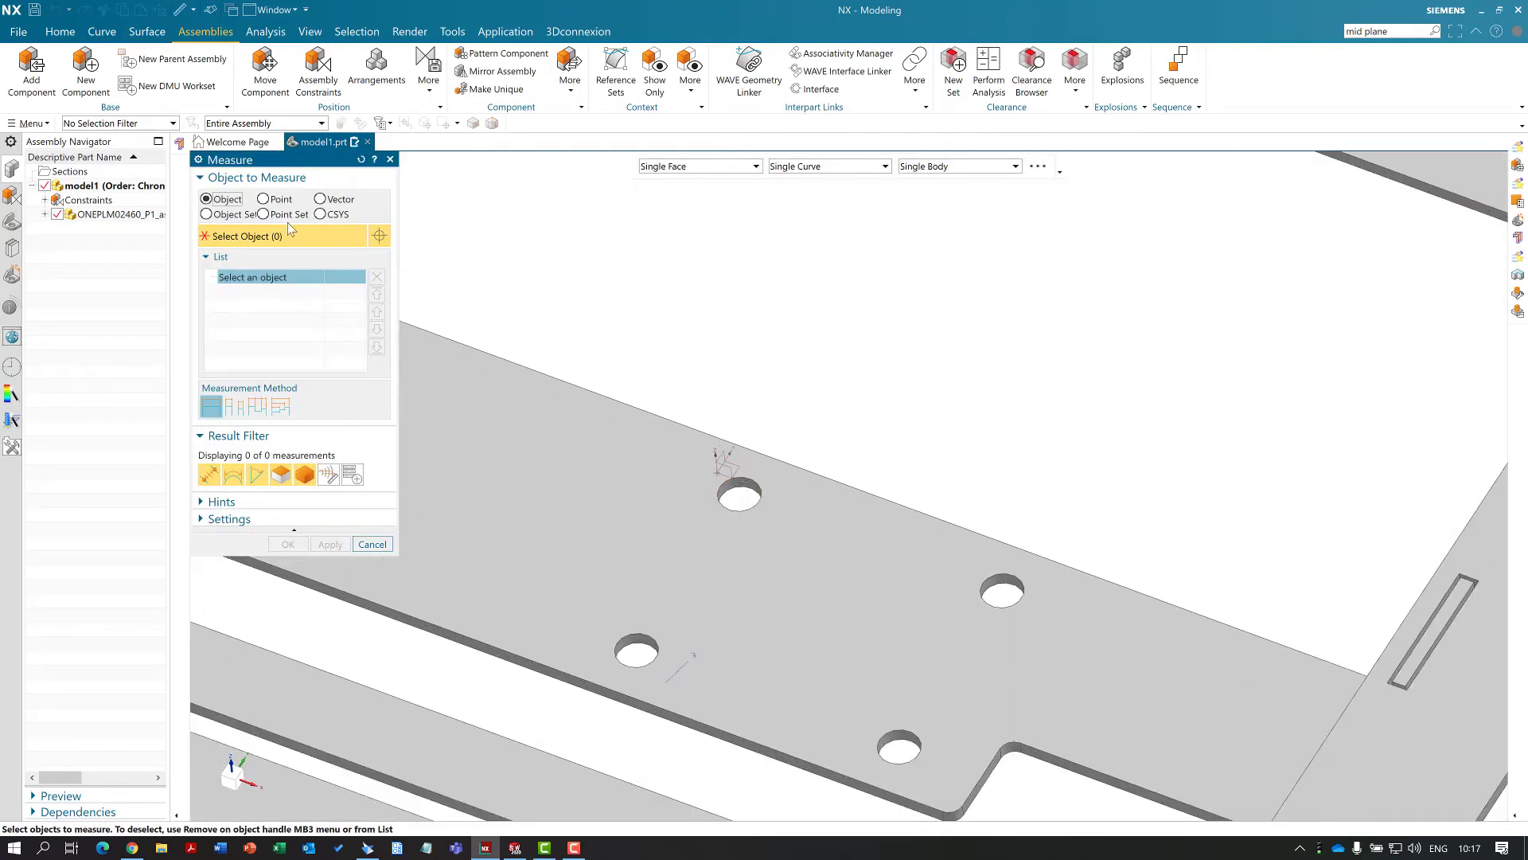
click(278, 206)
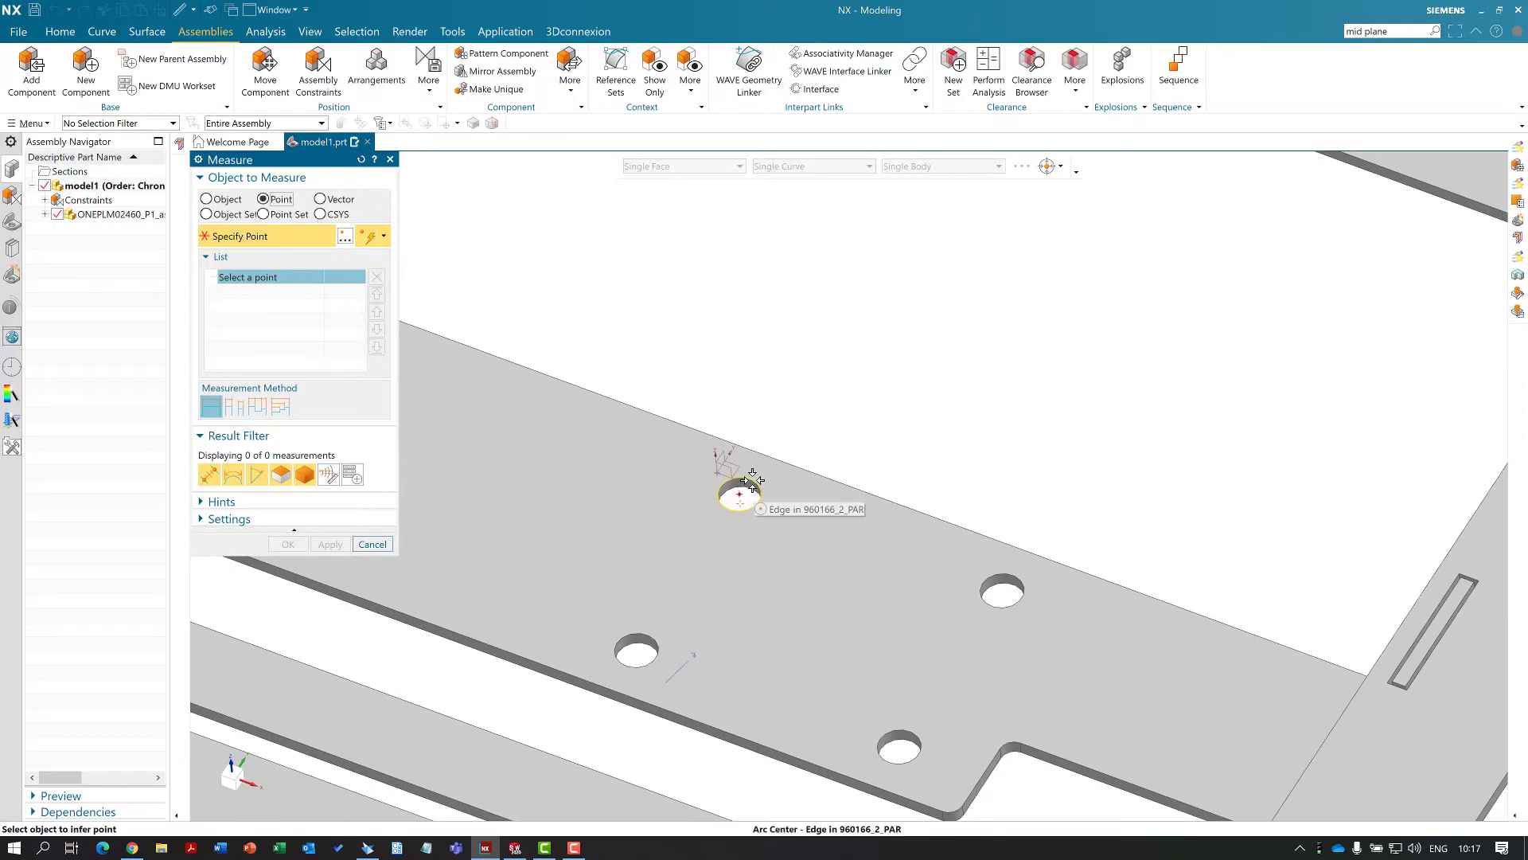
click(753, 480)
click(1001, 588)
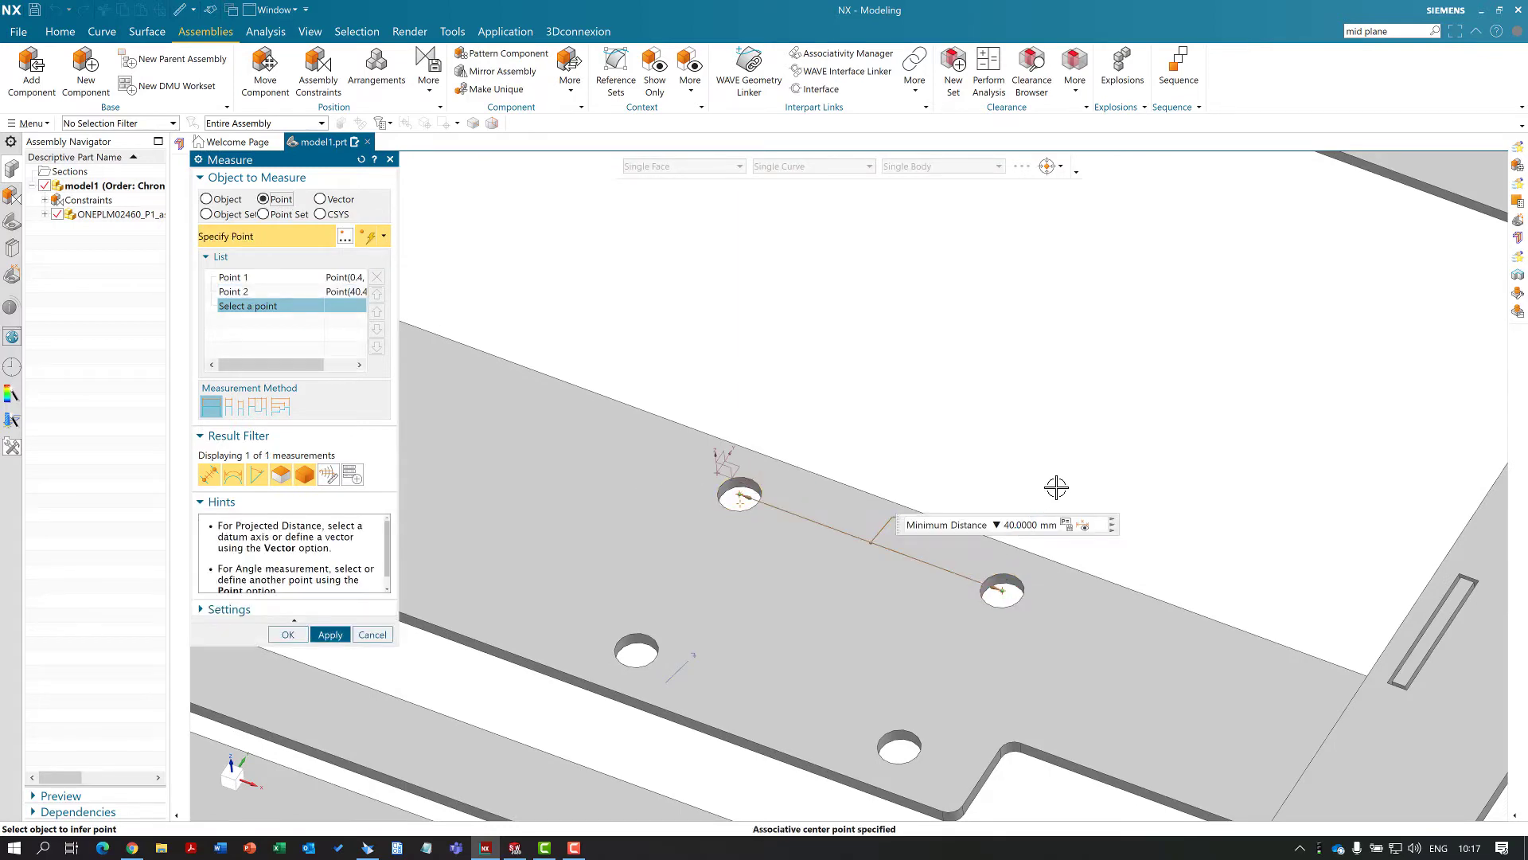
scroll(989, 474, down, 5)
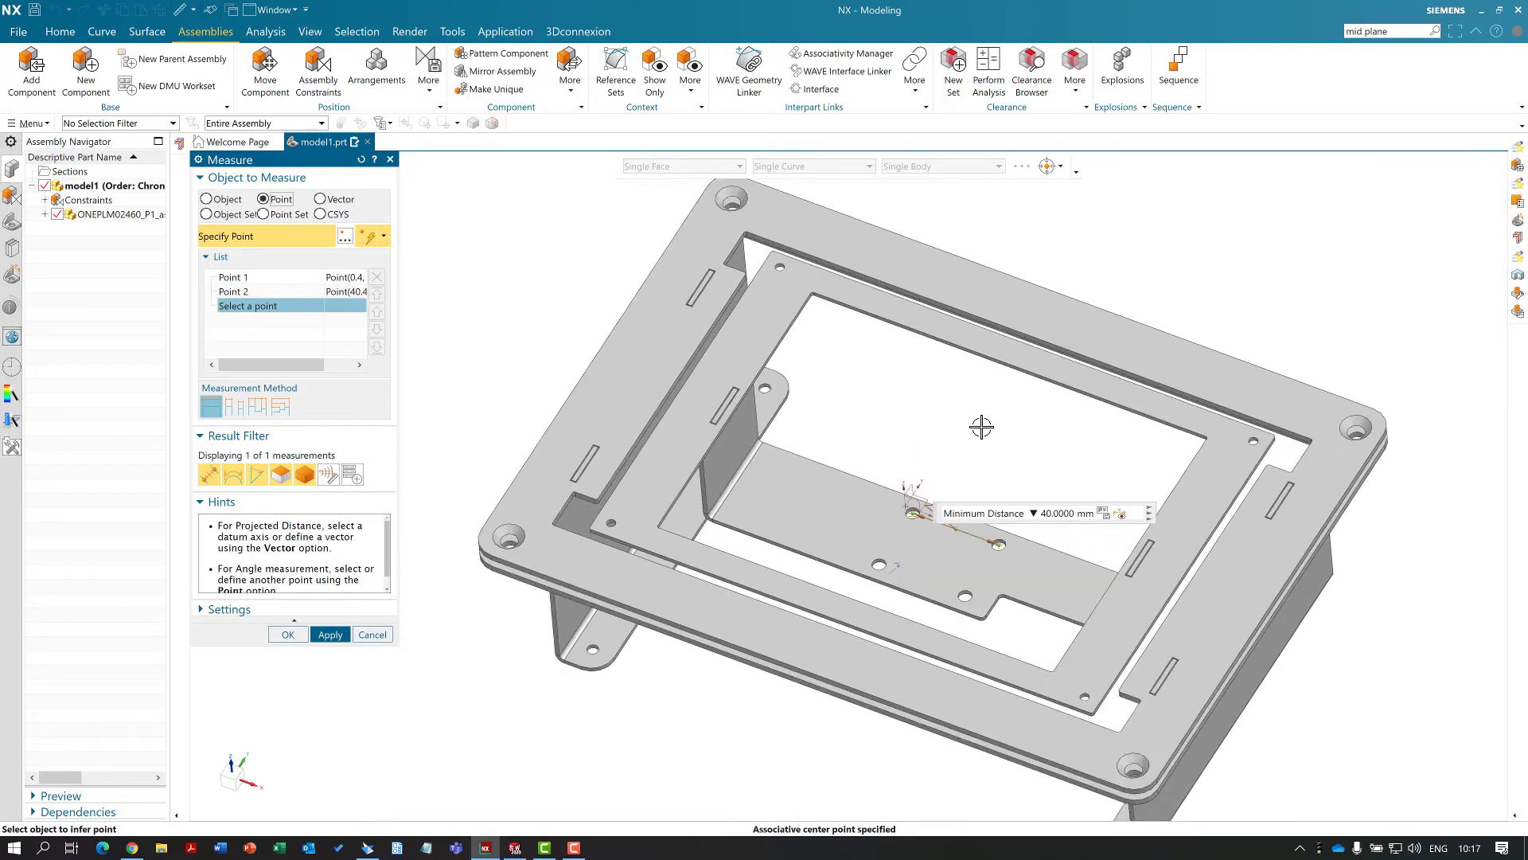
middle_click(981, 427)
scroll(966, 467, down, 5)
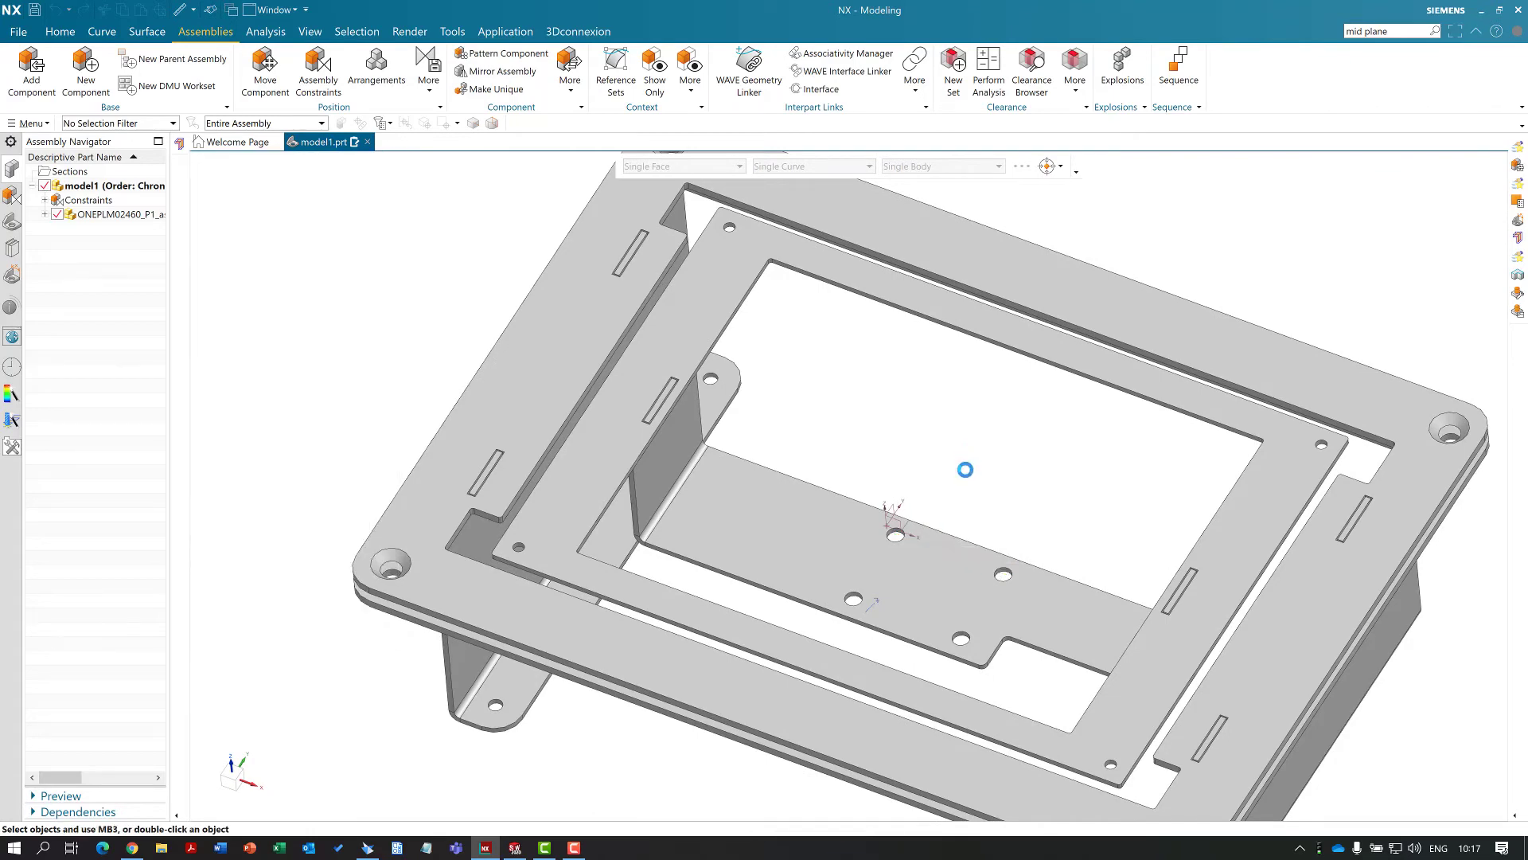
Open the 960241-2_par leg bracket from the assembly in its own window
middle_drag(963, 457, 968, 430)
scroll(1018, 458, down, 2)
scroll(1018, 459, up, 4)
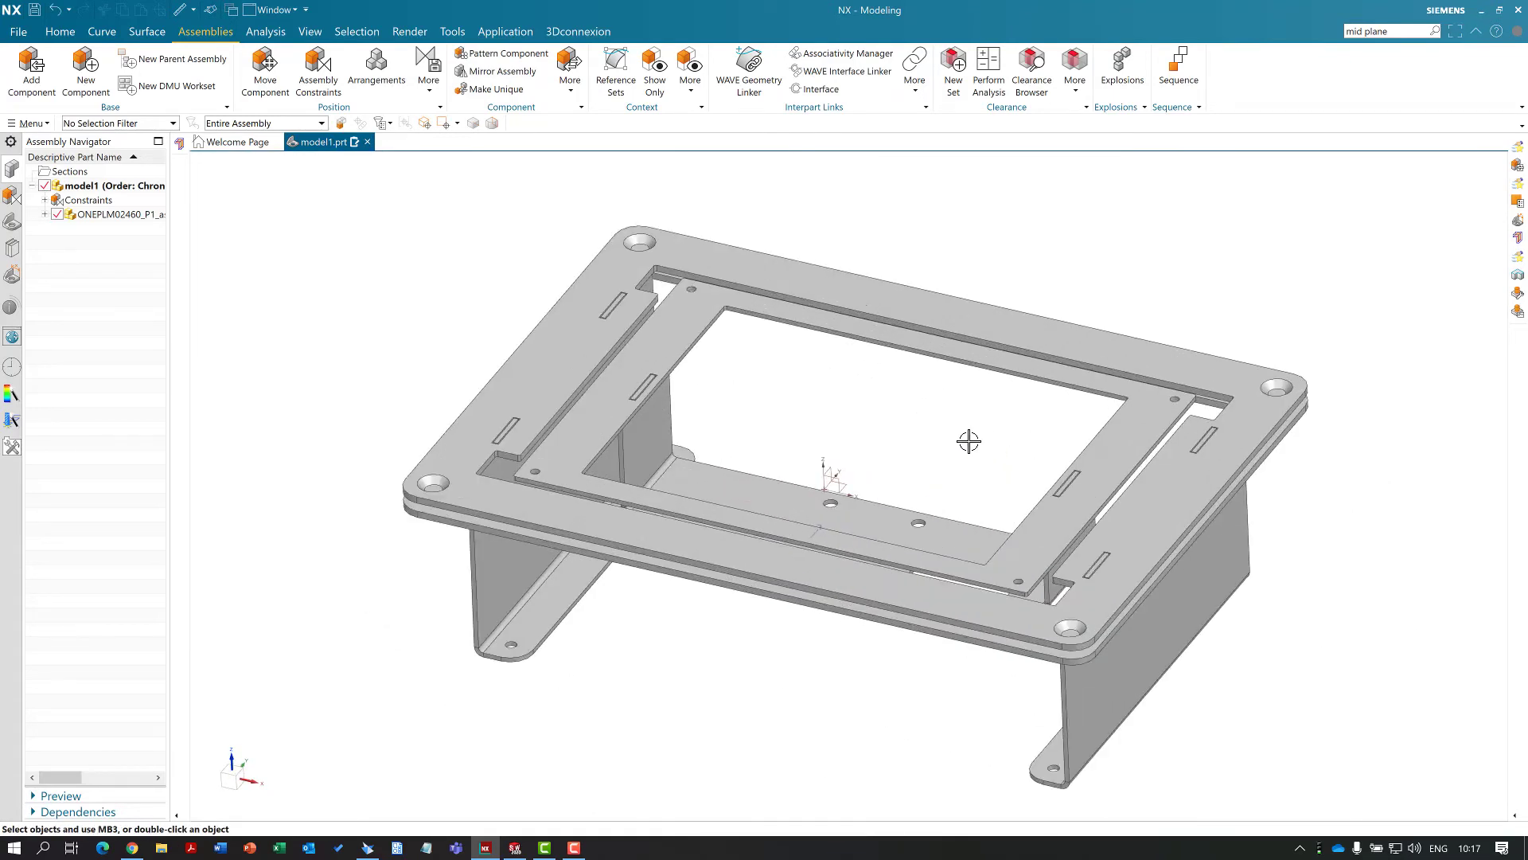
middle_drag(872, 379, 826, 401)
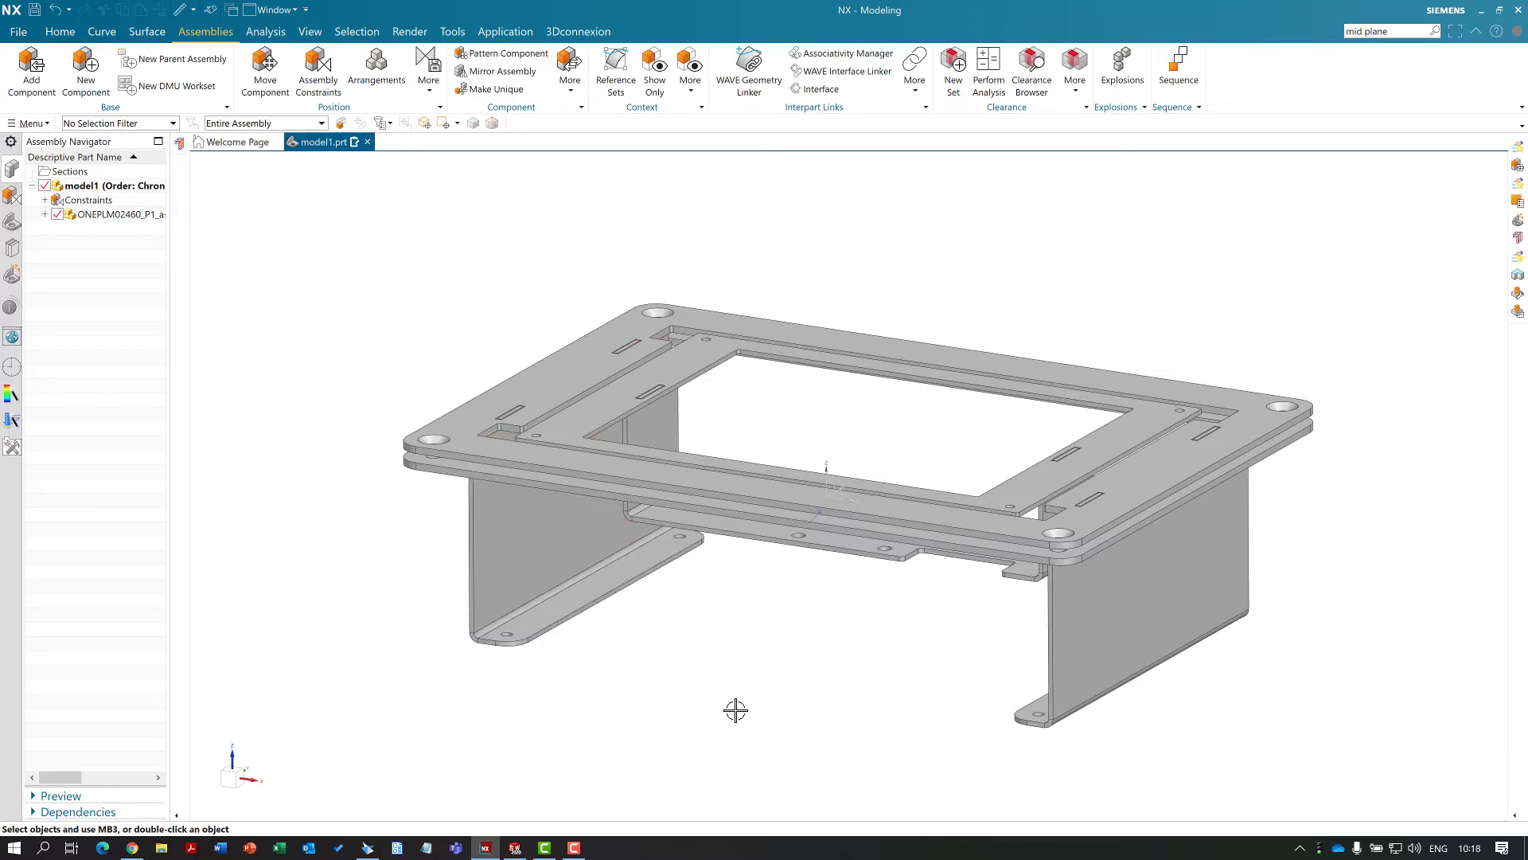
click(553, 533)
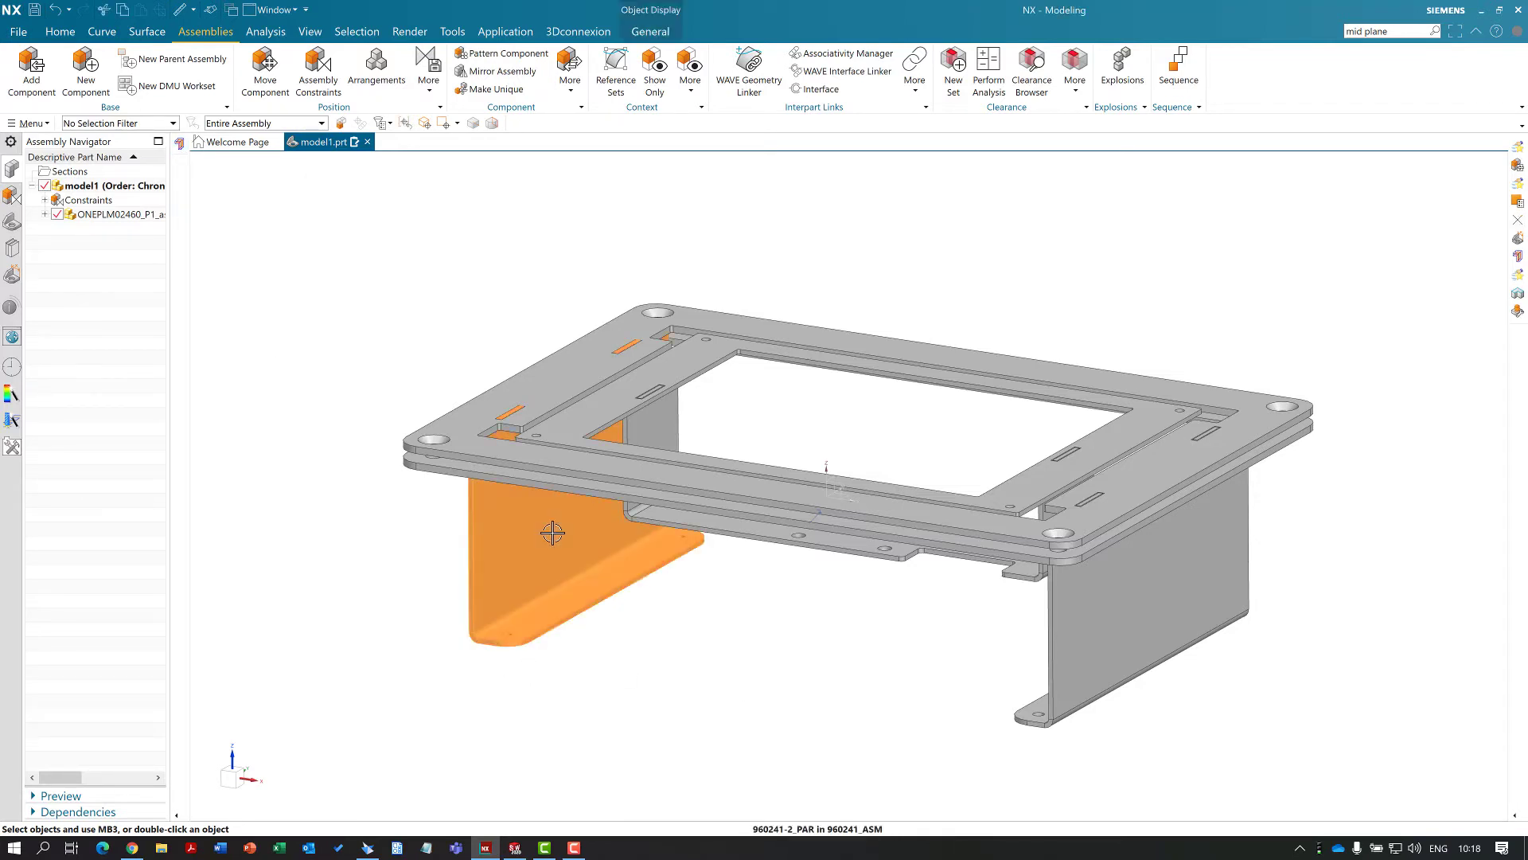
click(657, 515)
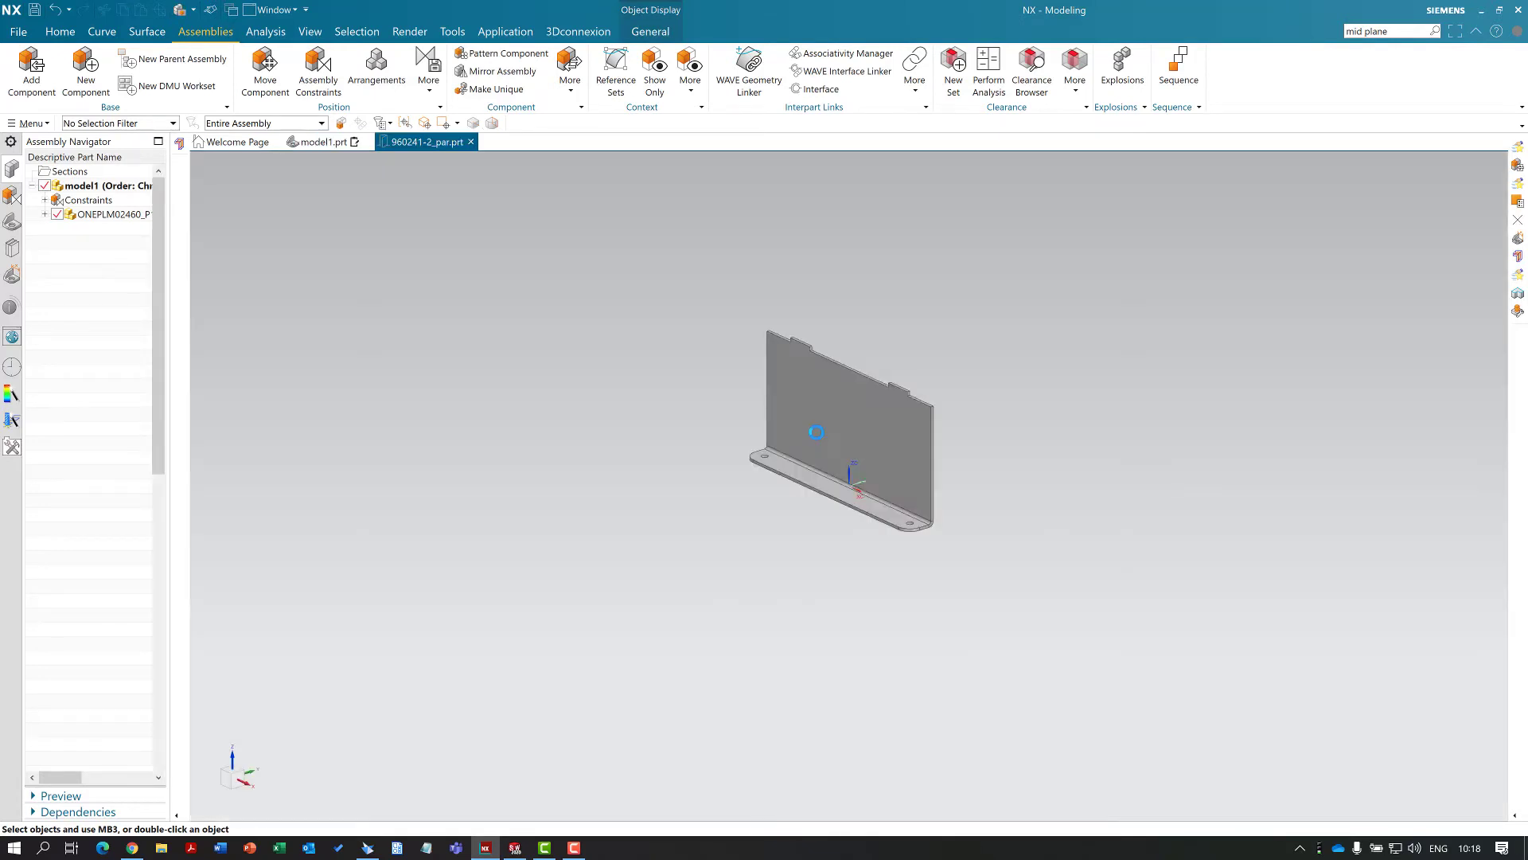
scroll(874, 514, up, 4)
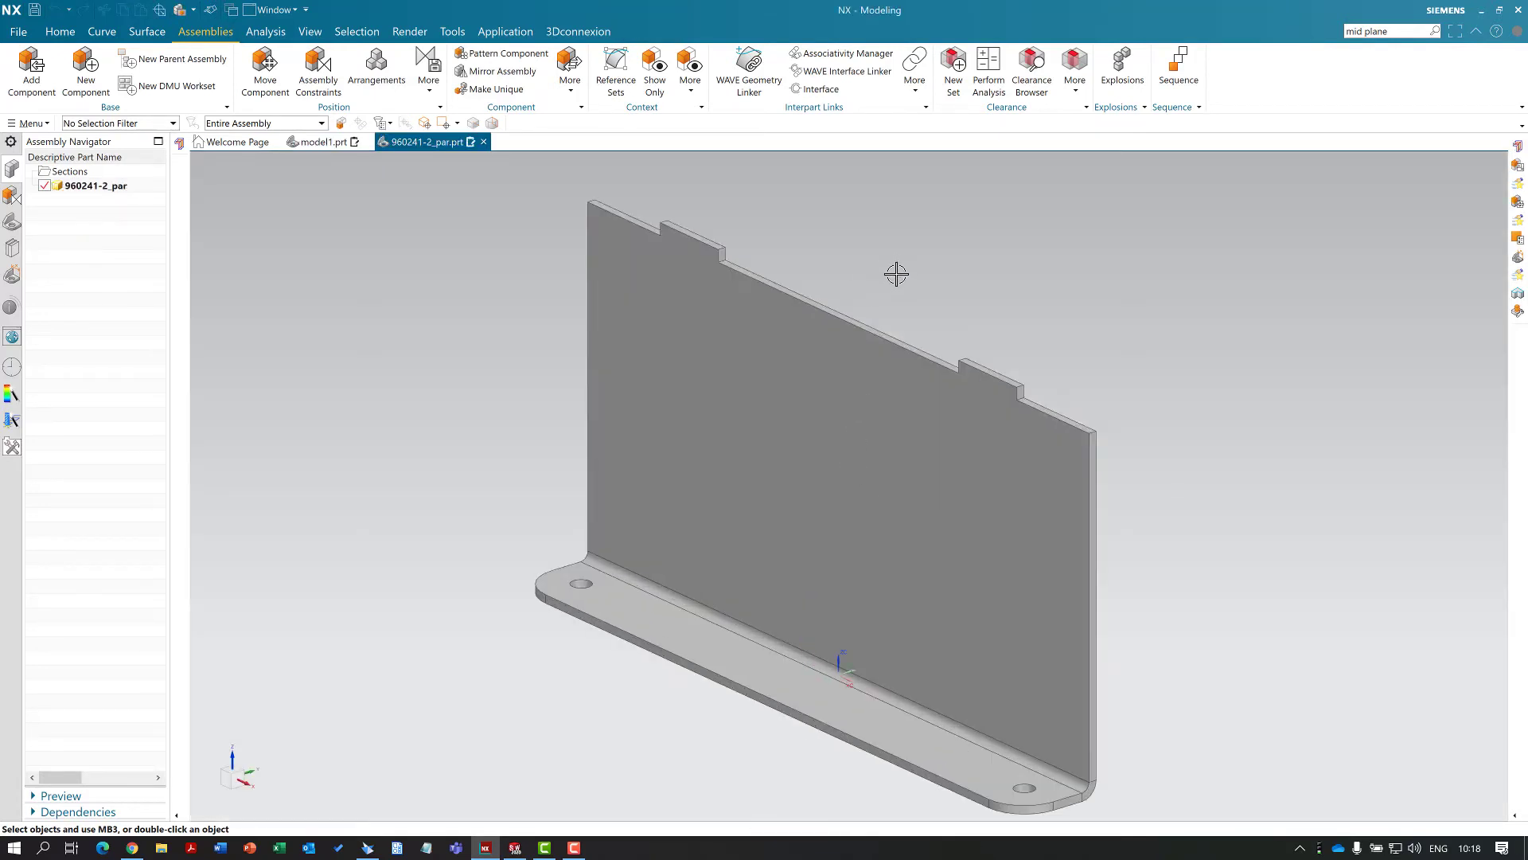
scroll(896, 273, down, 3)
Create a midsurface by face pairs on the leg bracket's solid body, using automatically created face pairs with the Progressive strategy
click(179, 145)
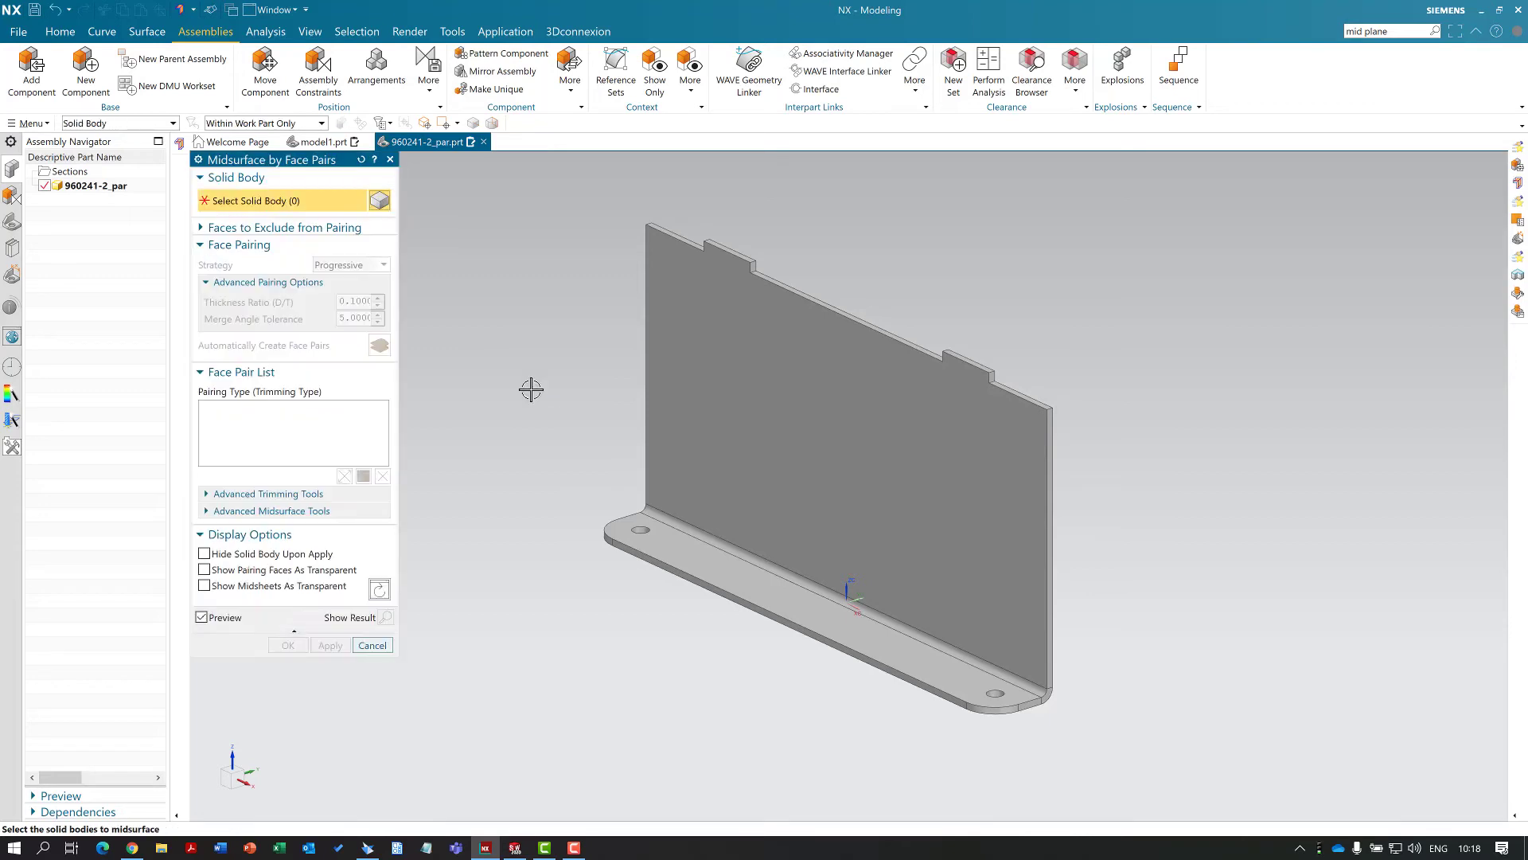
click(760, 381)
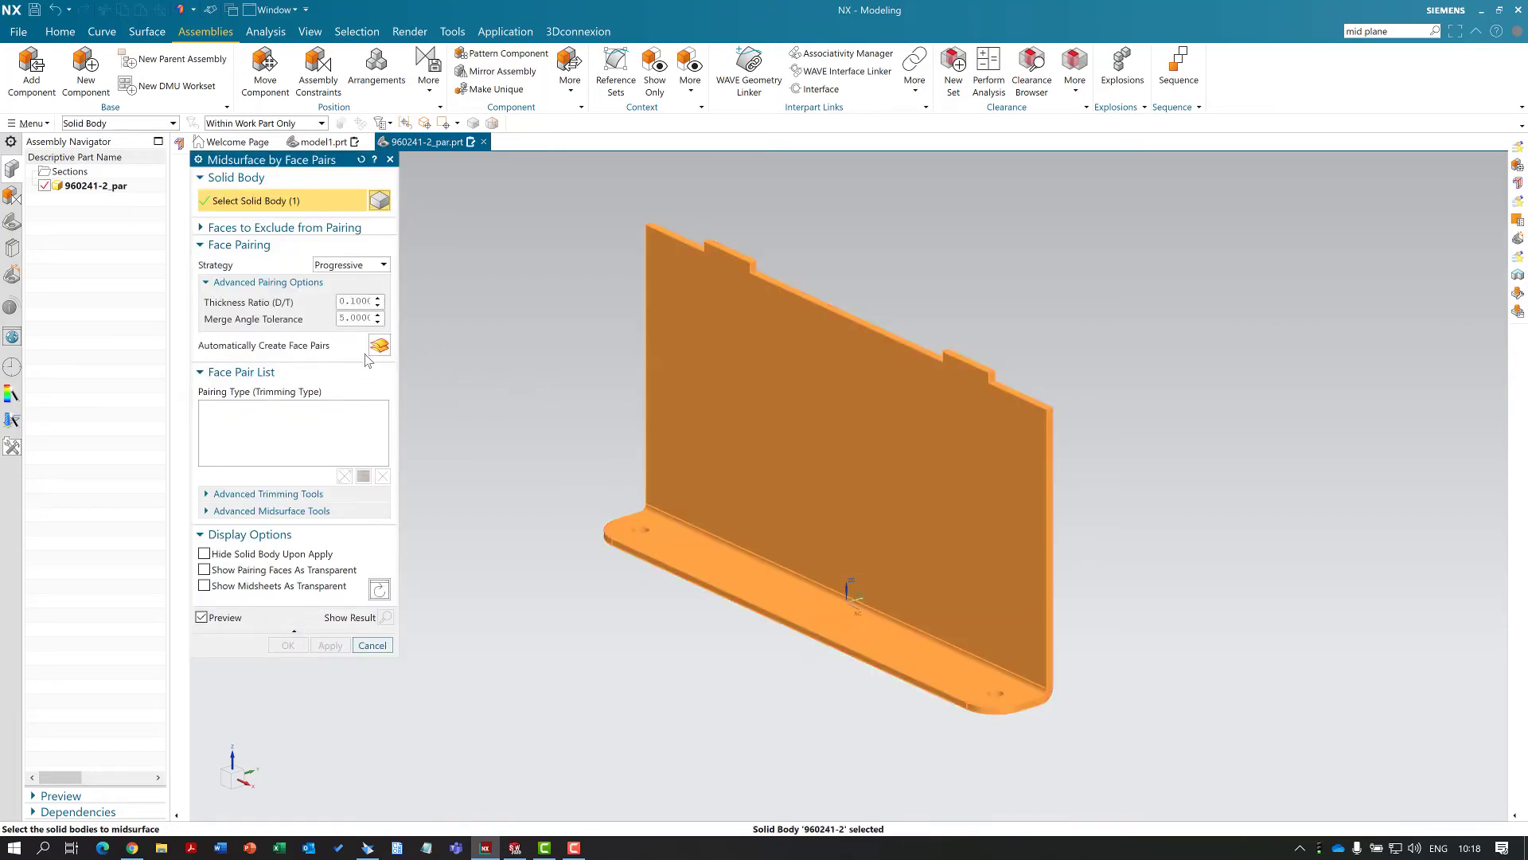
click(380, 344)
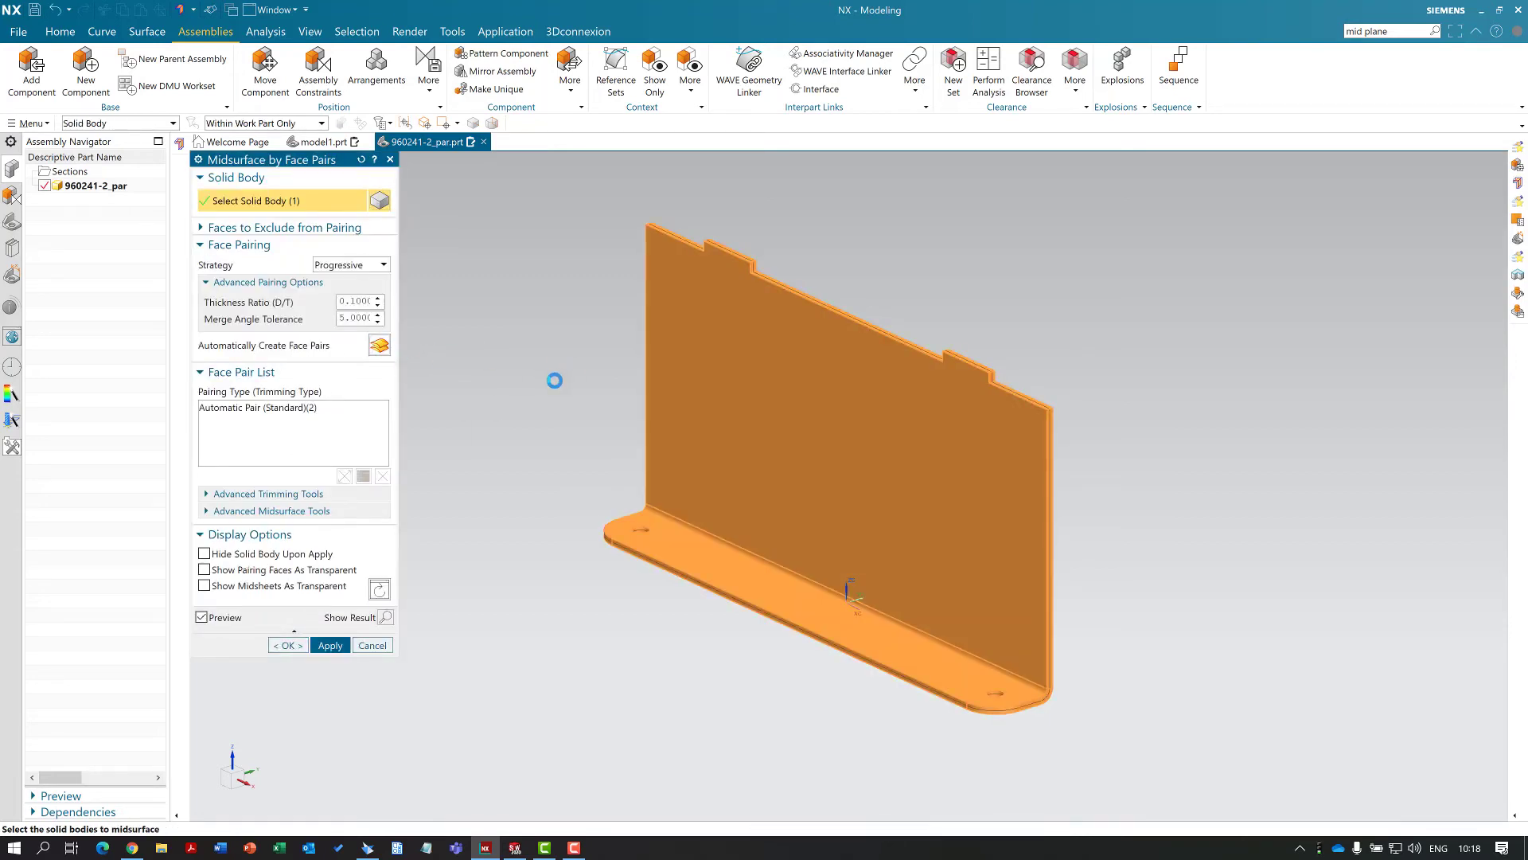
click(331, 645)
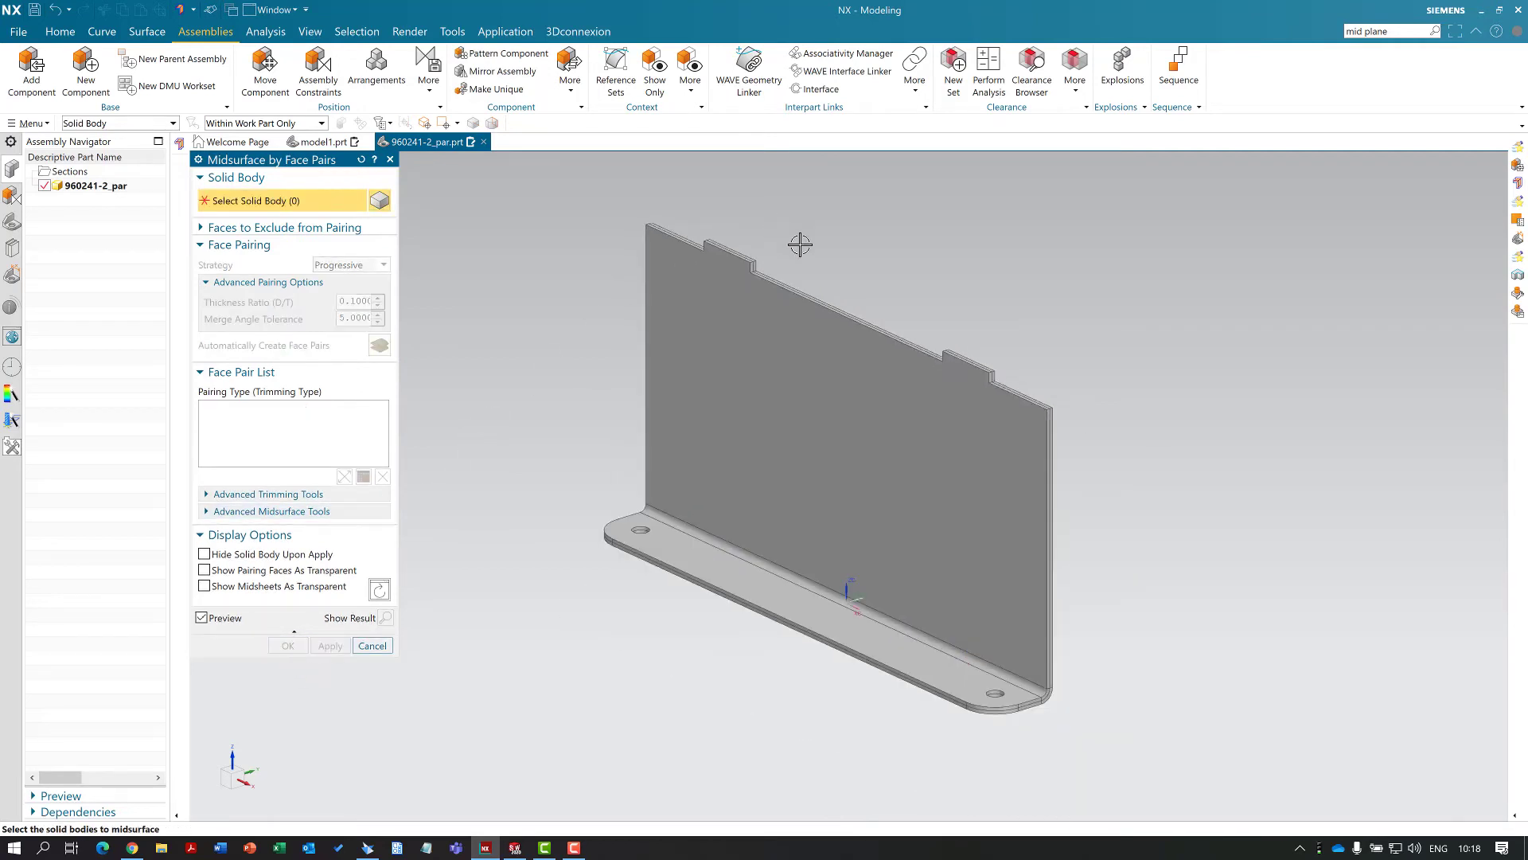
Save the leg bracket part and hide its 960241-2.par solid body, leaving only the midsurface displayed
key(ctrl+s)
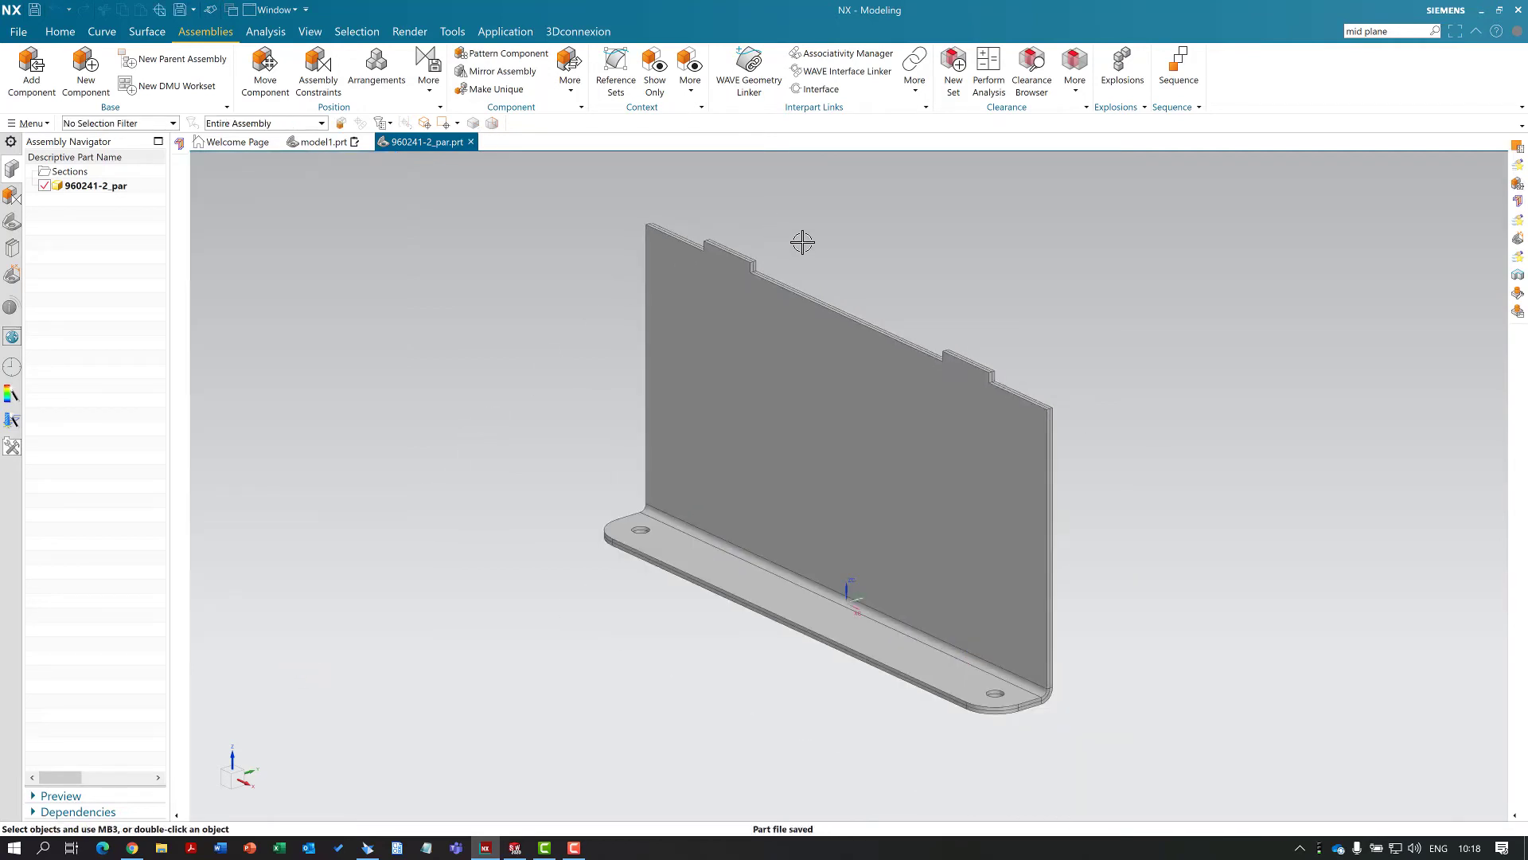
click(11, 222)
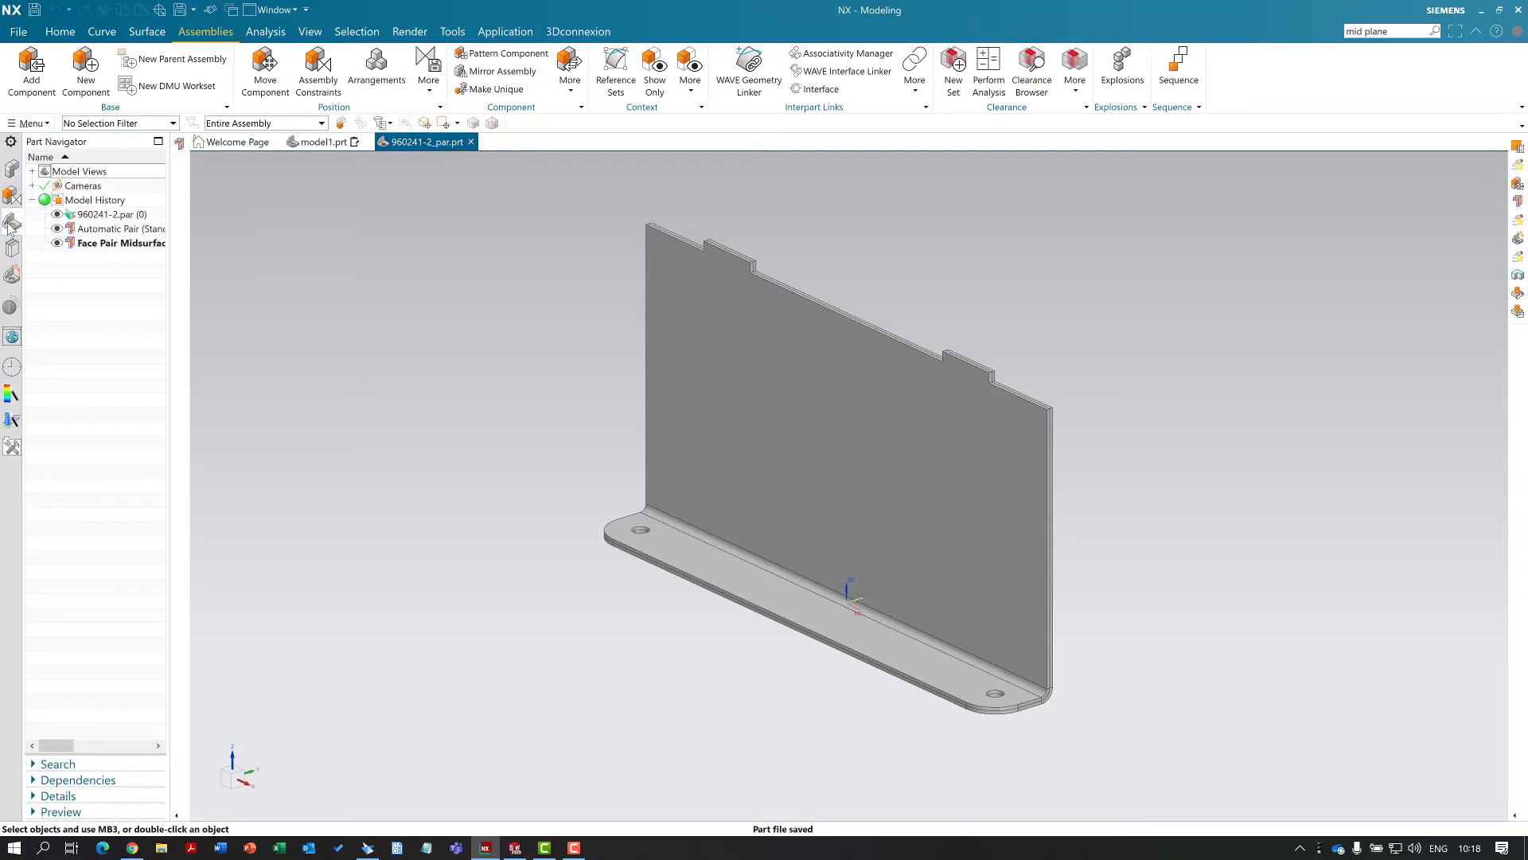
click(57, 216)
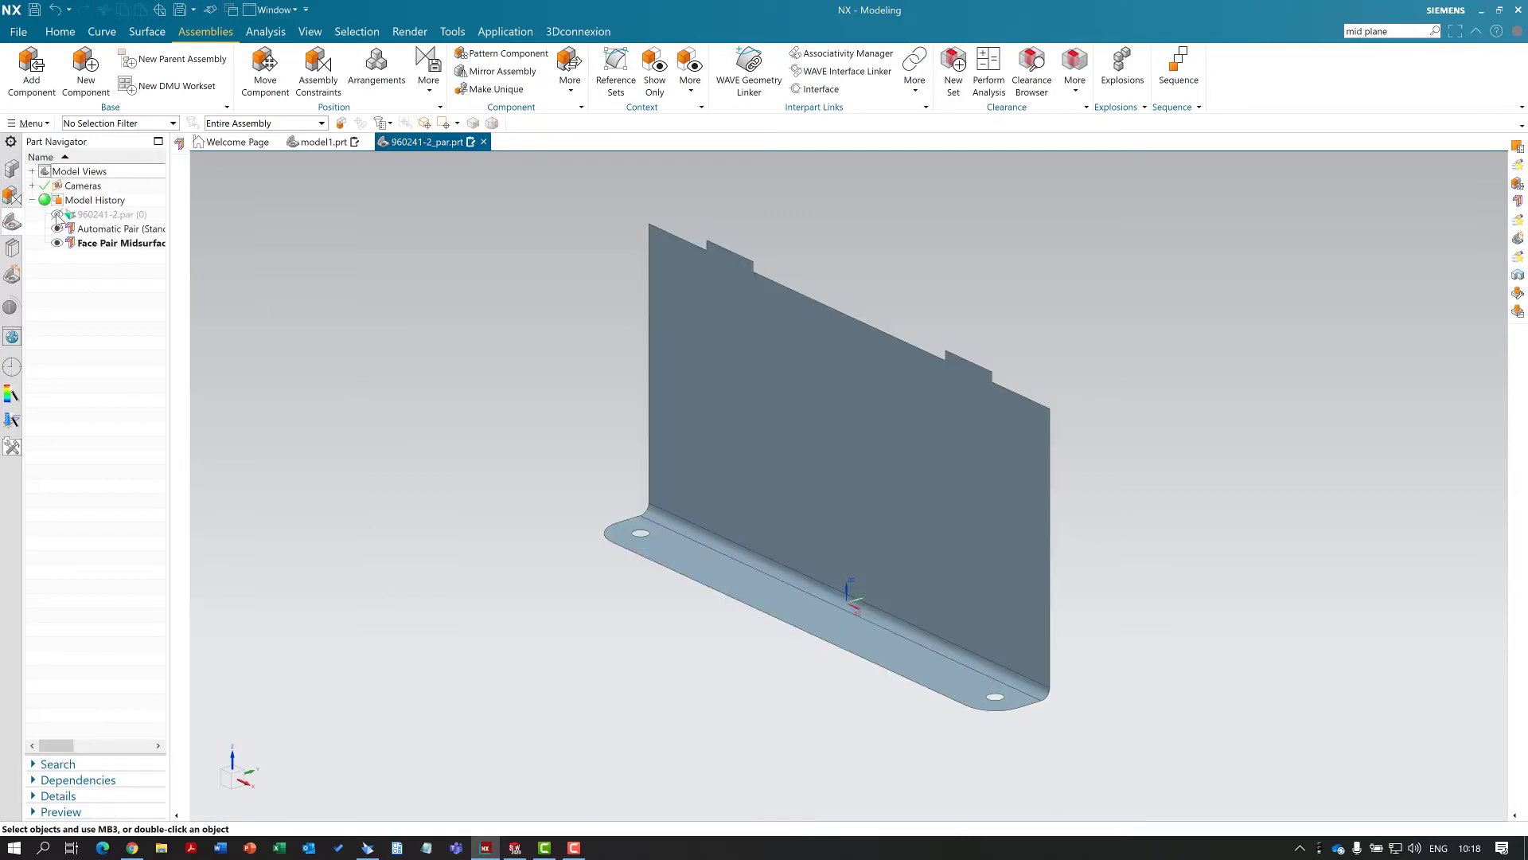
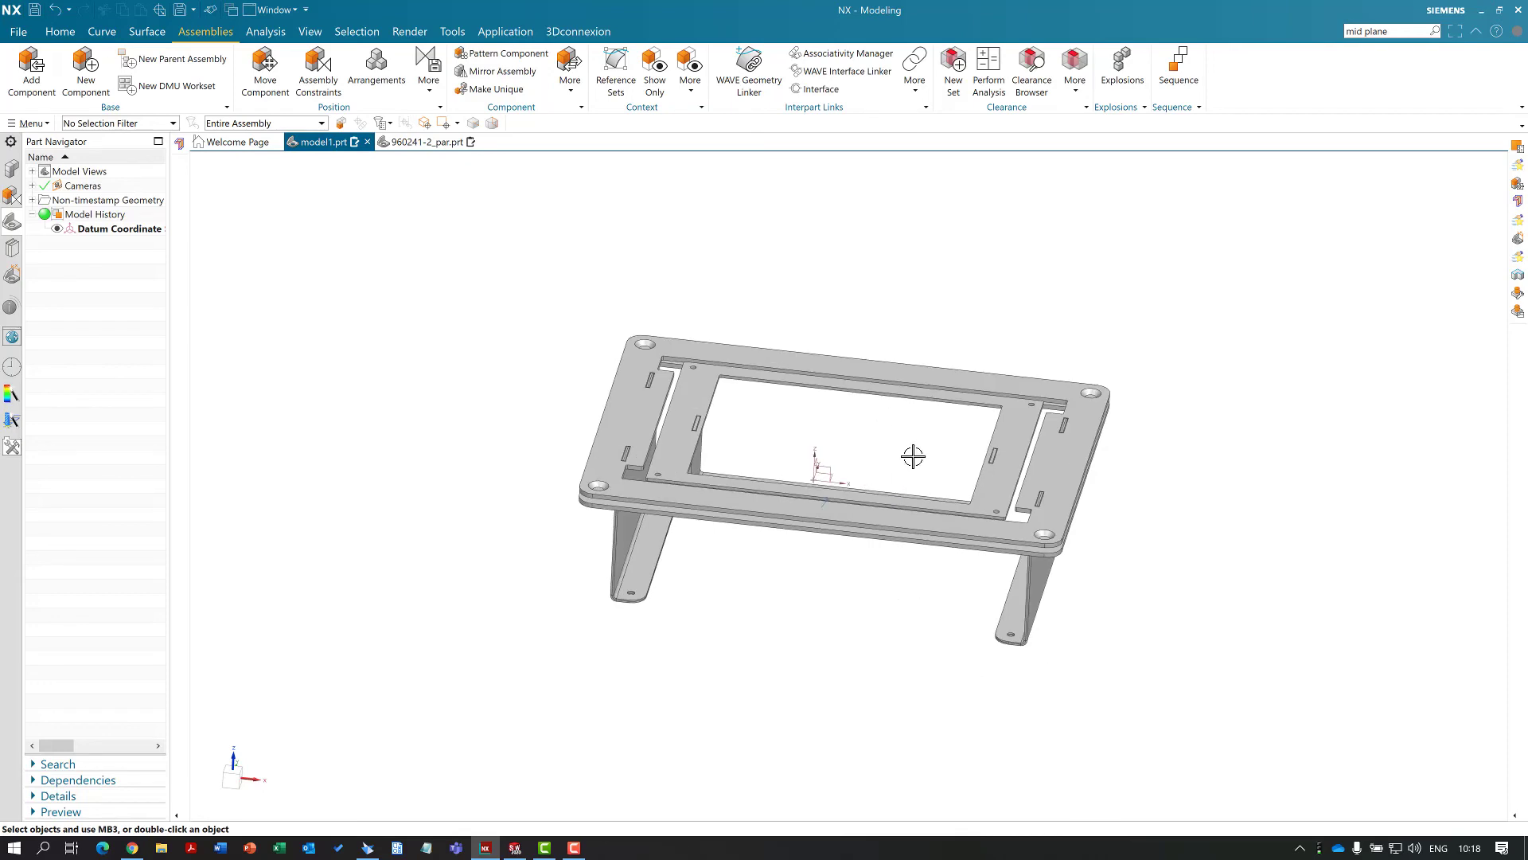
Switch to Solid Edge and view the ONEPLM02460_P1 assembly from the front
click(368, 848)
key(ctrl+f)
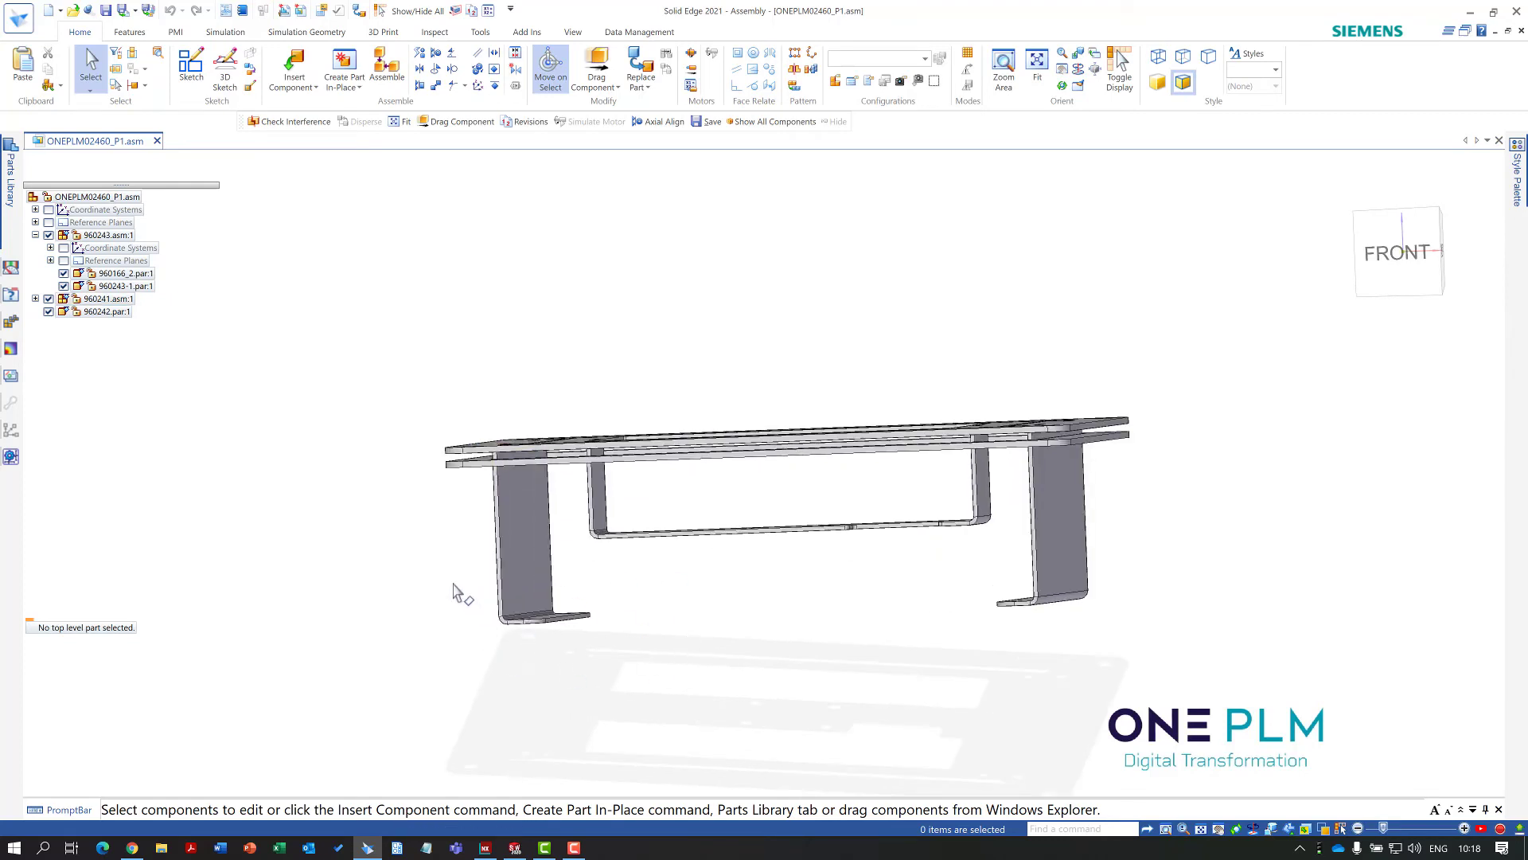
drag(453, 589, 629, 708)
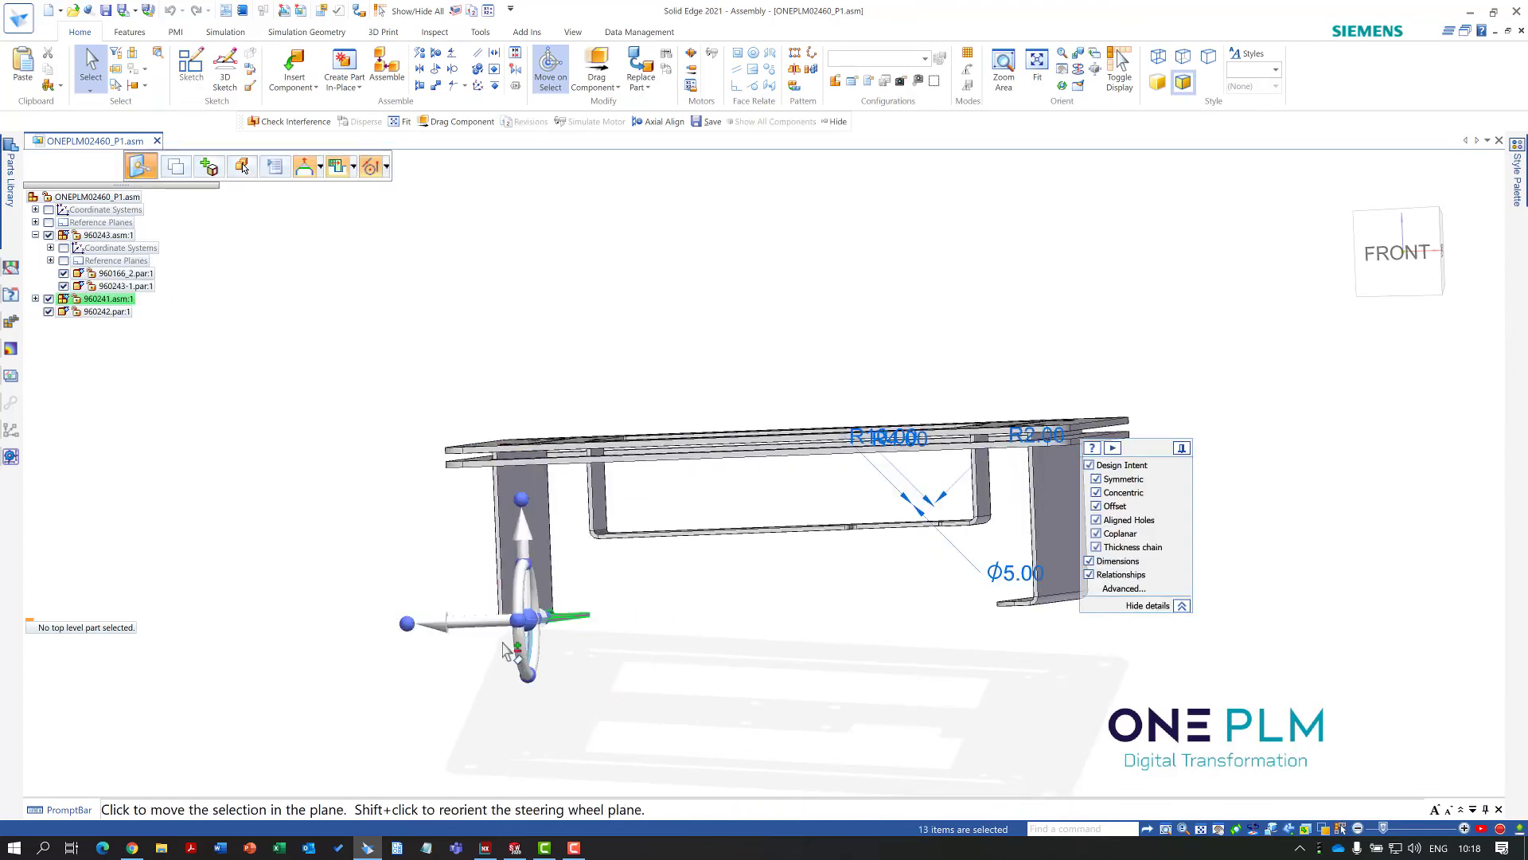
click(523, 544)
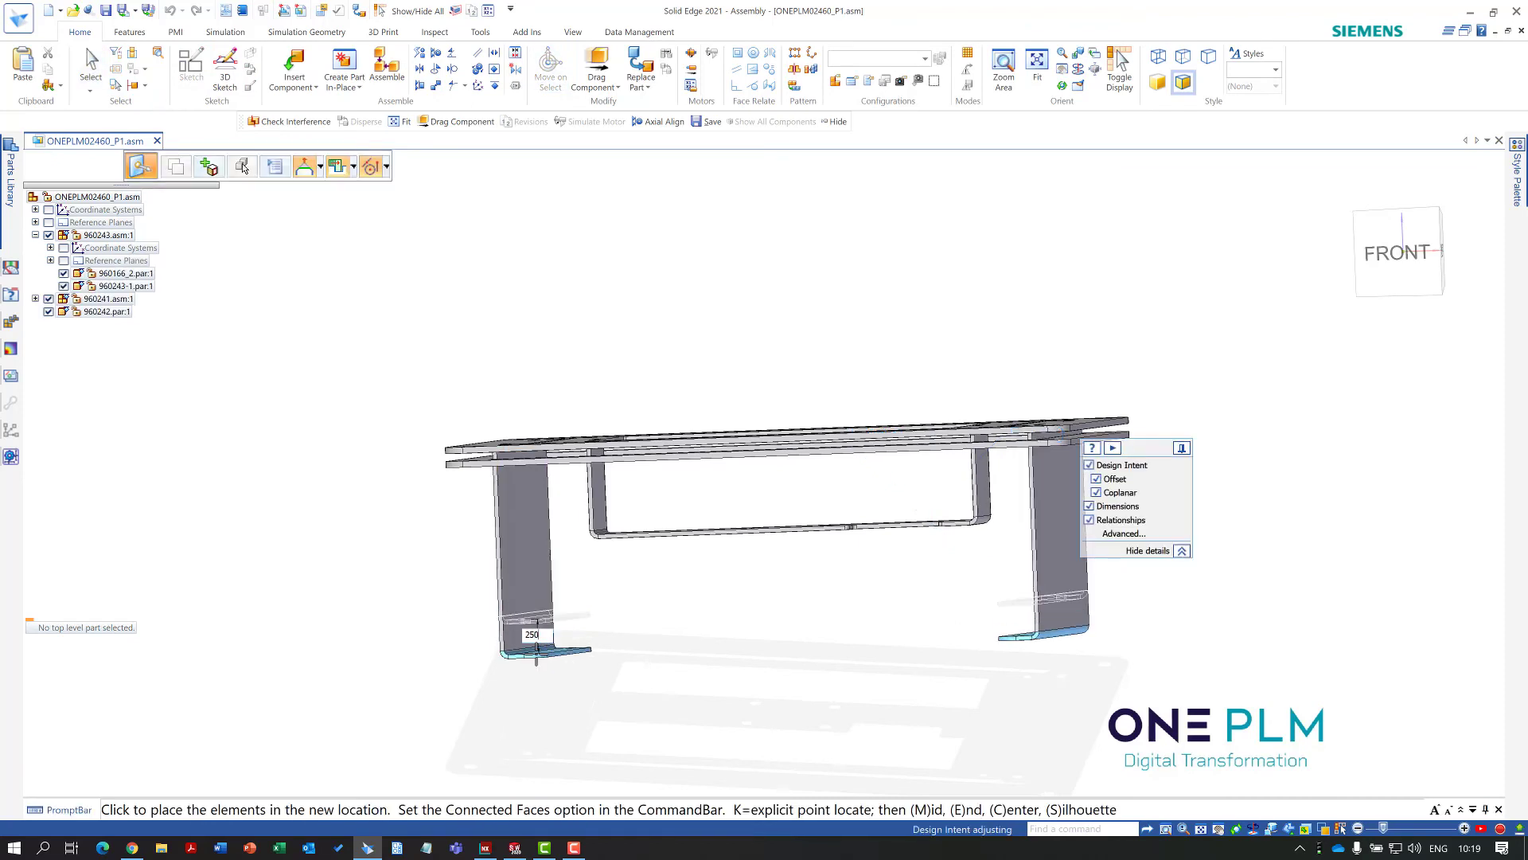
text(250)
key(Return)
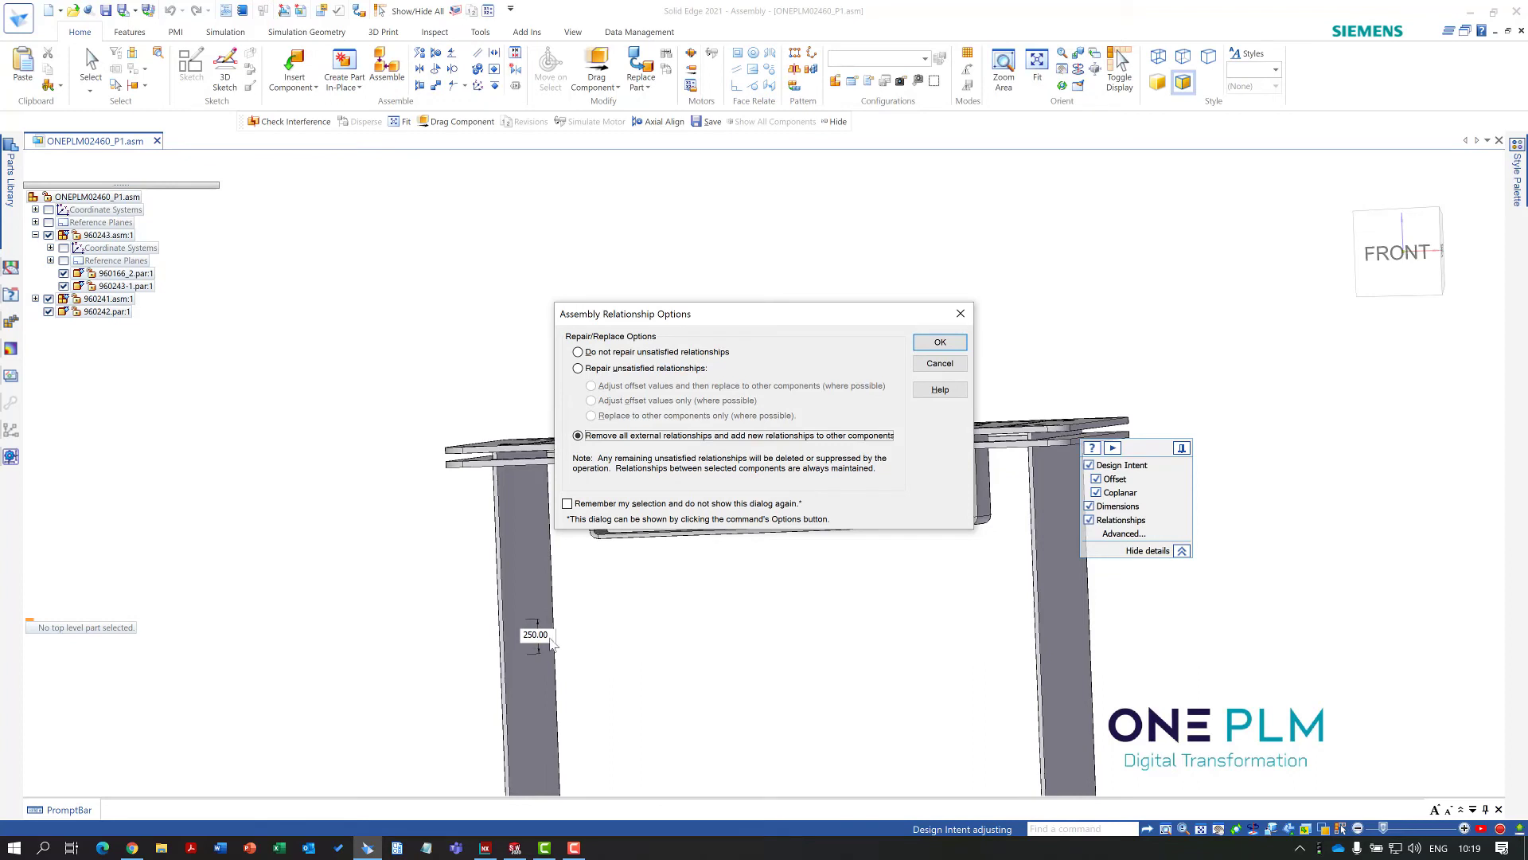
click(936, 343)
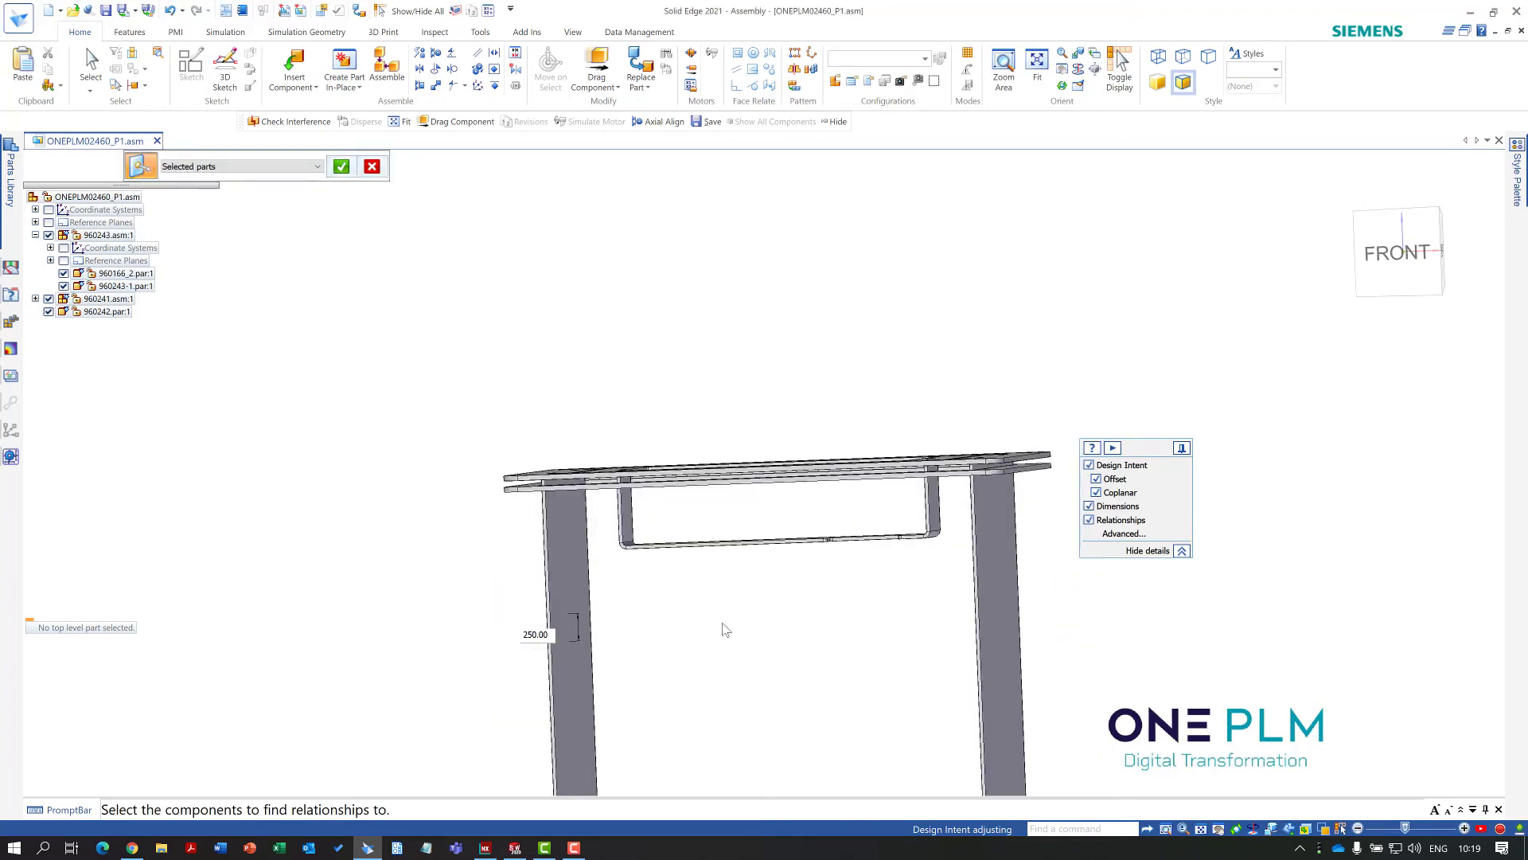
scroll(720, 675, up, 2)
key(Escape)
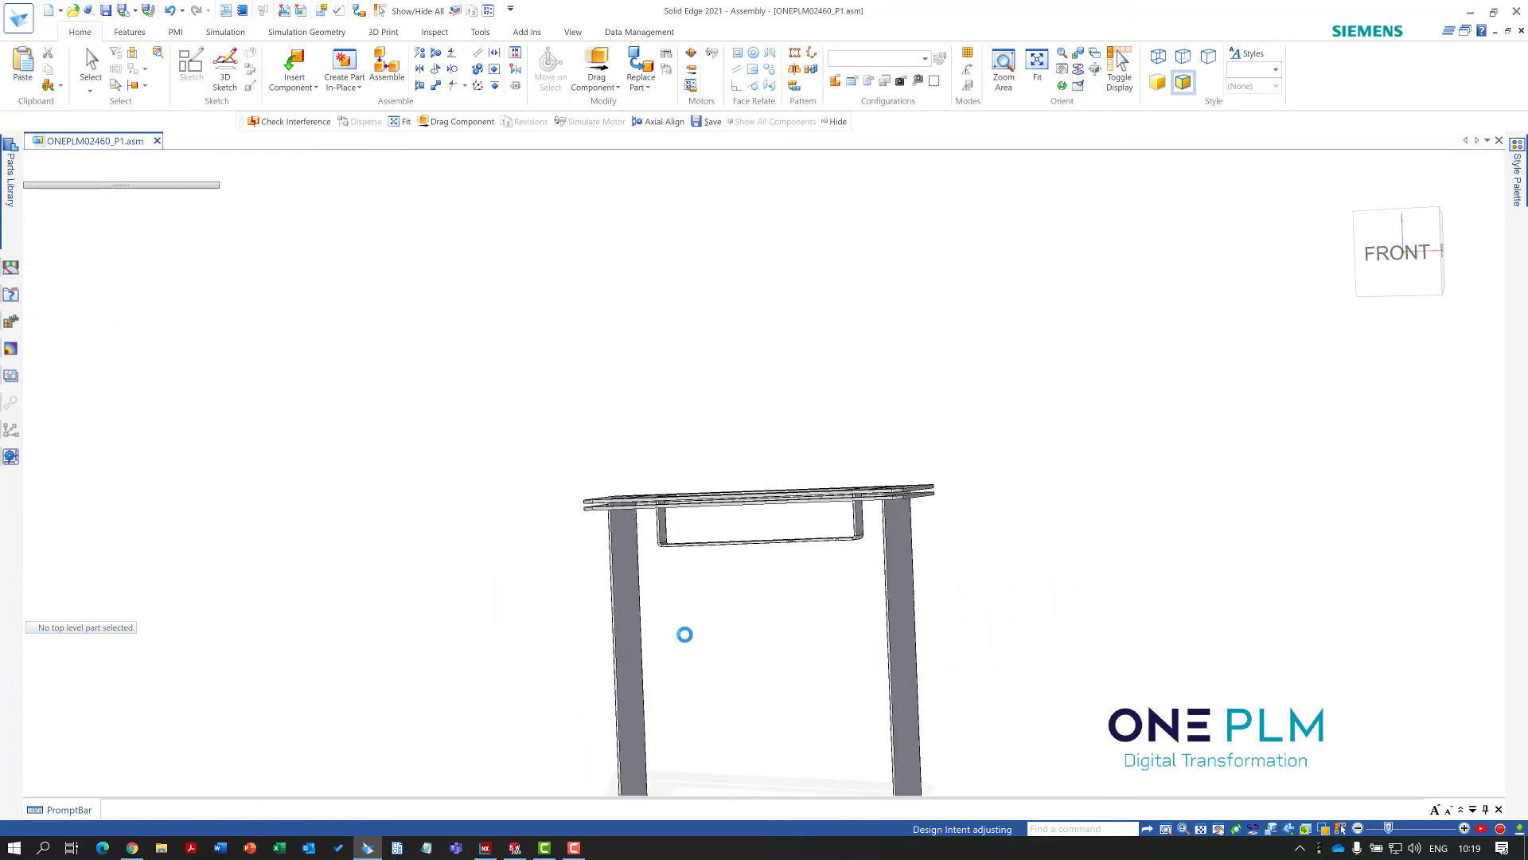
Lengthen both legs by moving the foot flange faces down 25 mm, accepting the relationship options
drag(529, 573, 689, 651)
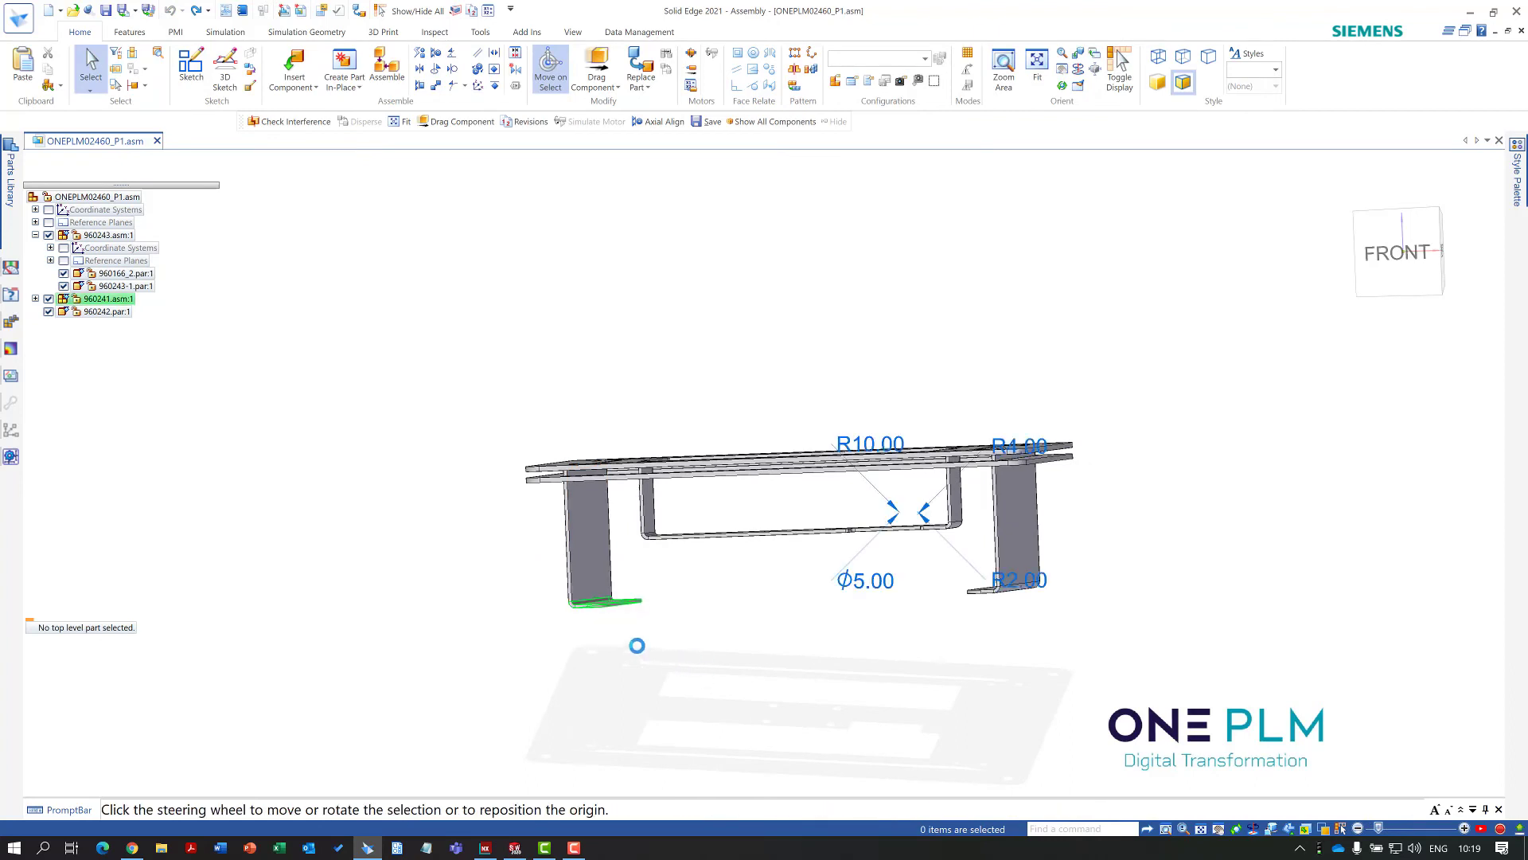
click(597, 626)
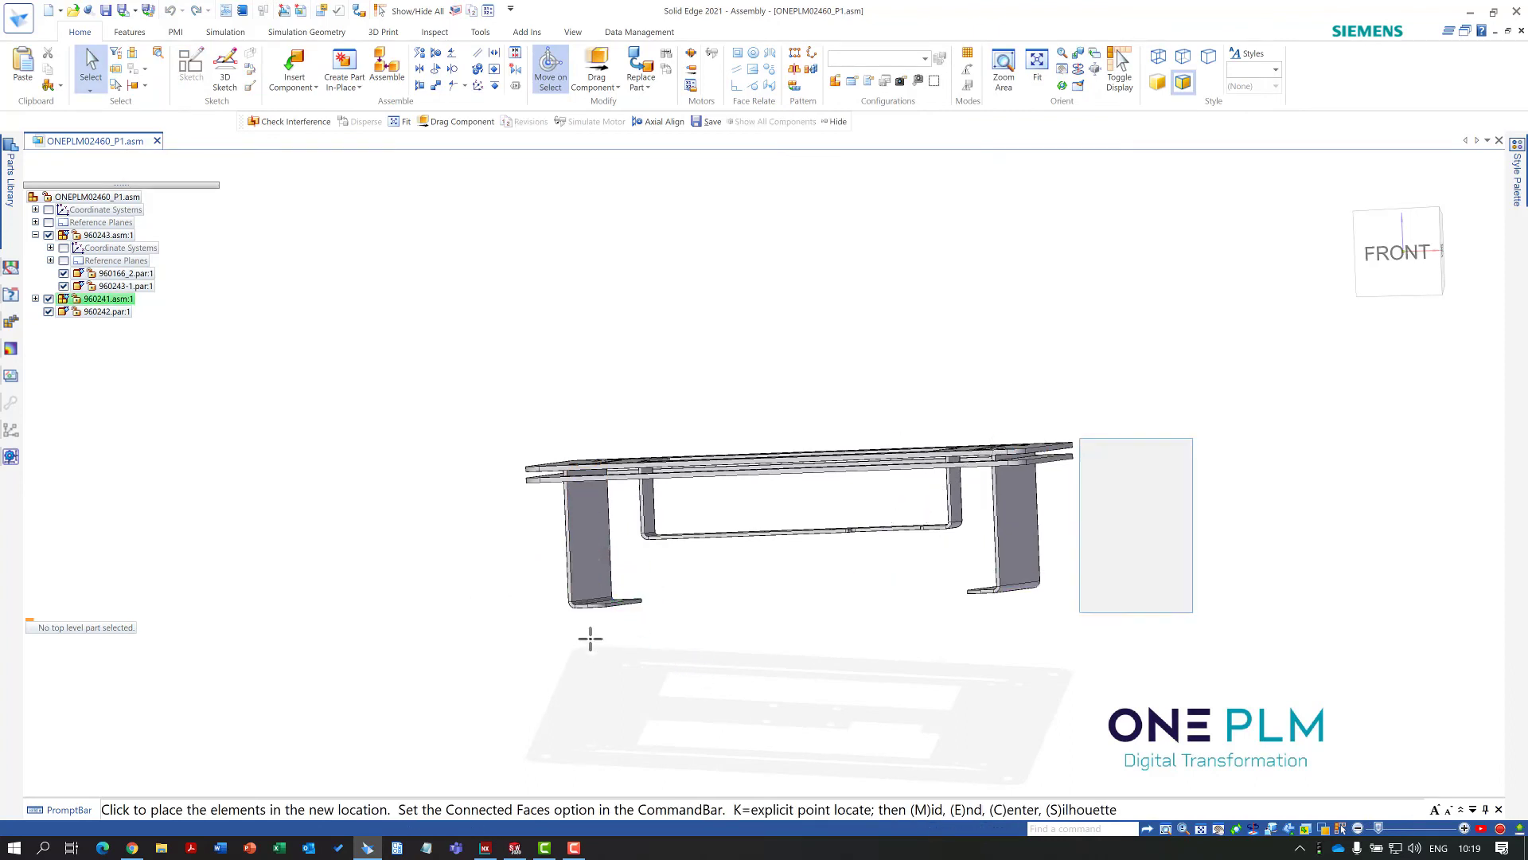
text(25)
key(Return)
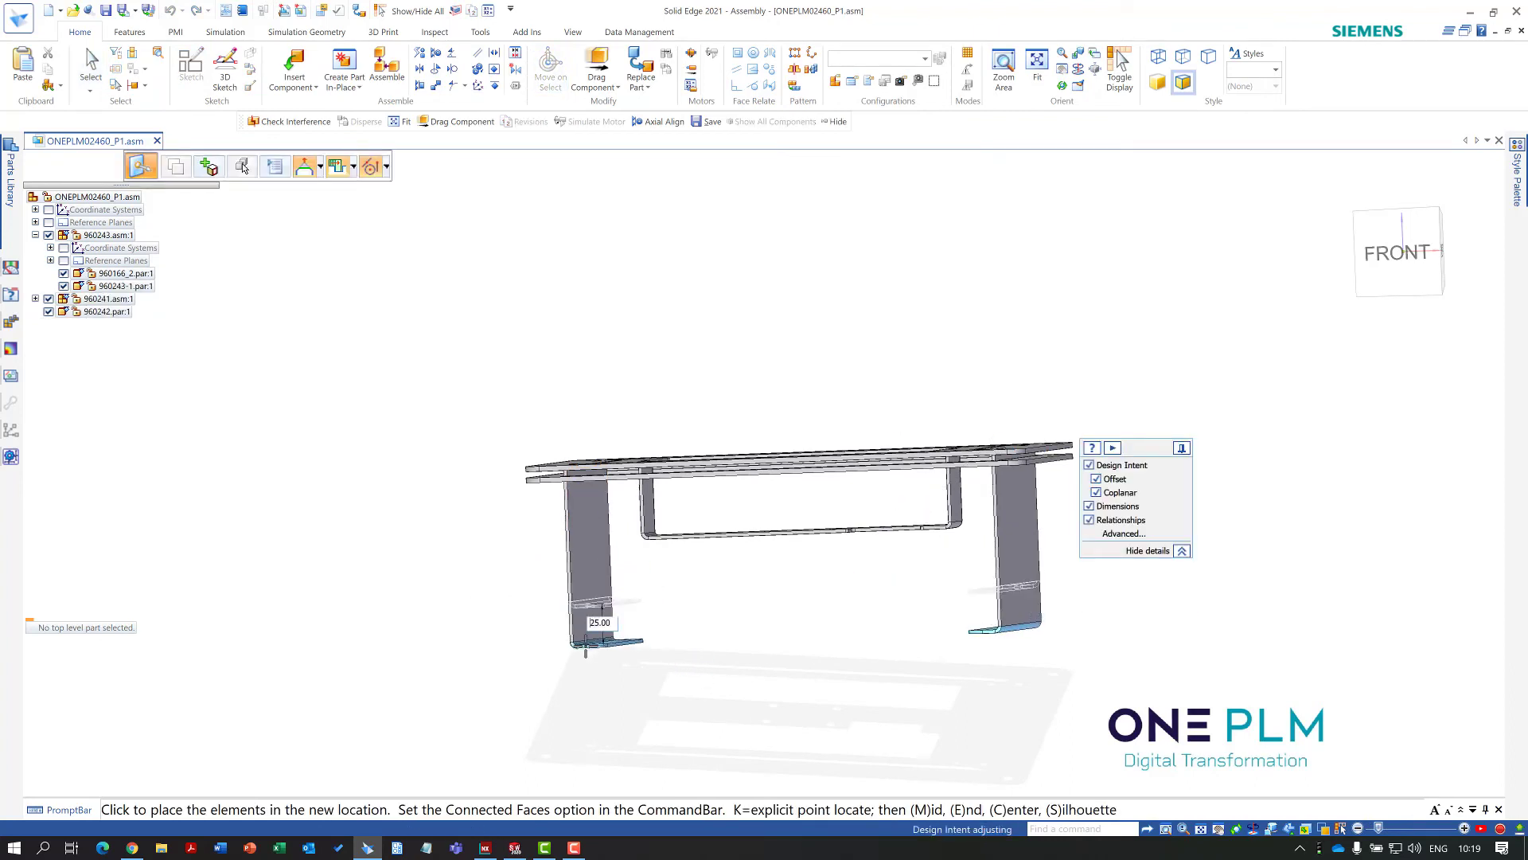
click(915, 344)
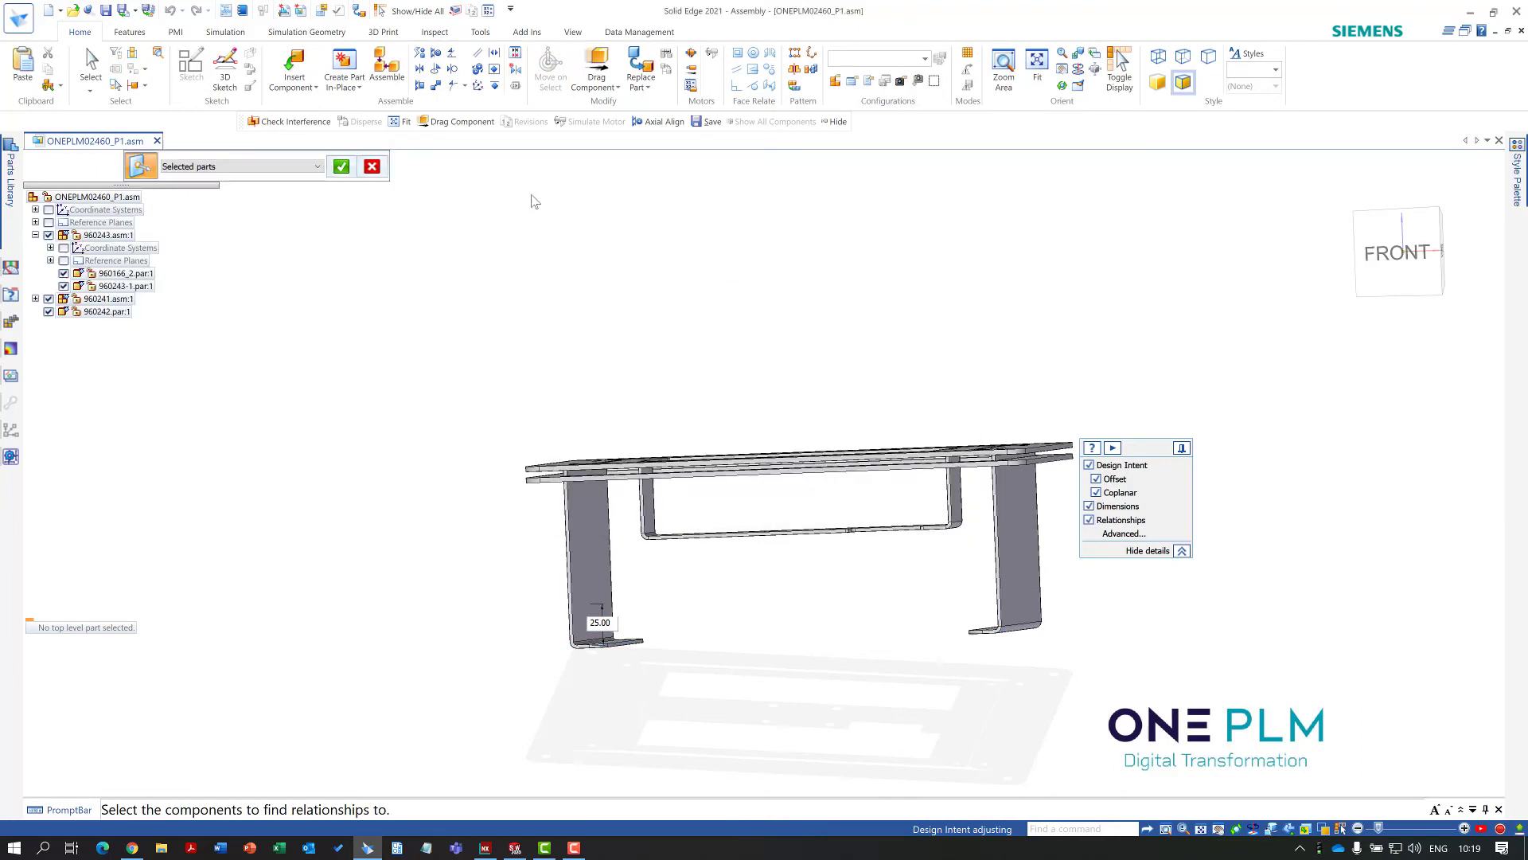
middle_drag(721, 348, 757, 341)
right_click(757, 341)
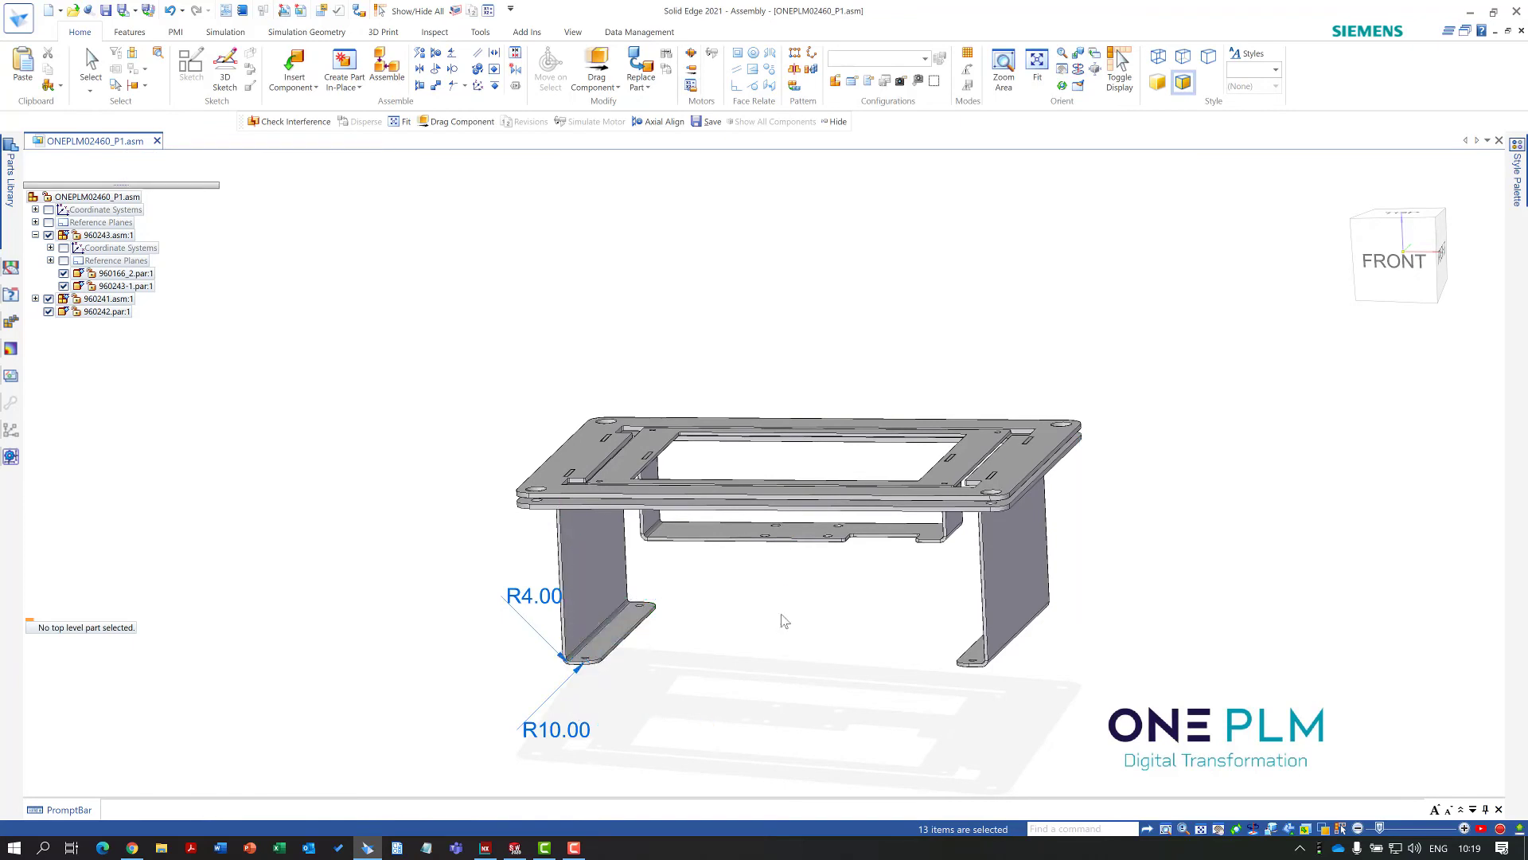
key(Escape)
Check the lengthened legs from several angles and switch to NX to view the model1 assembly
scroll(783, 618, up, 2)
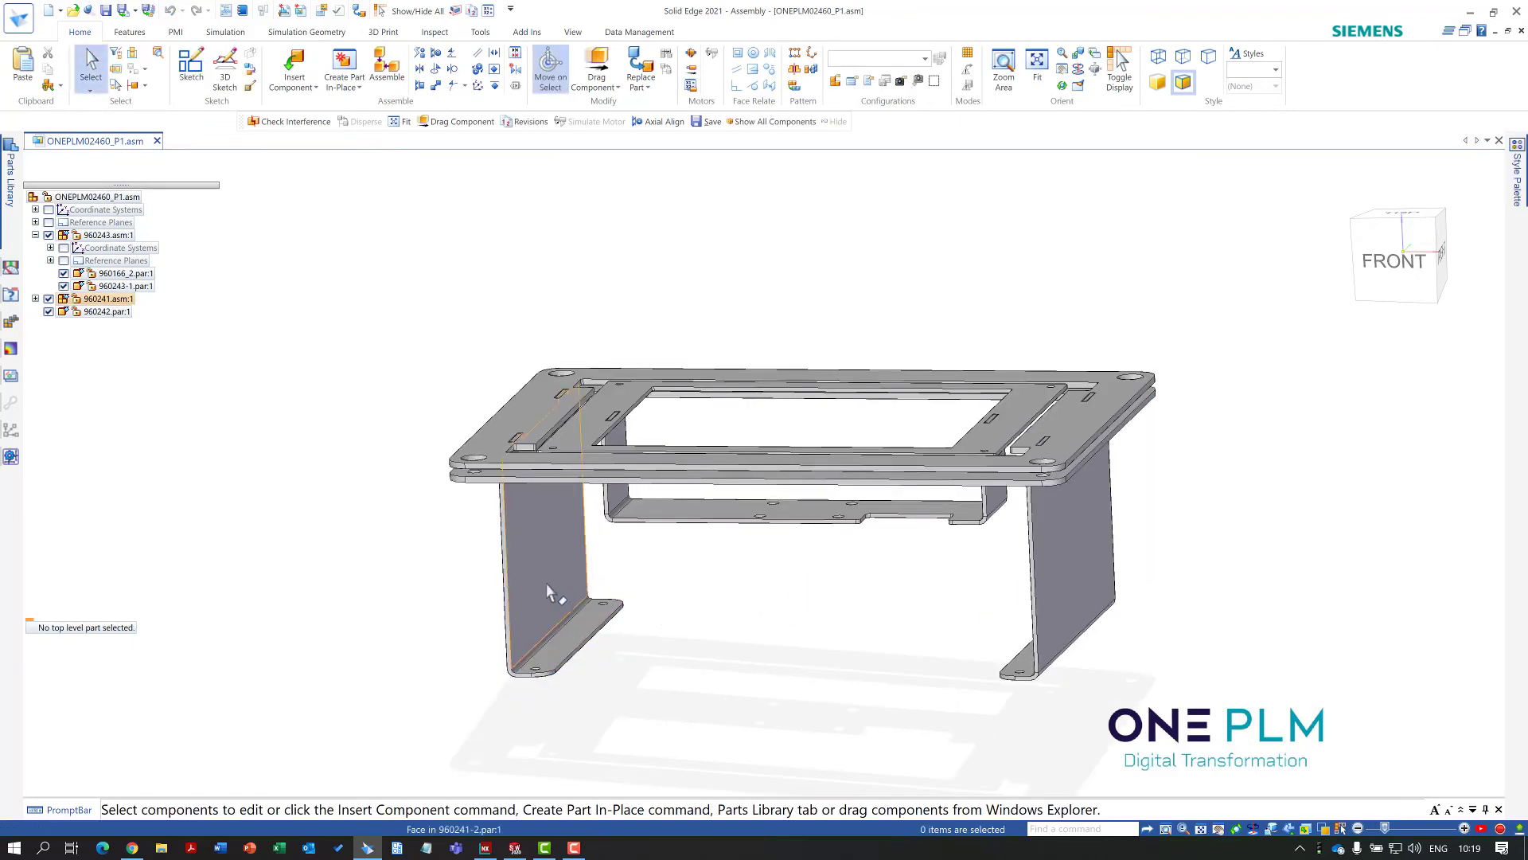
scroll(732, 612, down, 1)
scroll(778, 621, up, 1)
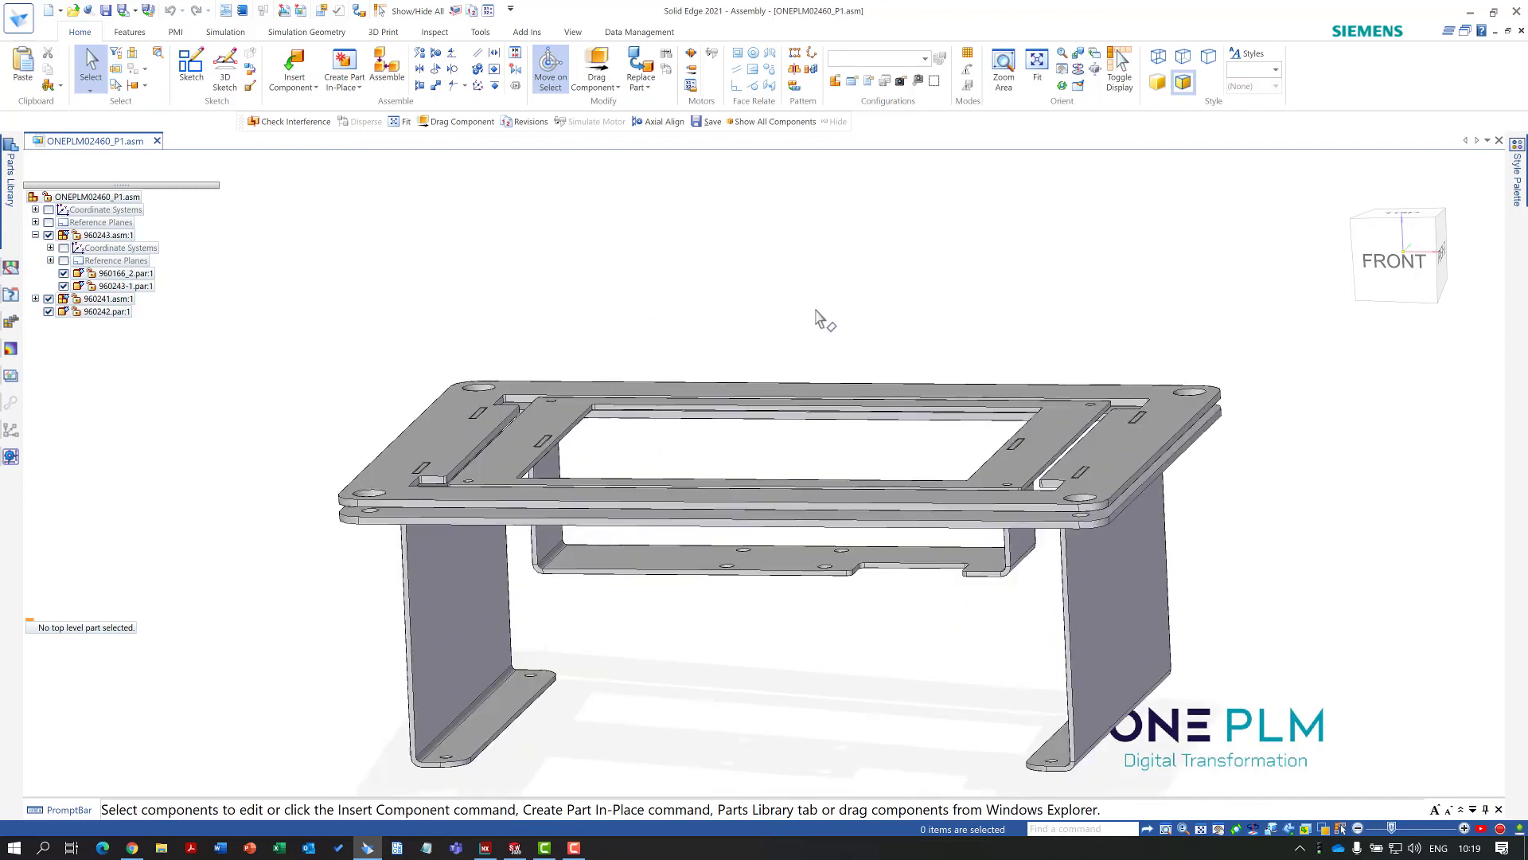
middle_drag(811, 314, 724, 423)
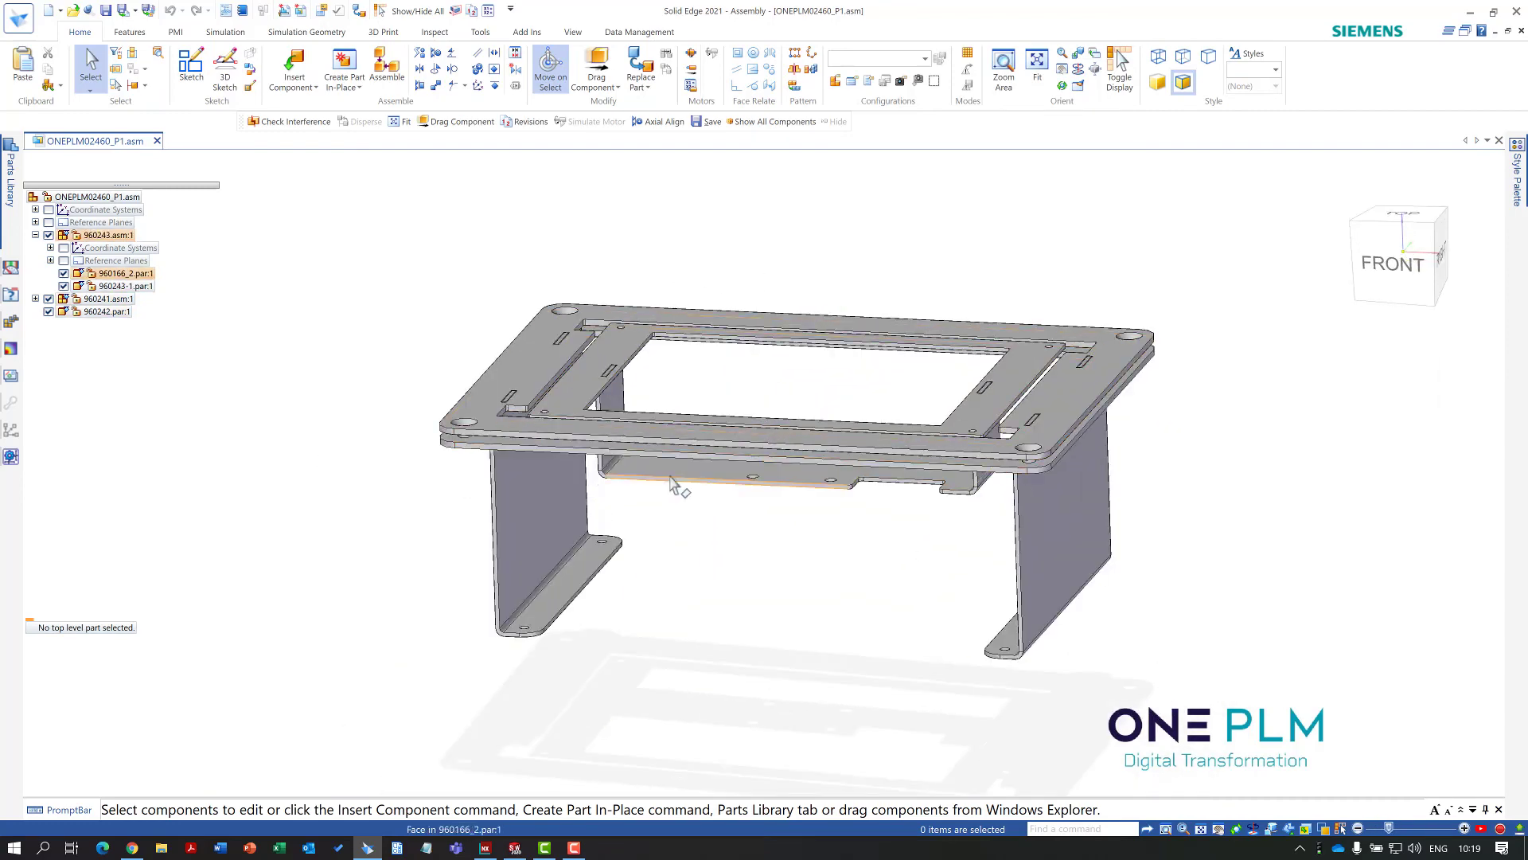
click(489, 849)
middle_drag(736, 656, 595, 532)
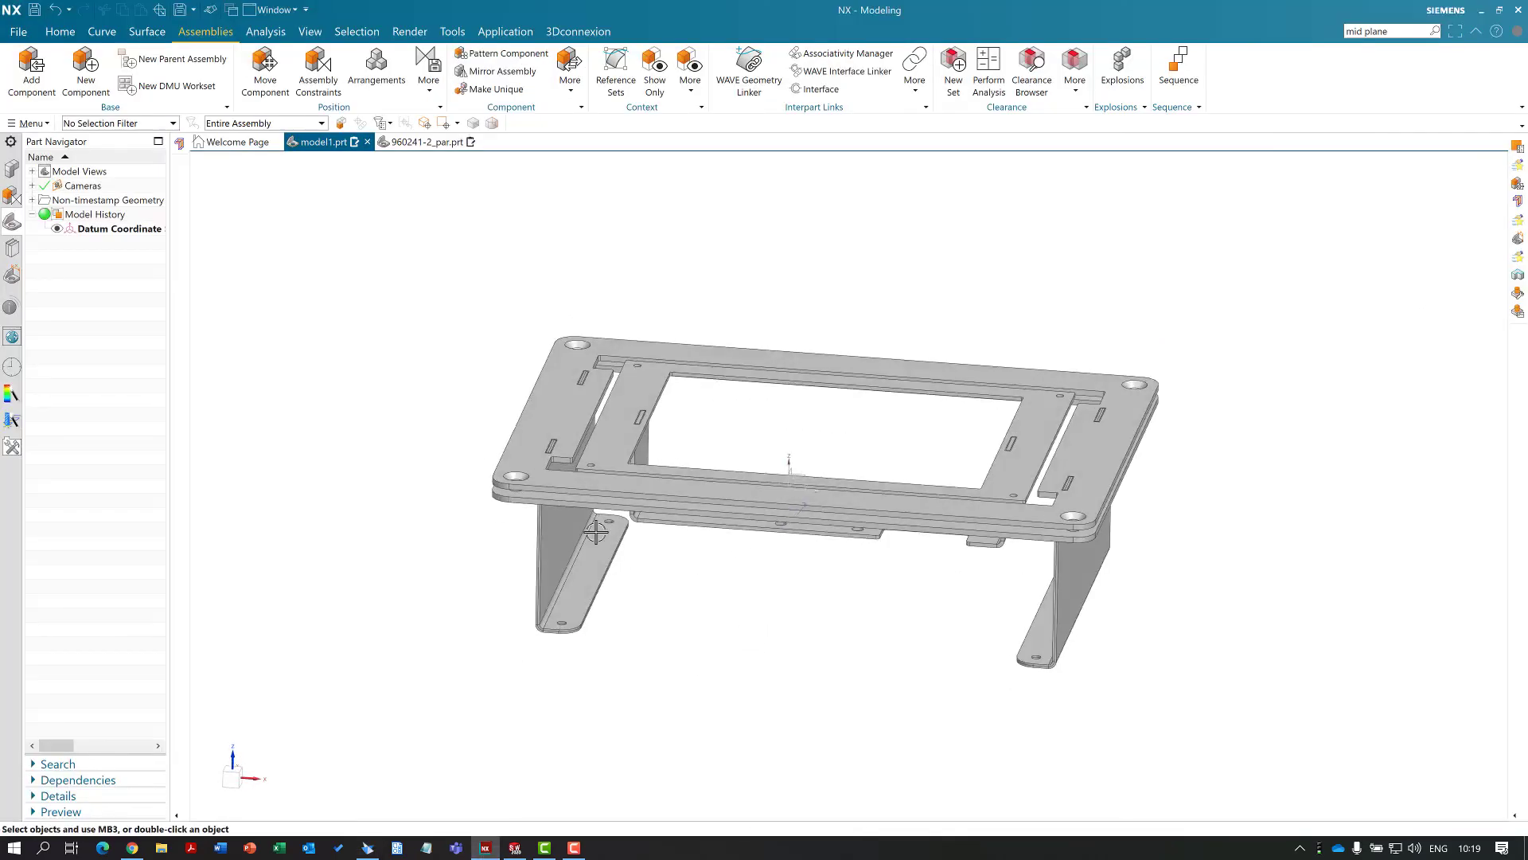
Find the ONEPLM02460_P1 assembly component in the assembly structure of model1 and open its properties
click(12, 195)
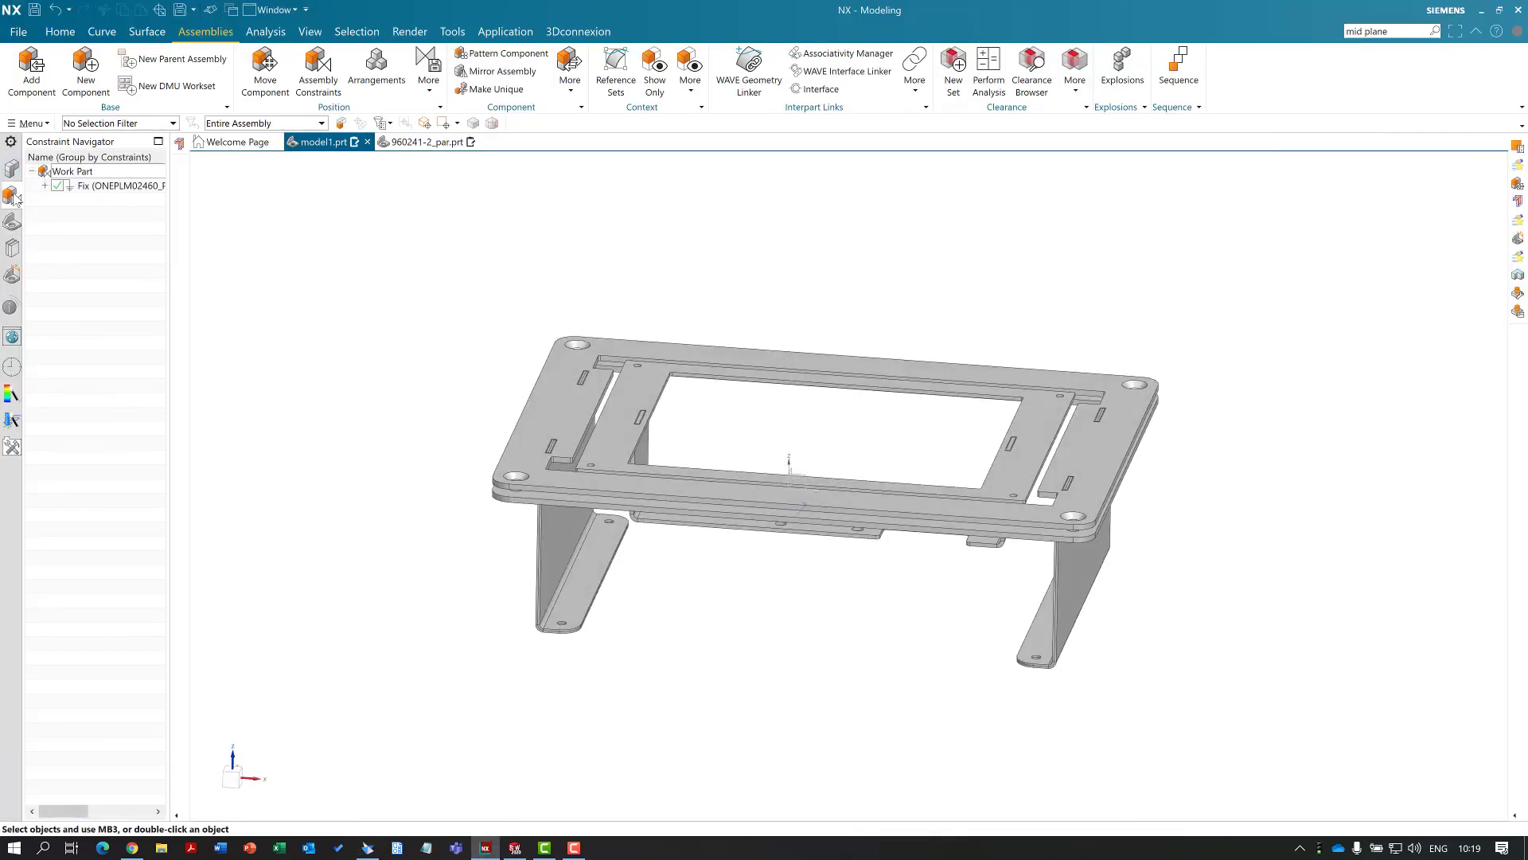
click(12, 168)
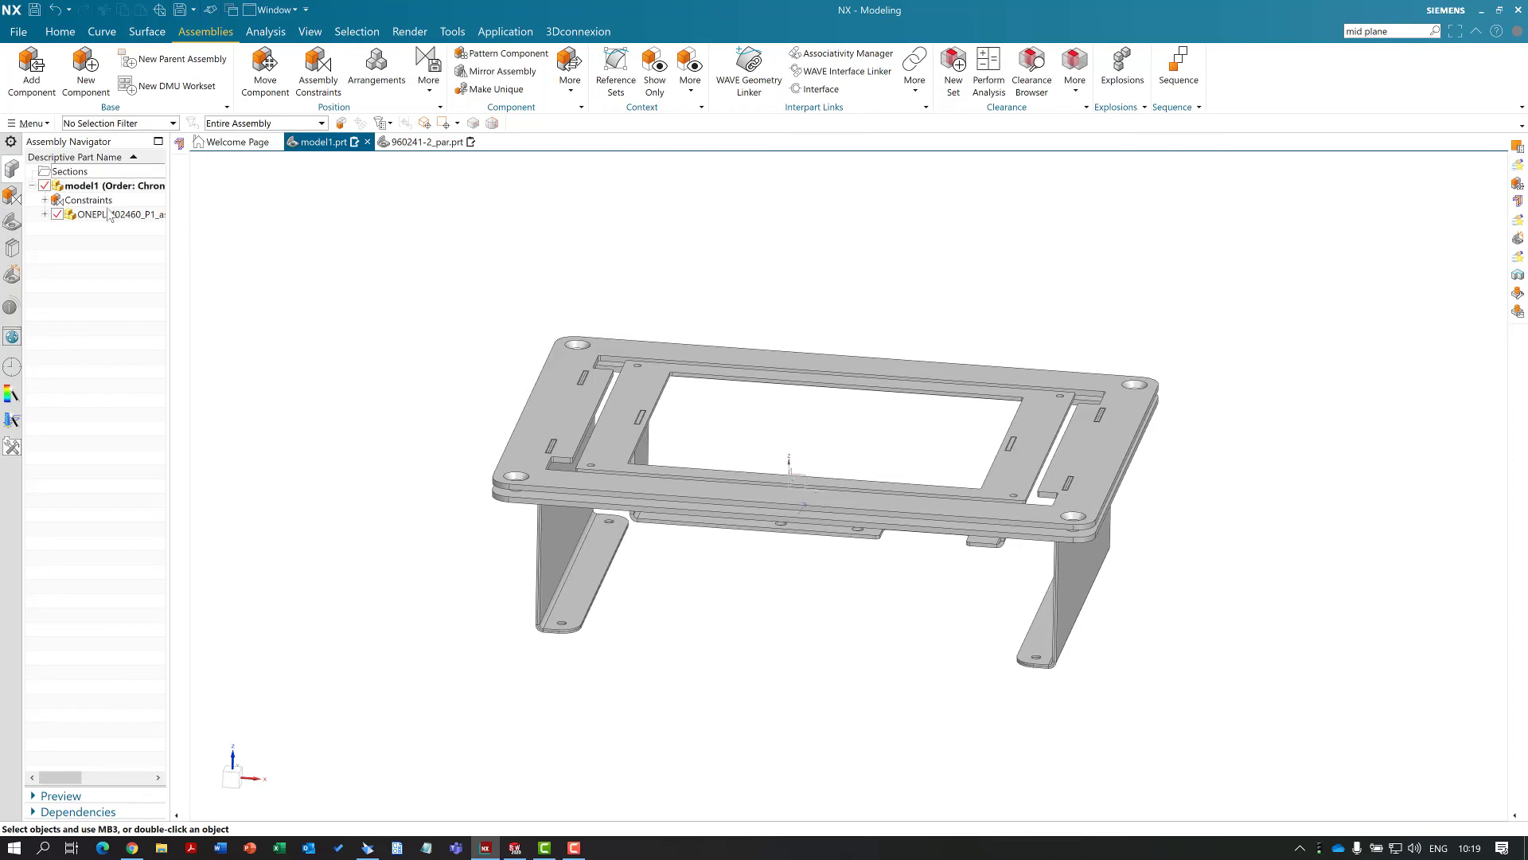
click(116, 214)
right_click(115, 218)
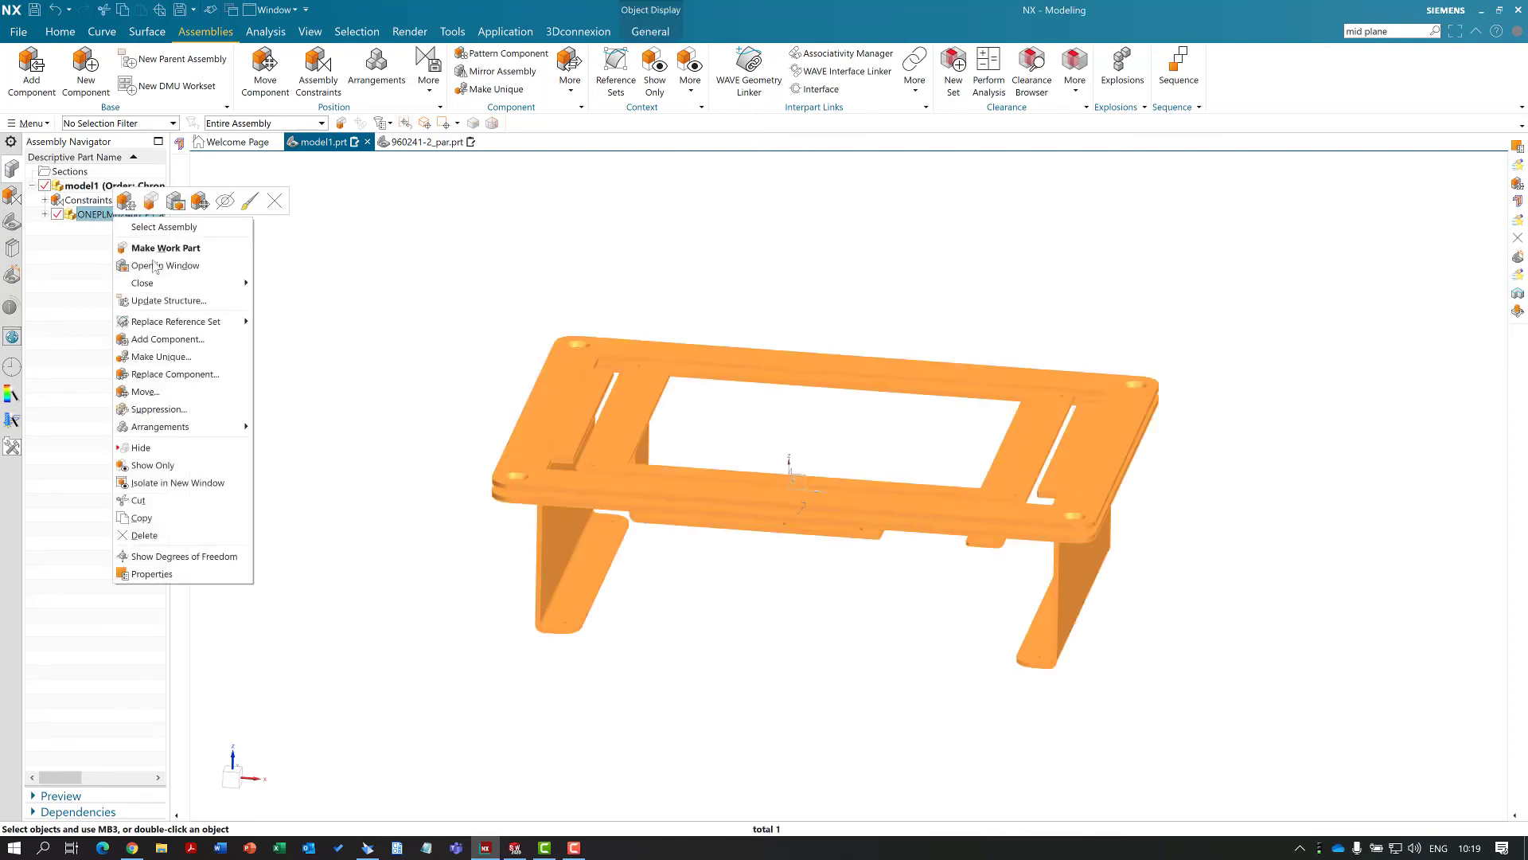
click(170, 572)
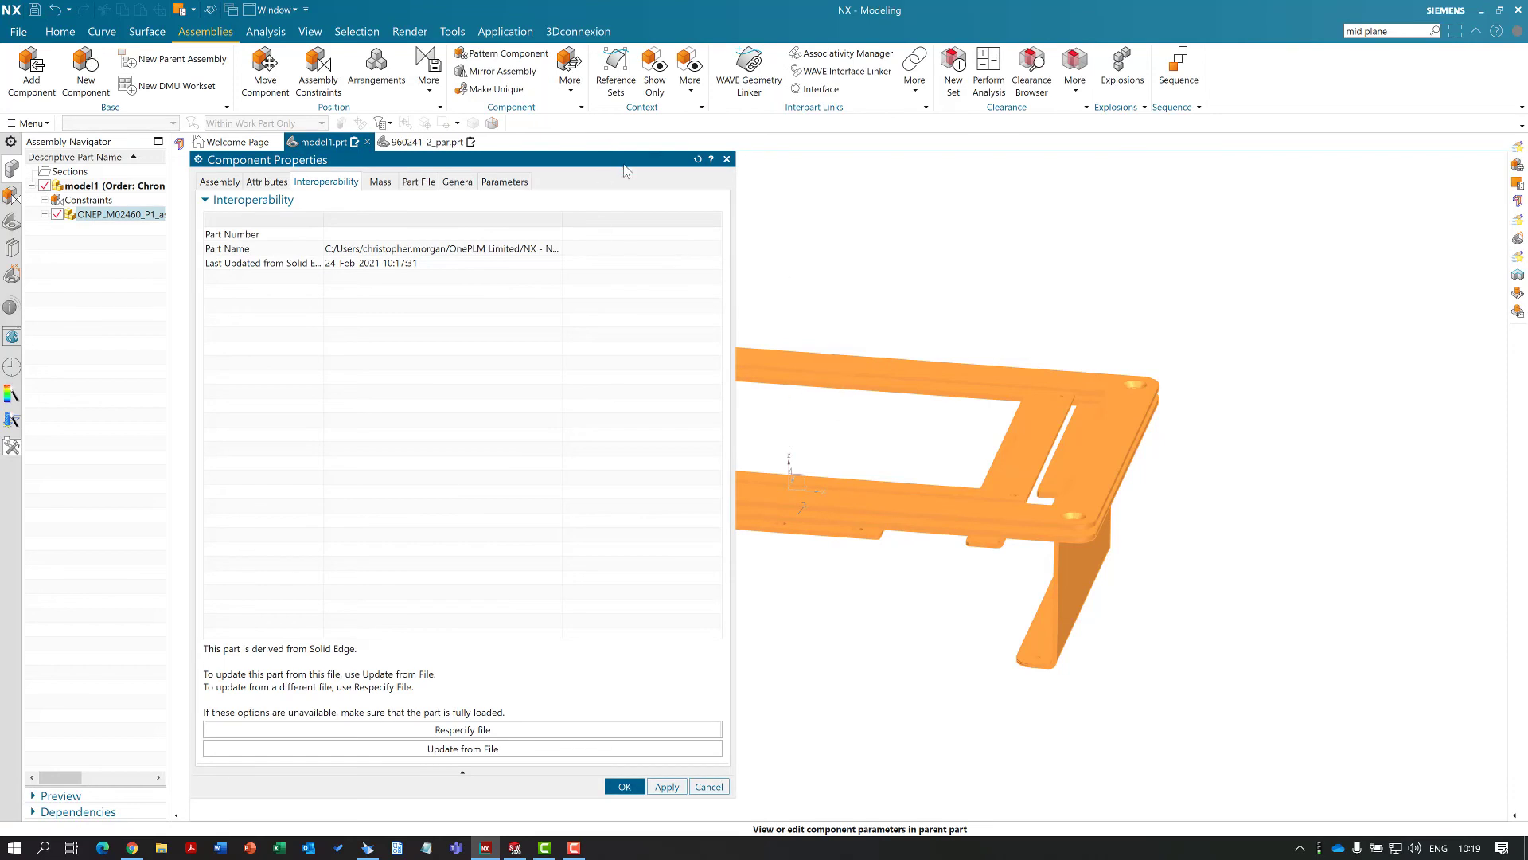
Update the ONEPLM02460_P1 component from its Solid Edge file, accepting the update results and the component properties
drag(625, 165, 459, 165)
scroll(1102, 512, down, 3)
scroll(820, 501, up, 3)
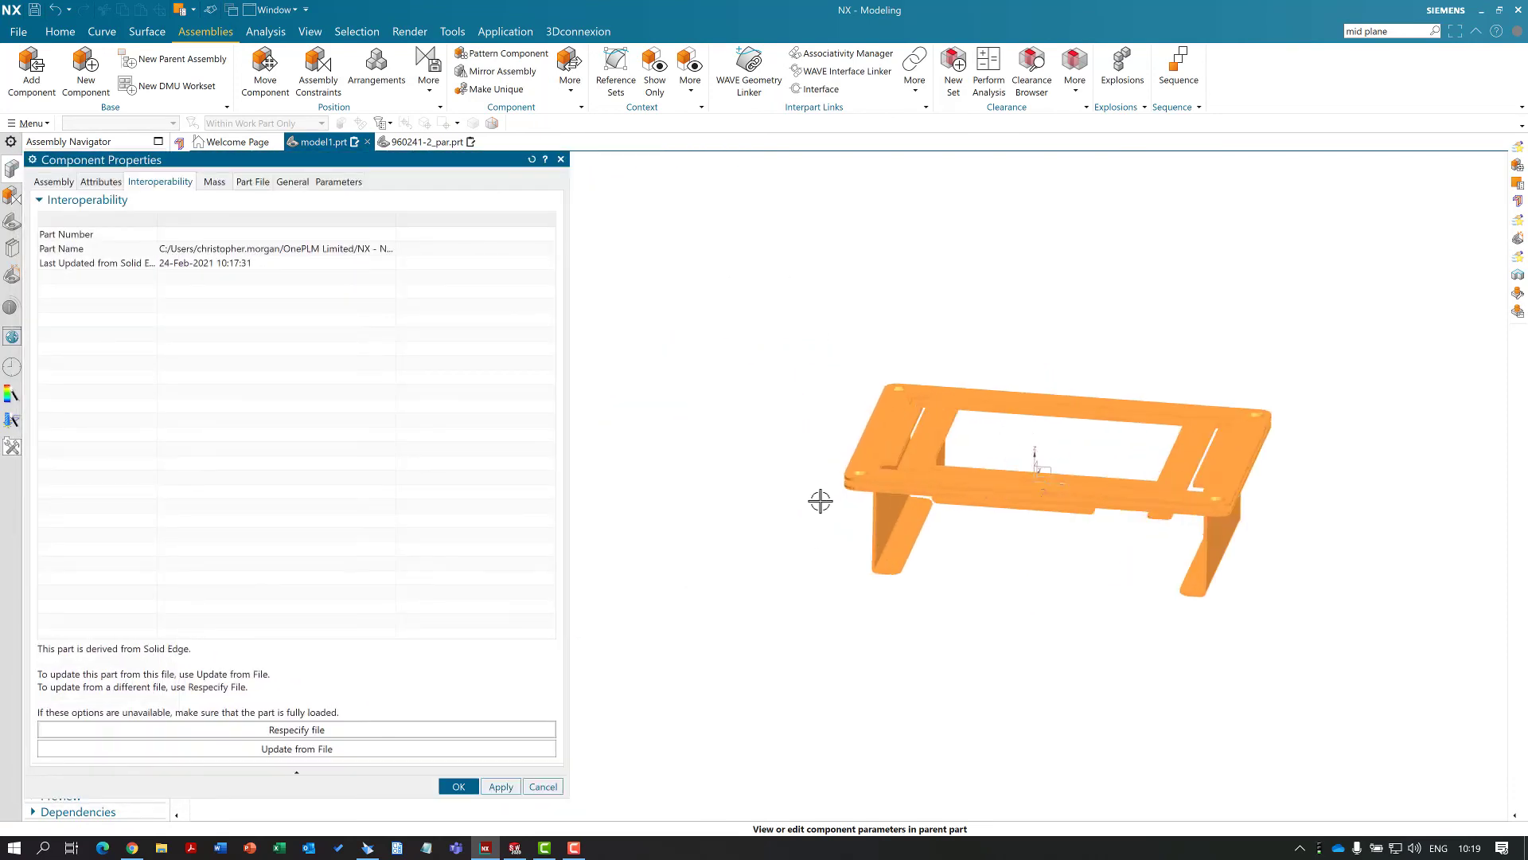
scroll(968, 477, up, 2)
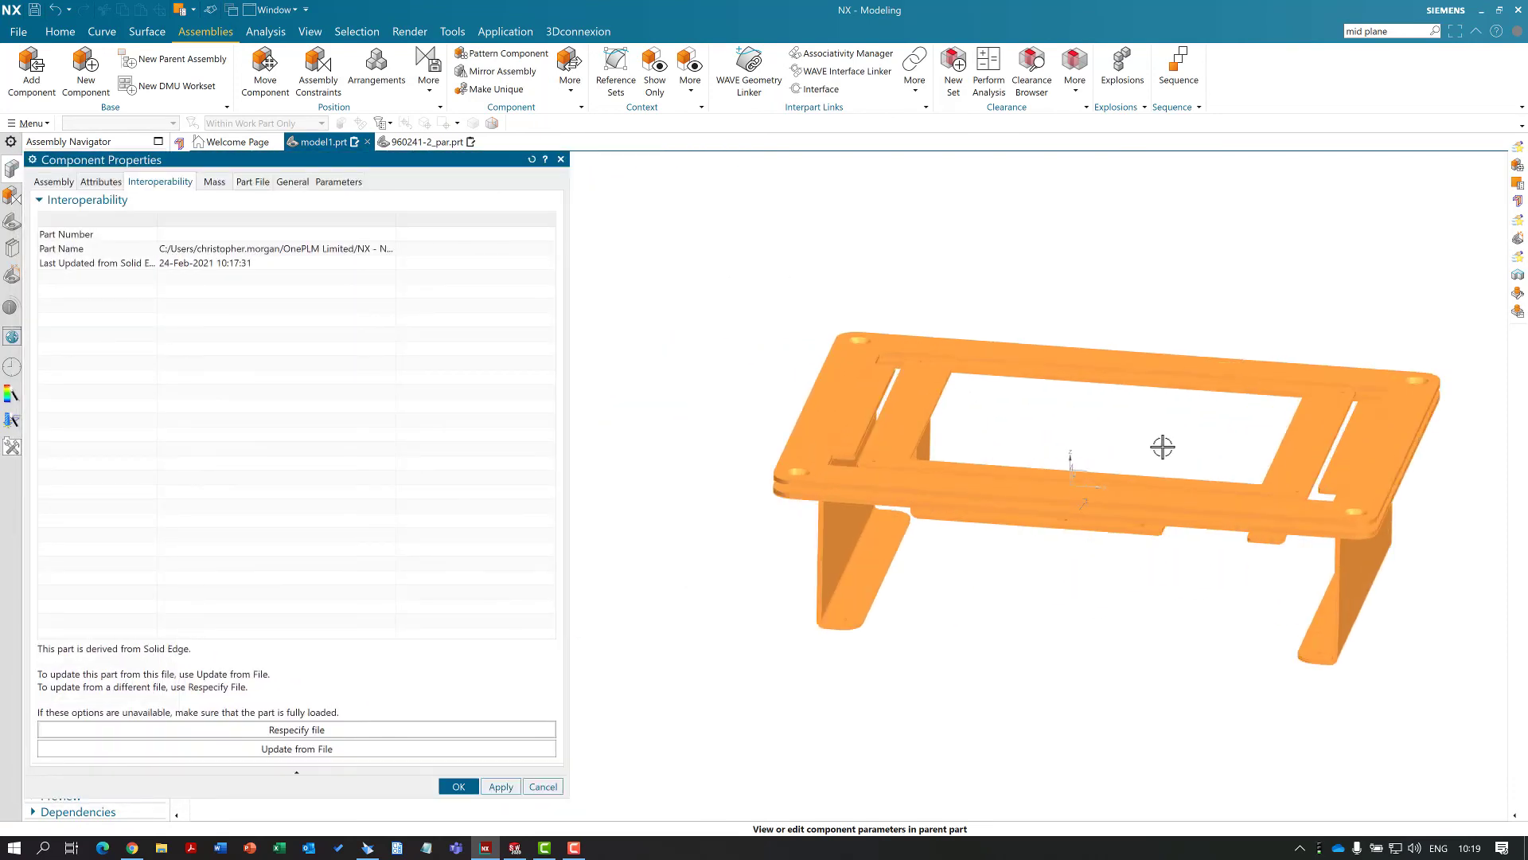
click(350, 751)
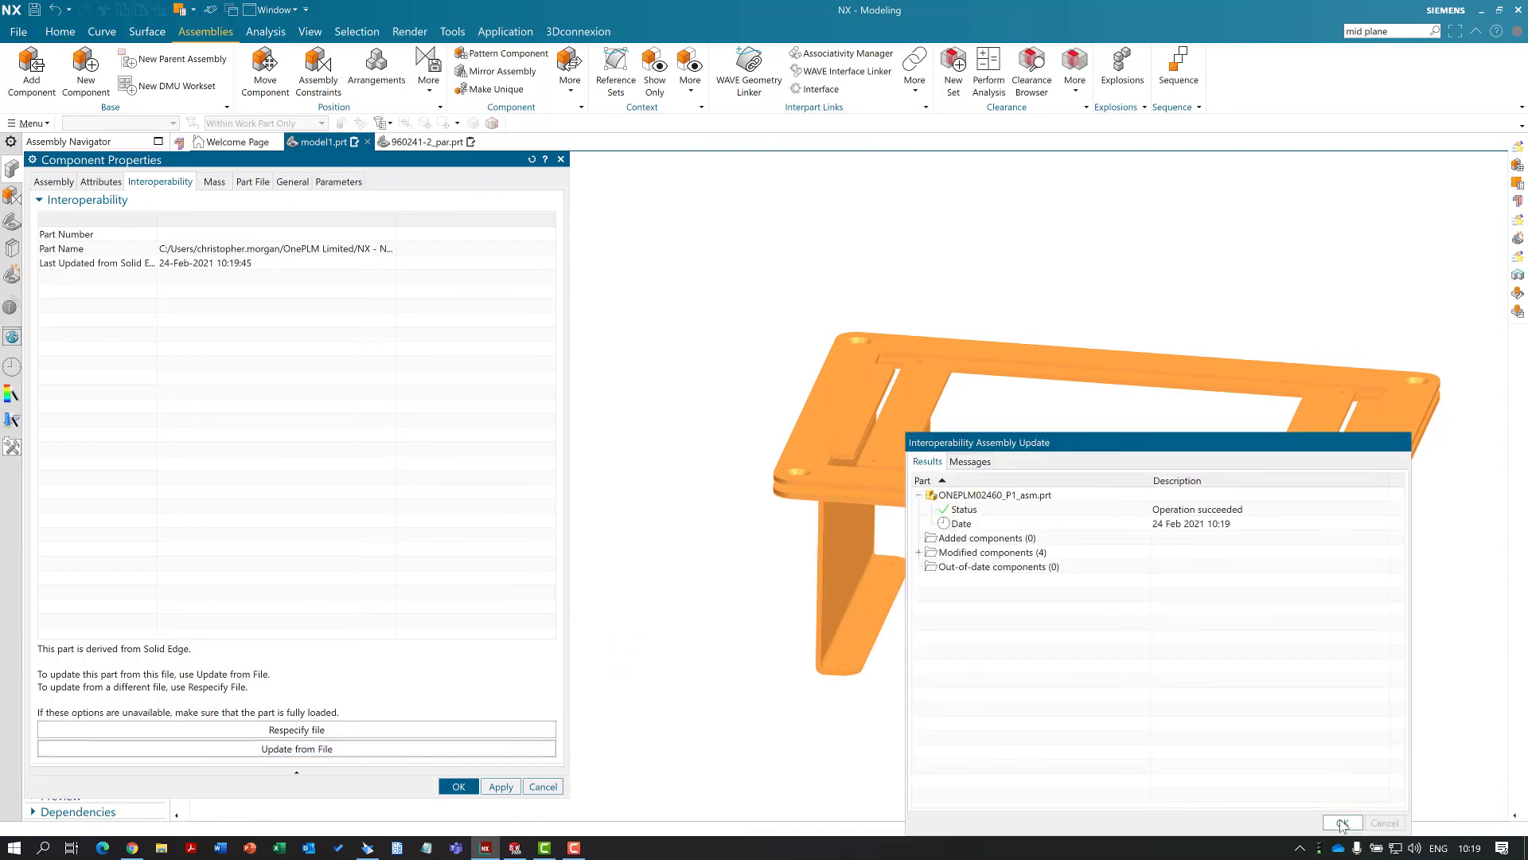
click(1334, 822)
click(458, 786)
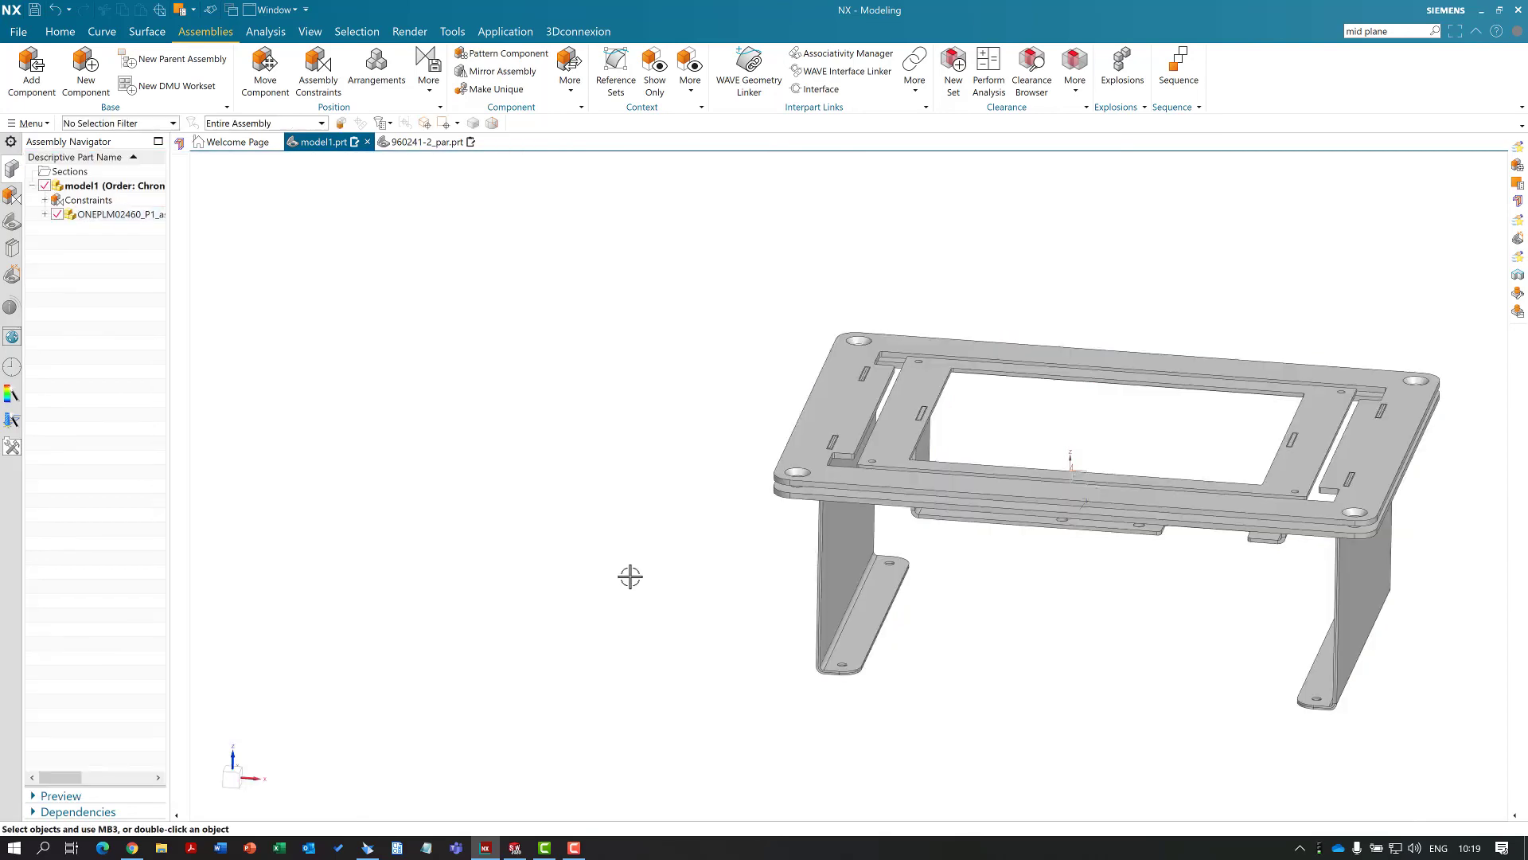
Examine the leg length in the model1 assembly and in the 960241-2_par leg bracket part, ending back in model1
scroll(1135, 453, down, 3)
scroll(713, 335, up, 5)
scroll(713, 334, down, 4)
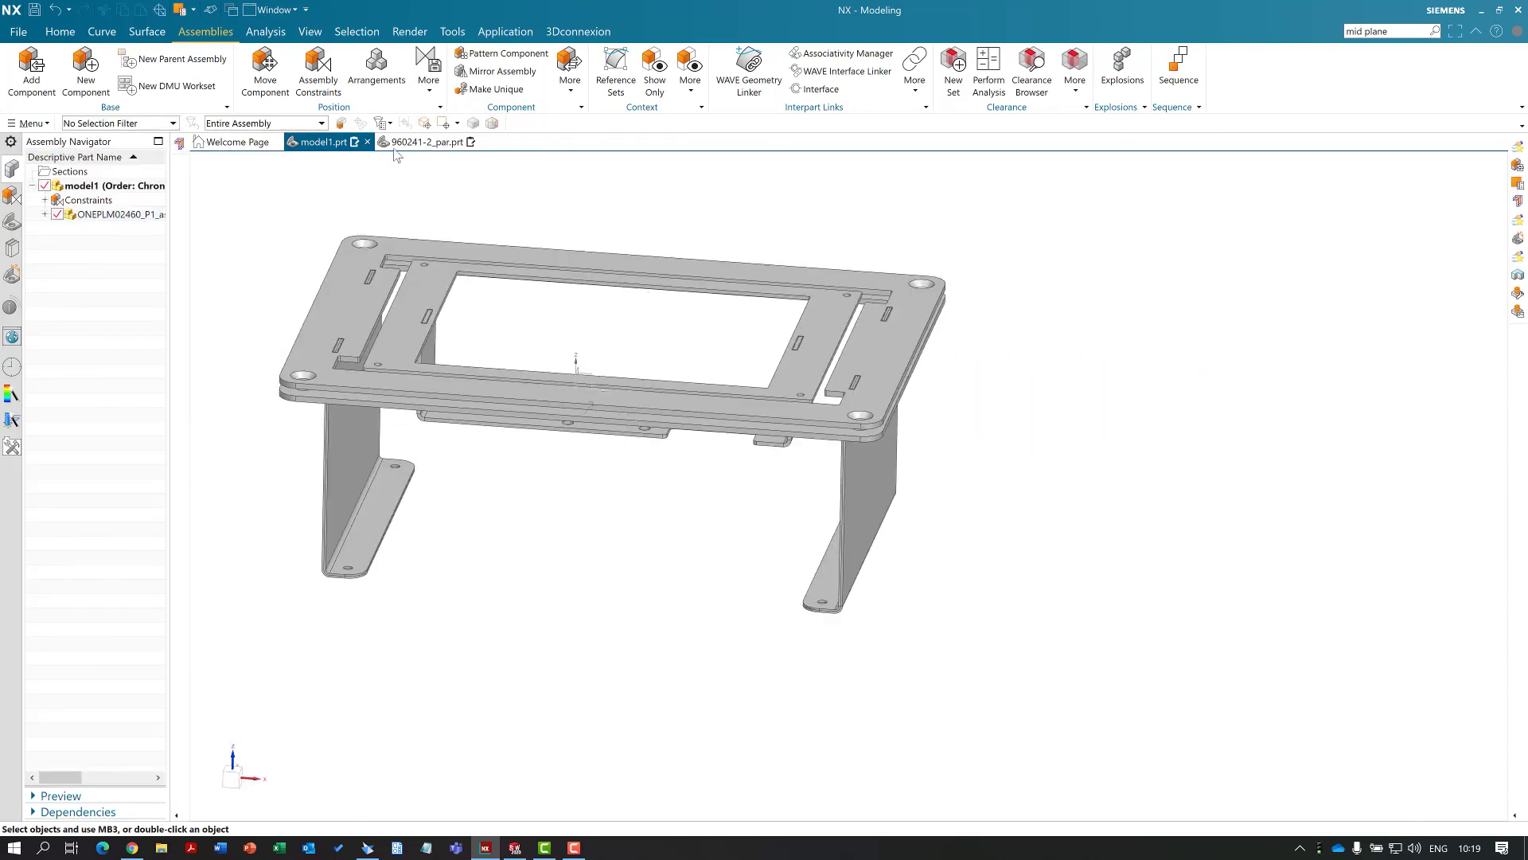
click(419, 143)
mouse_move(587, 450)
middle_down()
mouse_move(576, 475)
mouse_move(587, 422)
mouse_move(631, 476)
mouse_move(723, 507)
middle_up()
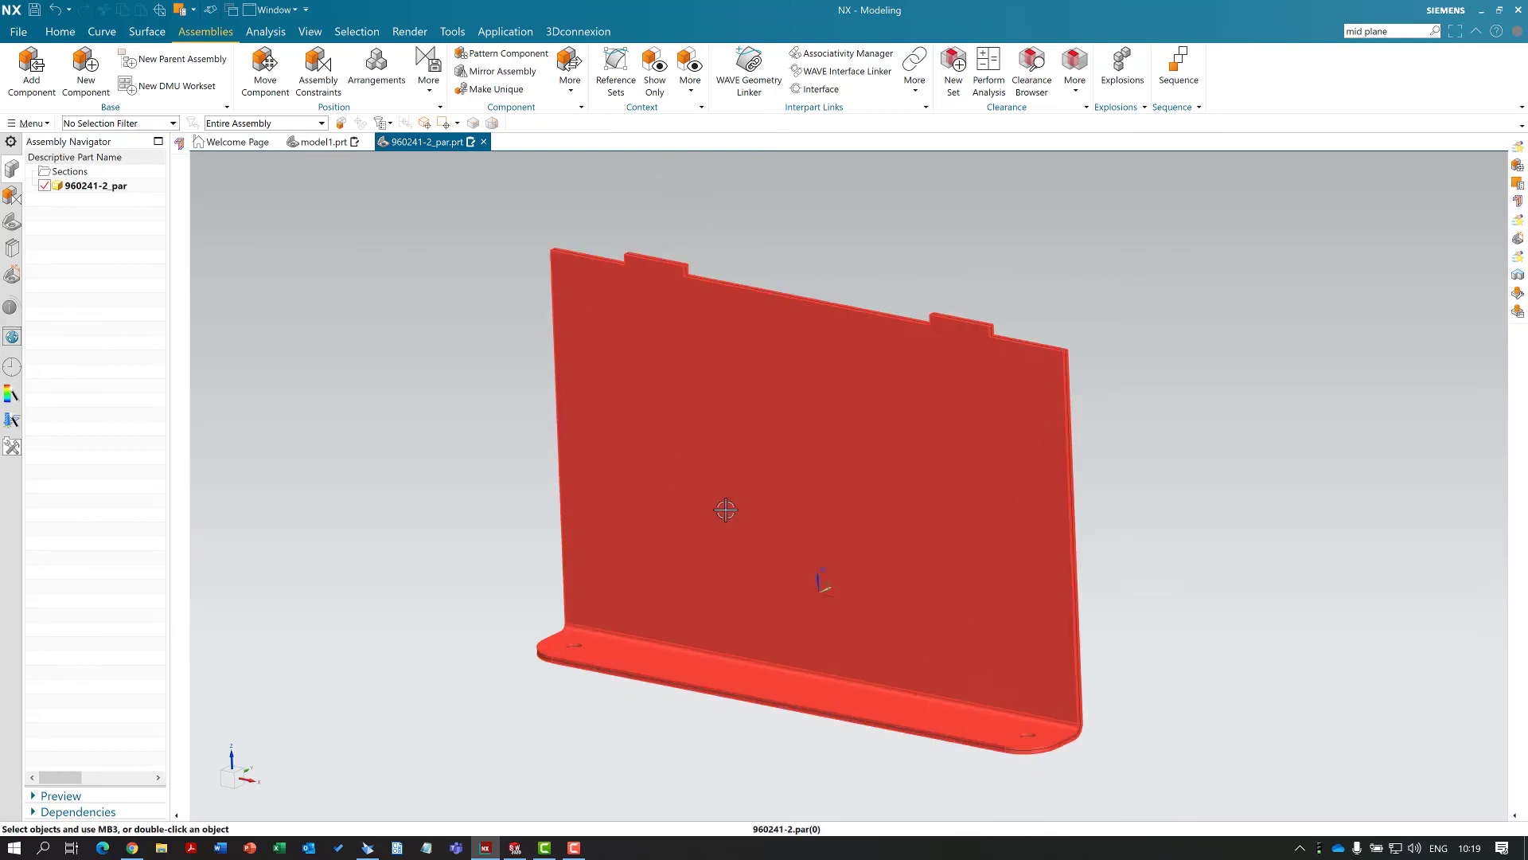
middle_drag(1180, 518, 1029, 460)
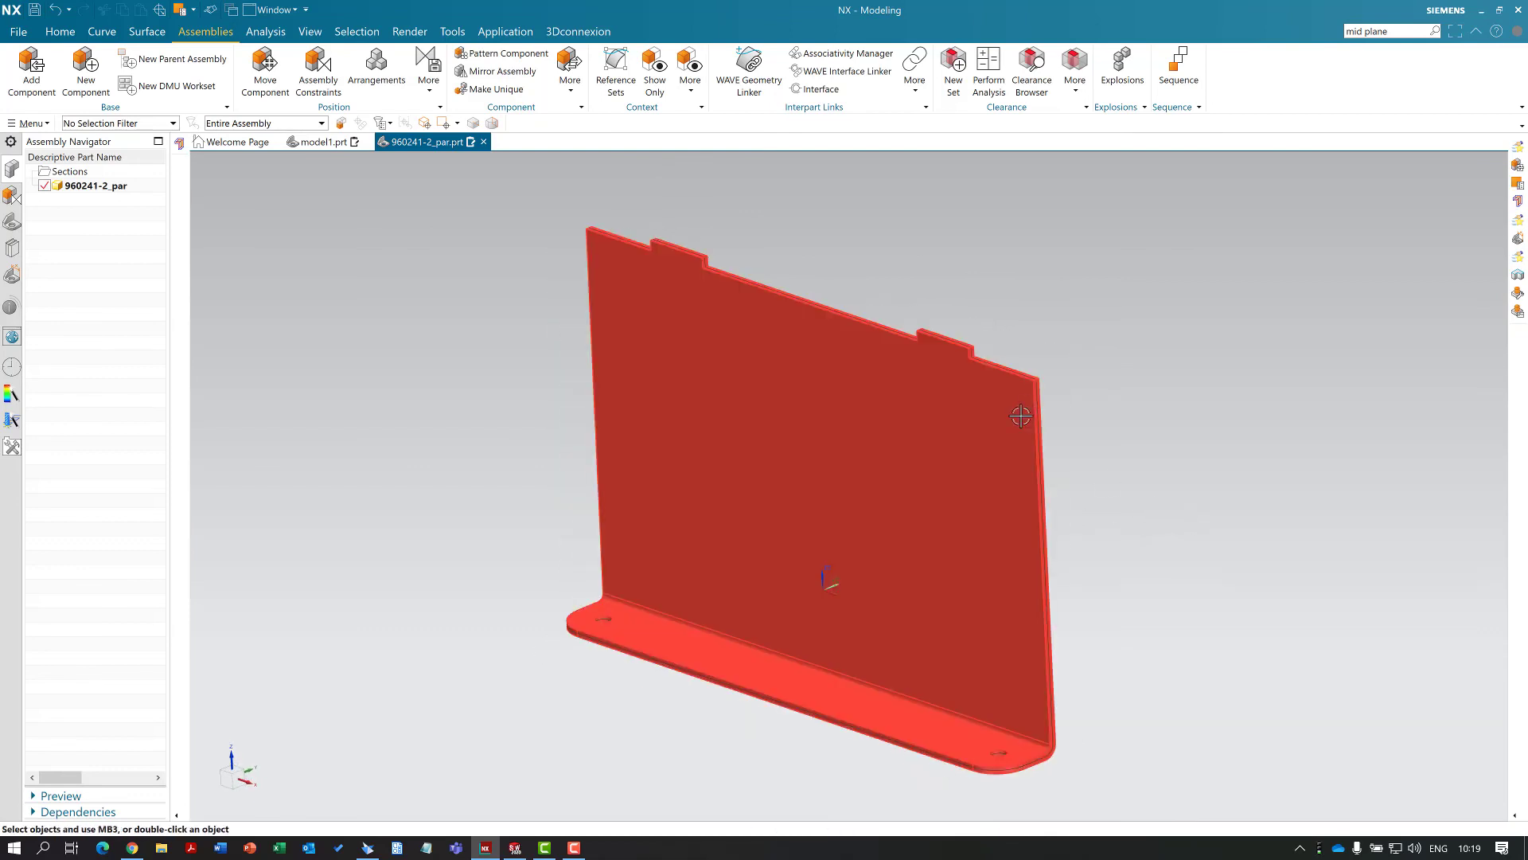
click(323, 142)
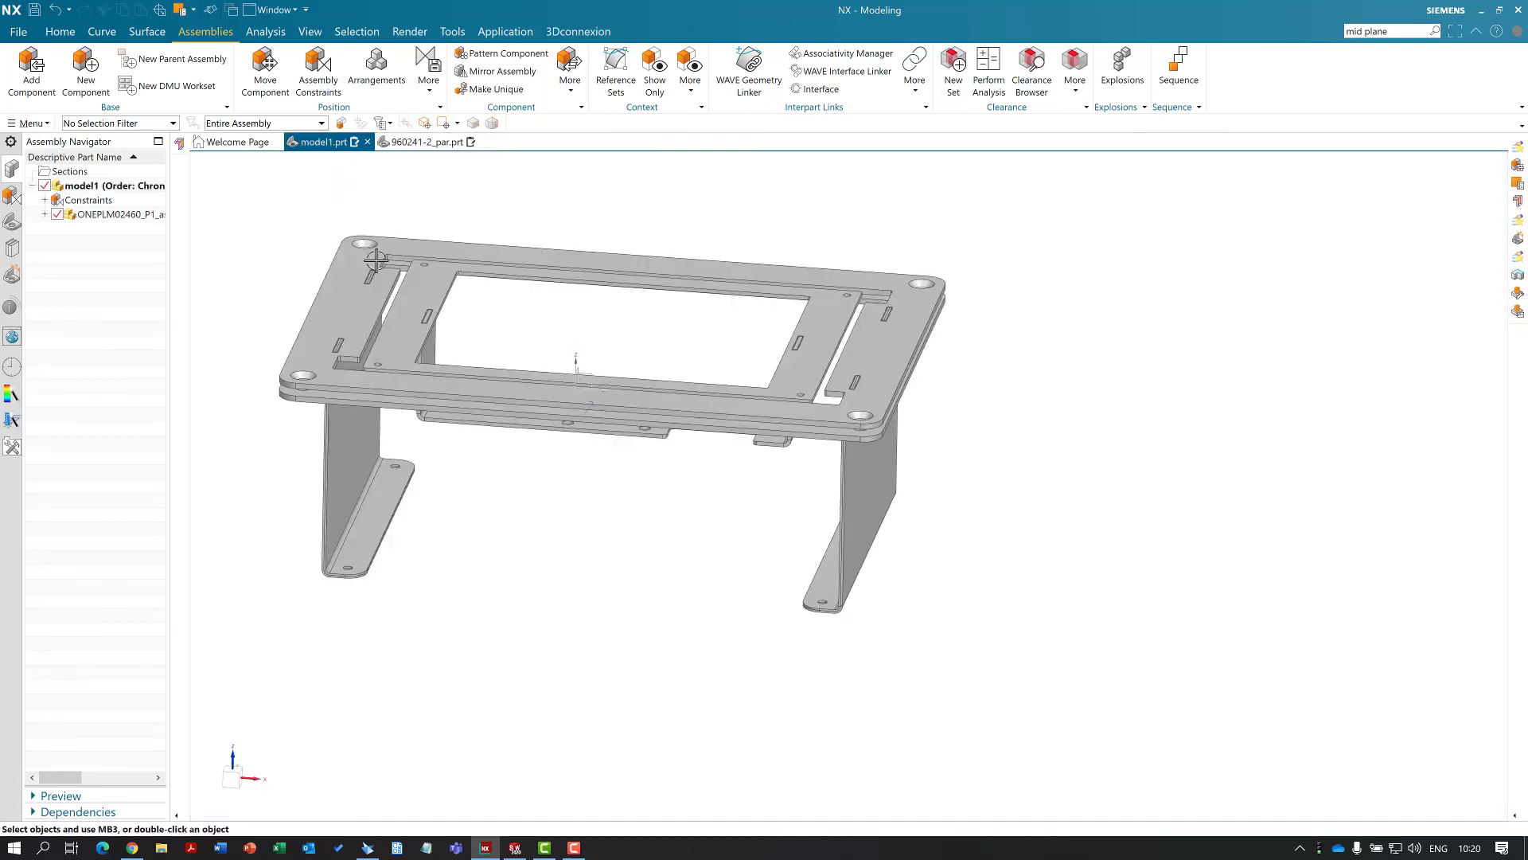
middle_drag(701, 580, 768, 417)
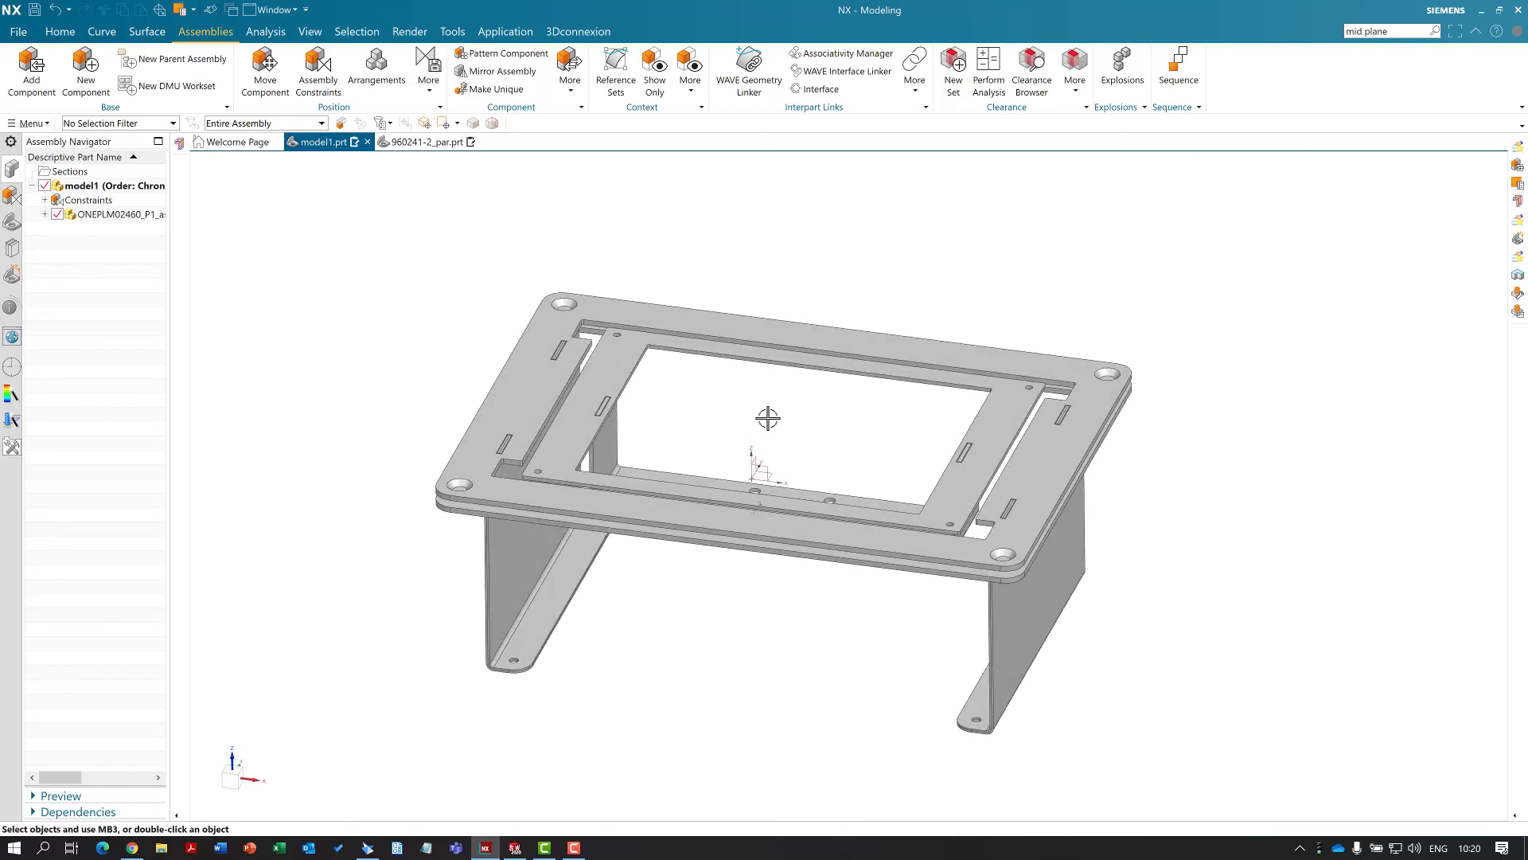